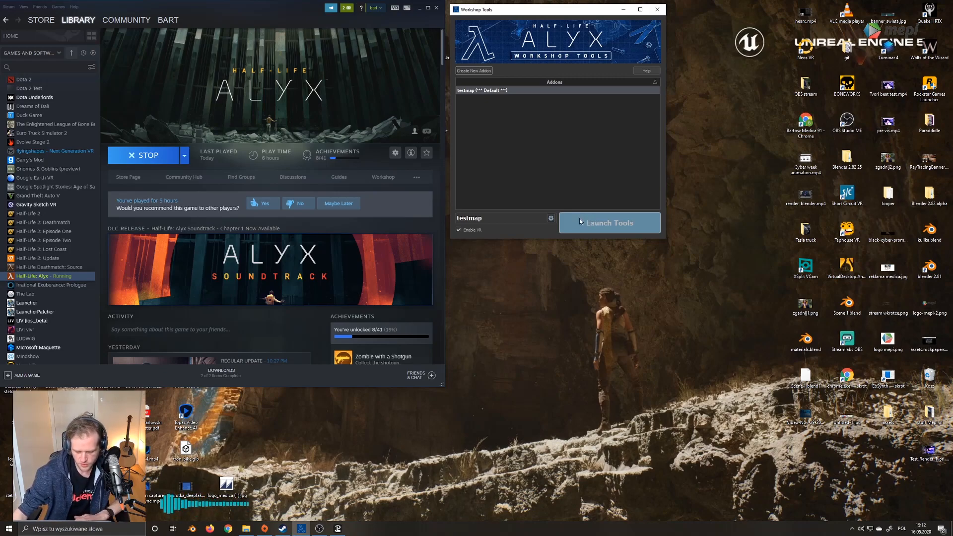
# - Launch the Half-Life: Alyx Workshop Tools for the testmap addon and look through the assets in the Asset Browser
pyautogui.click(584, 223)
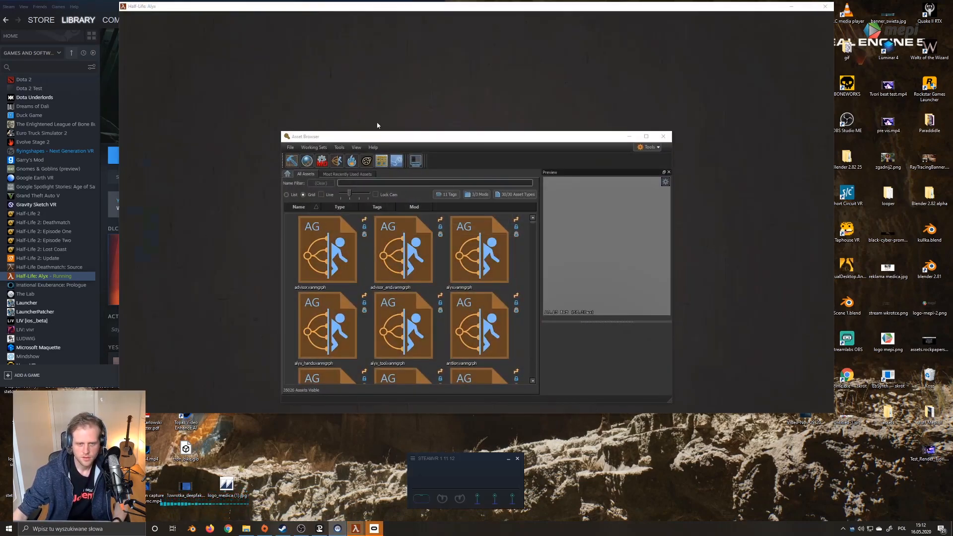
pyautogui.moveTo(406, 139); pyautogui.dragTo(404, 116)
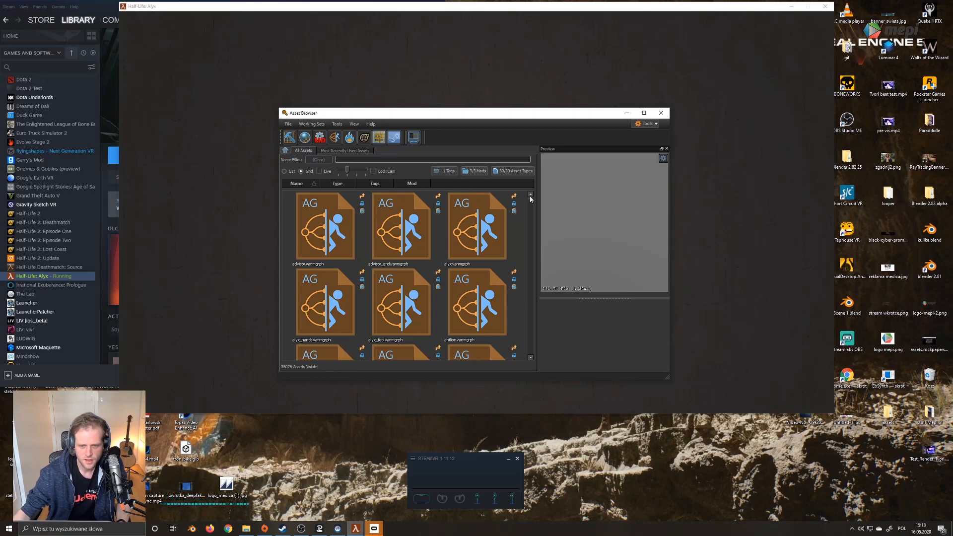
pyautogui.moveTo(530, 198); pyautogui.dragTo(533, 269)
pyautogui.moveTo(538, 224); pyautogui.dragTo(531, 197)
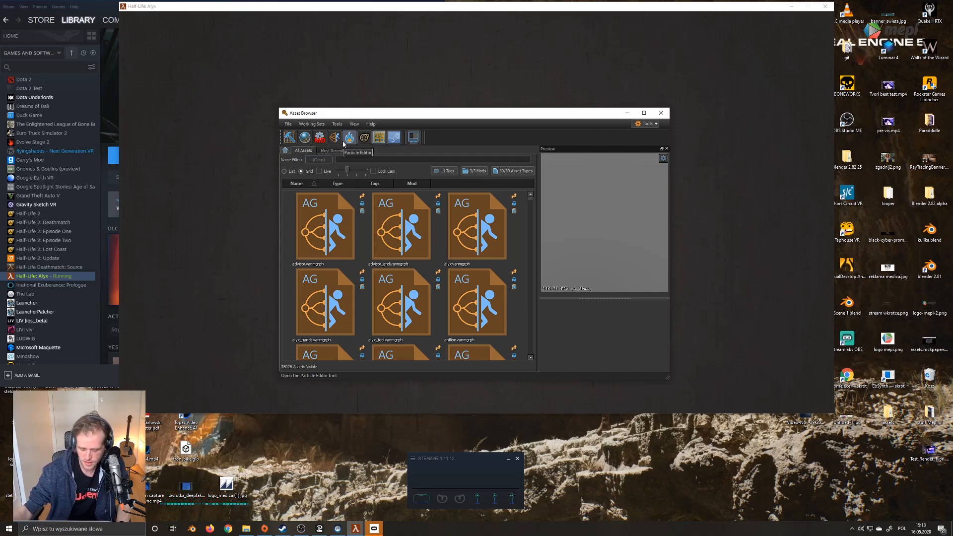
# - Open the Hammer map editor, maximize its window and minimize the SteamVR status window
pyautogui.click(288, 139)
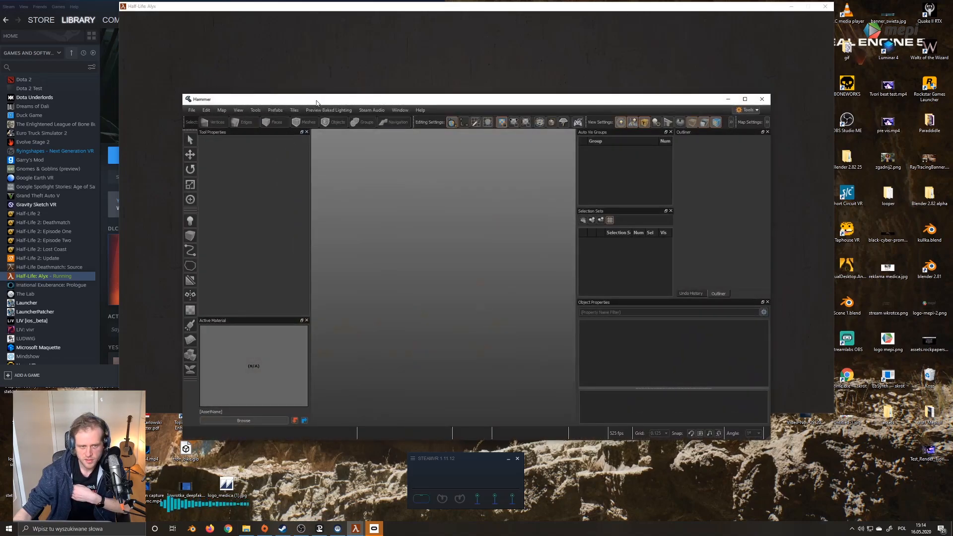
pyautogui.click(744, 100)
pyautogui.click(508, 459)
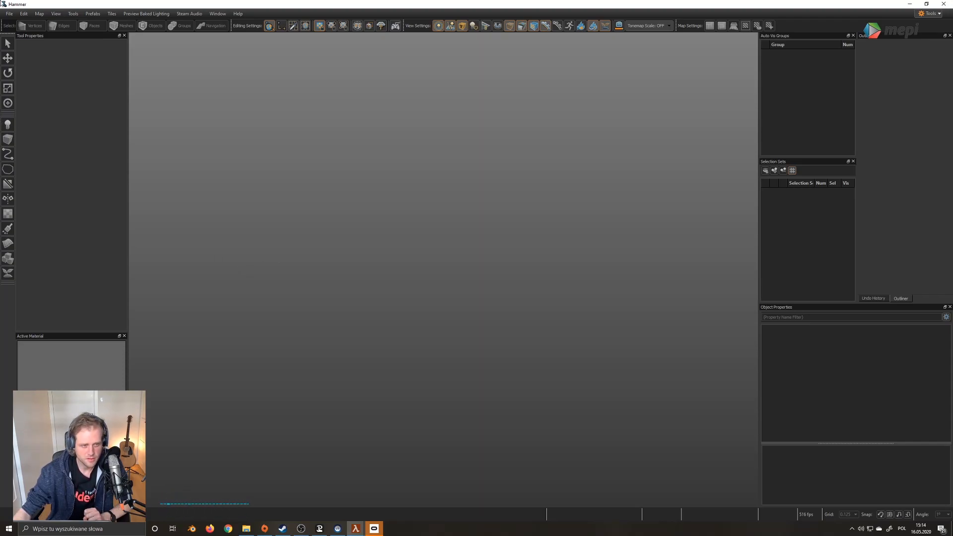
# - Create a new map from the basic_setup.vmap template and look at the room closely
pyautogui.click(9, 13)
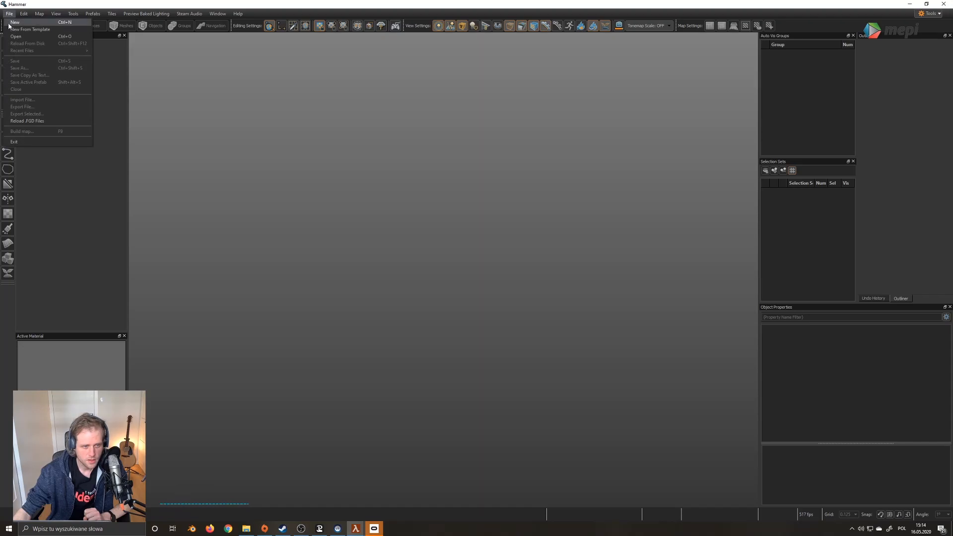
pyautogui.click(13, 32)
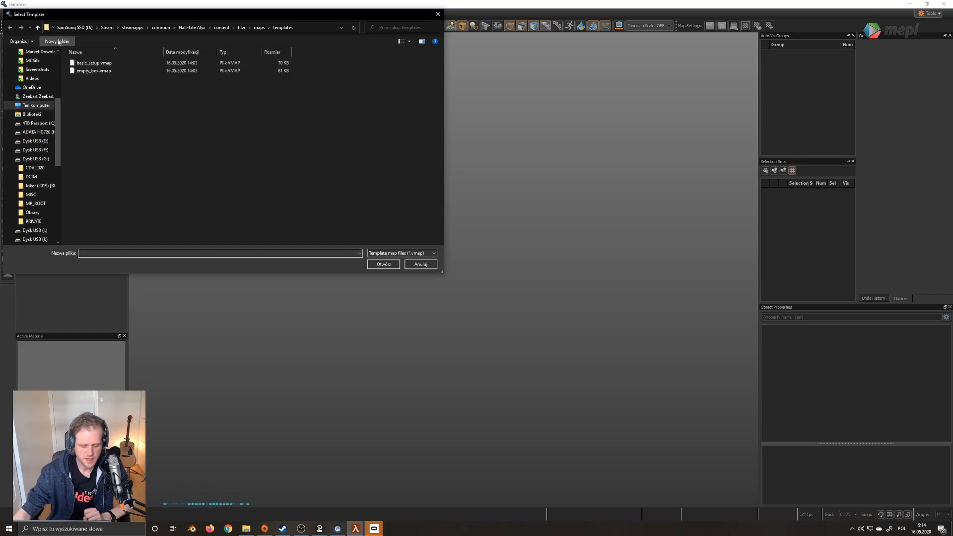
pyautogui.doubleClick(94, 63)
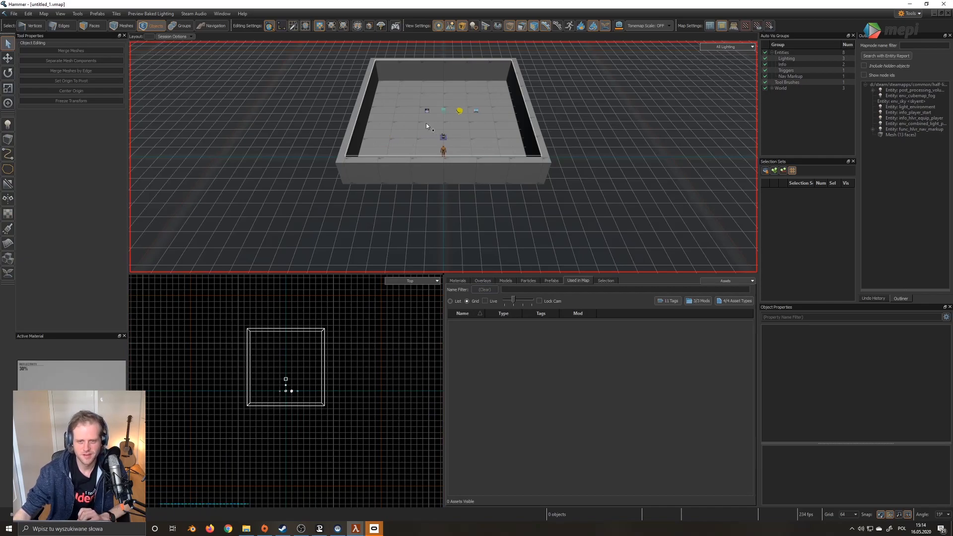
pyautogui.scroll(5, 428, 132)
pyautogui.scroll(6, 430, 147)
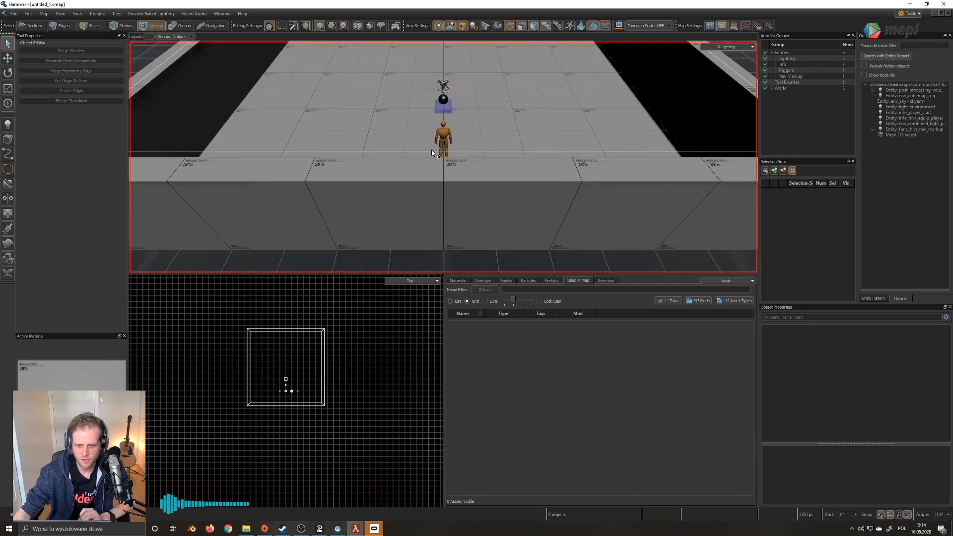
pyautogui.scroll(-8, 433, 159)
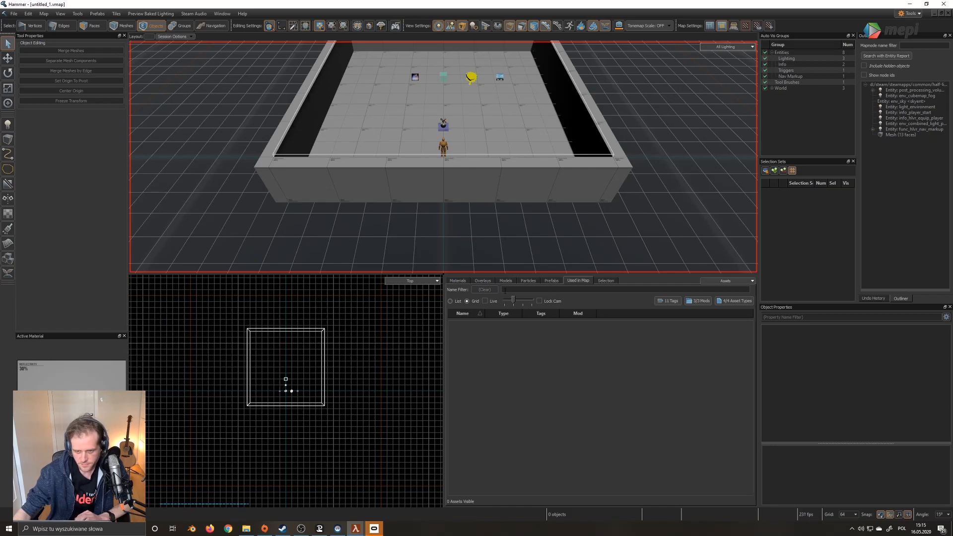
# - Show the model assets and look through the available props
pyautogui.click(506, 281)
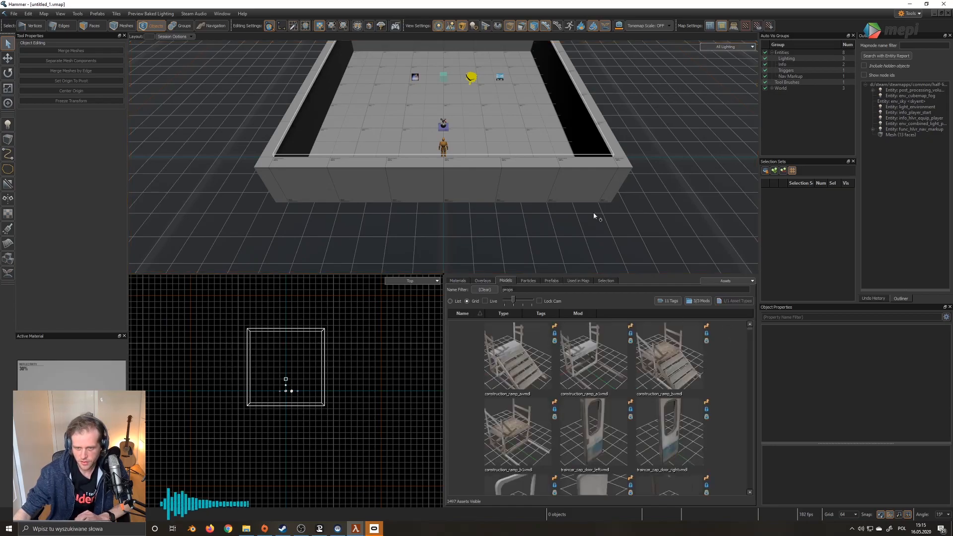
pyautogui.scroll(-3, 620, 417)
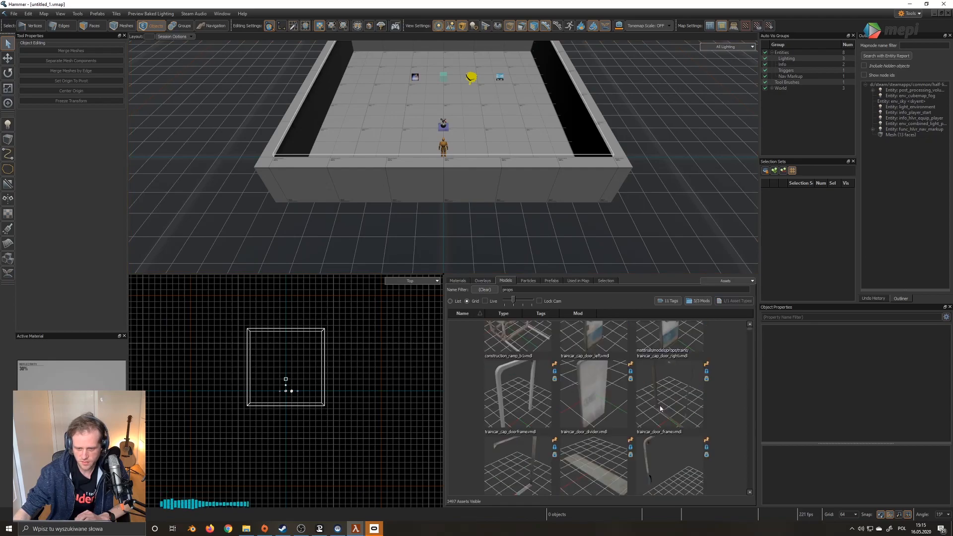
pyautogui.scroll(-3, 620, 416)
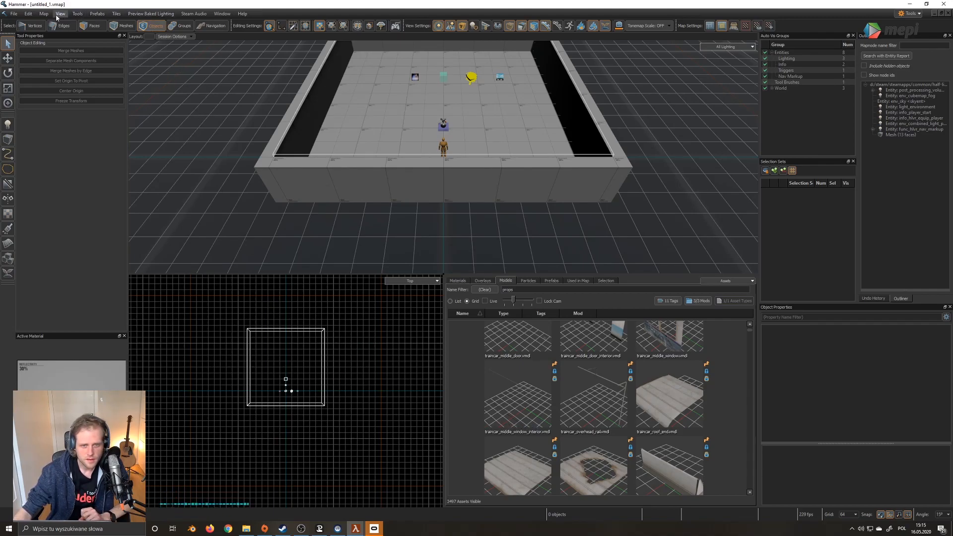
# - Try to bake all preview lighting for the untitled map
pyautogui.click(139, 15)
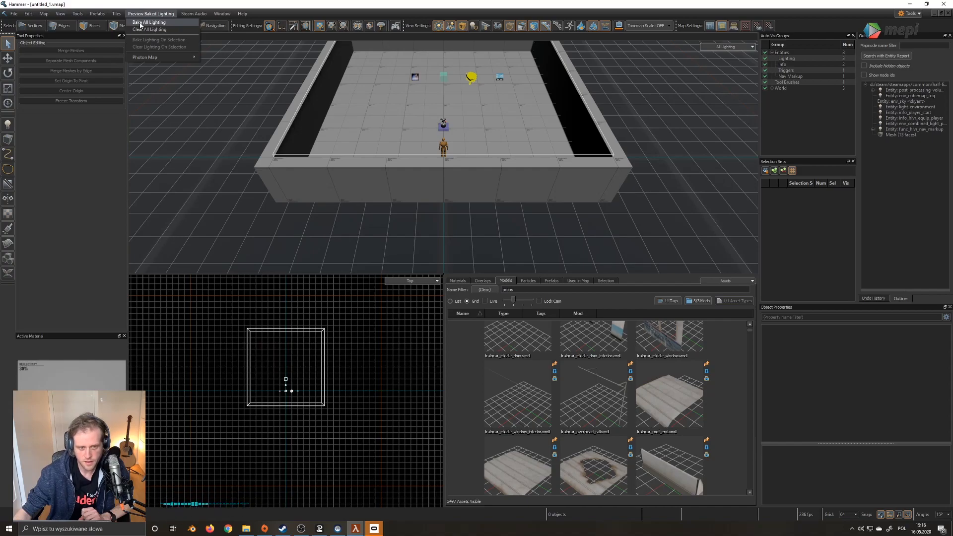
pyautogui.click(150, 23)
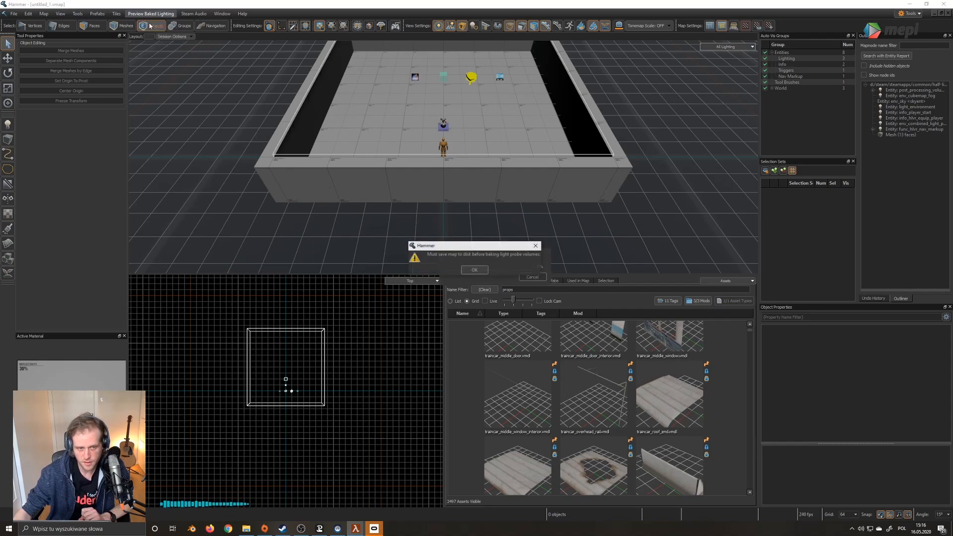
pyautogui.click(475, 271)
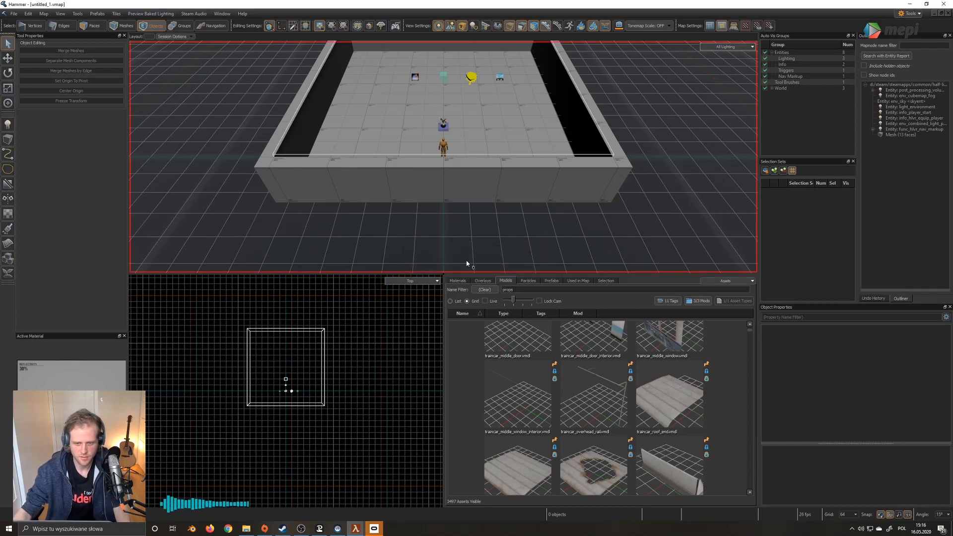
# - Save the map as testmap1.vmap in the testmap addon's maps folder
pyautogui.click(15, 13)
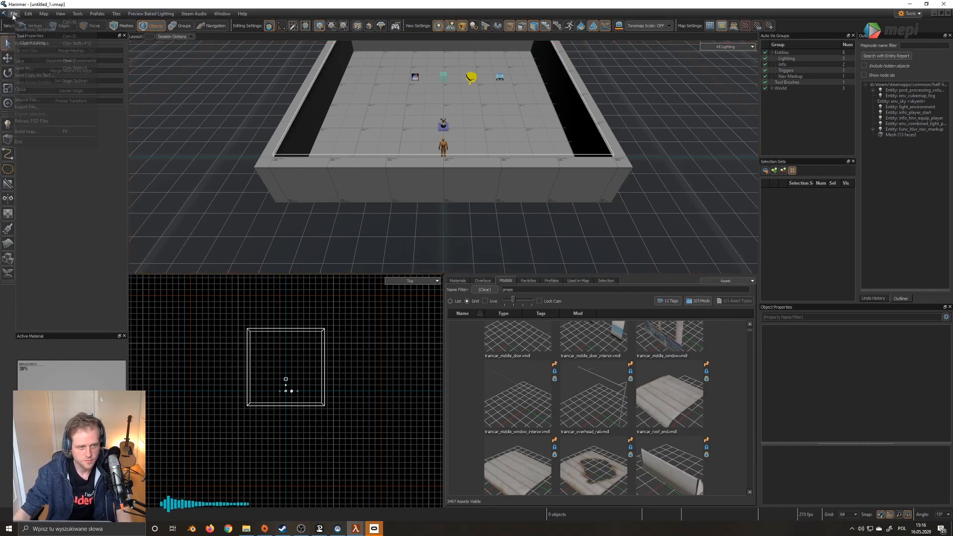
pyautogui.click(20, 61)
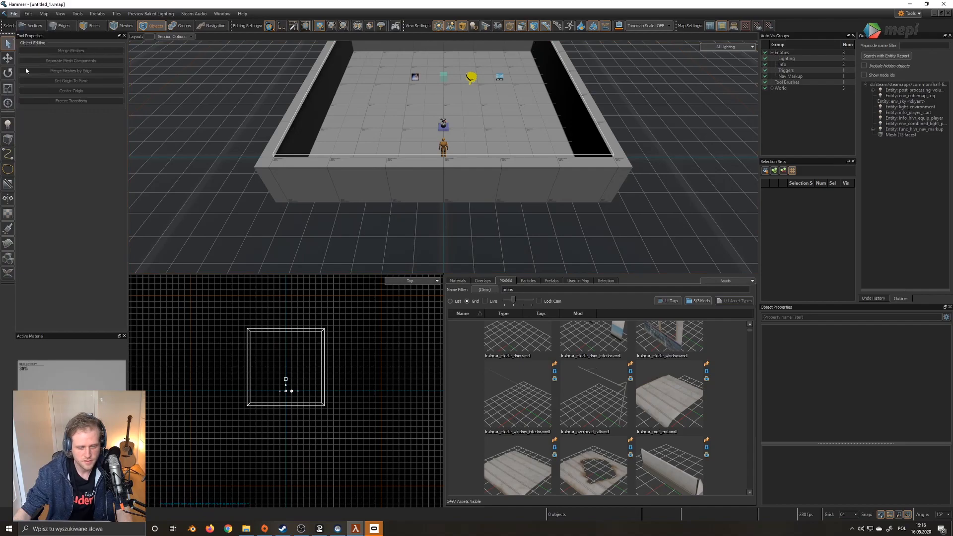
pyautogui.click(69, 239)
pyautogui.moveTo(69, 239); pyautogui.dragTo(28, 240)
pyautogui.write('test1.vmap')
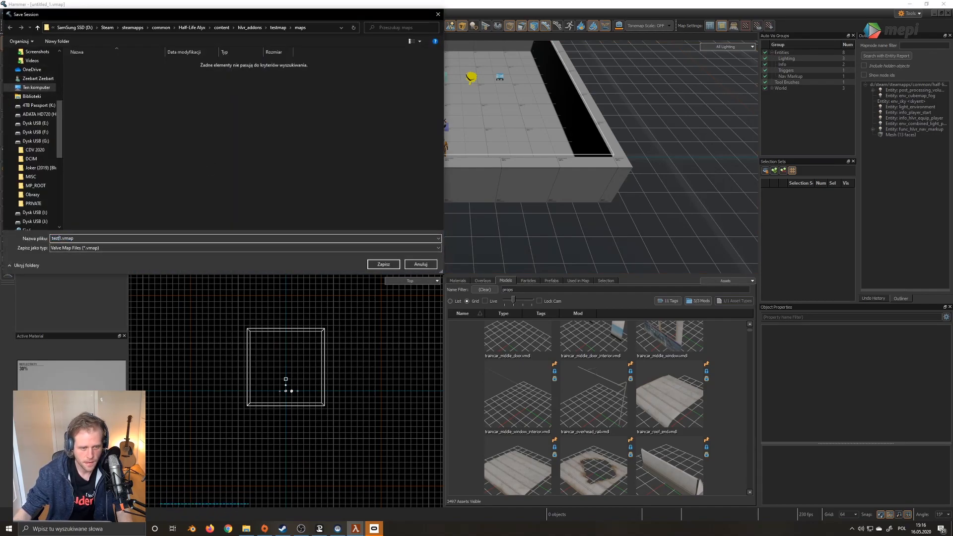
pyautogui.write('mao')
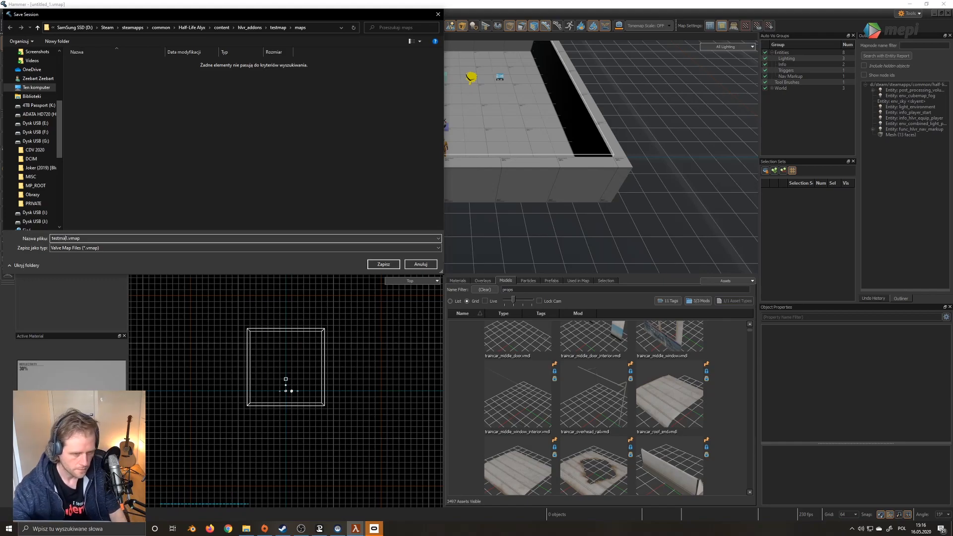
pyautogui.press('BackSpace')
pyautogui.write('p')
pyautogui.press('Return')
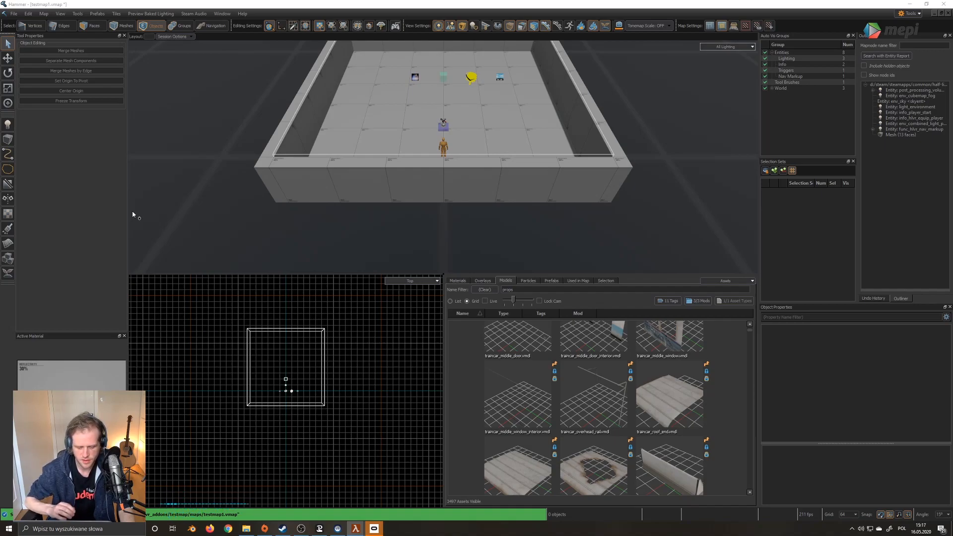
pyautogui.click(164, 14)
pyautogui.click(165, 16)
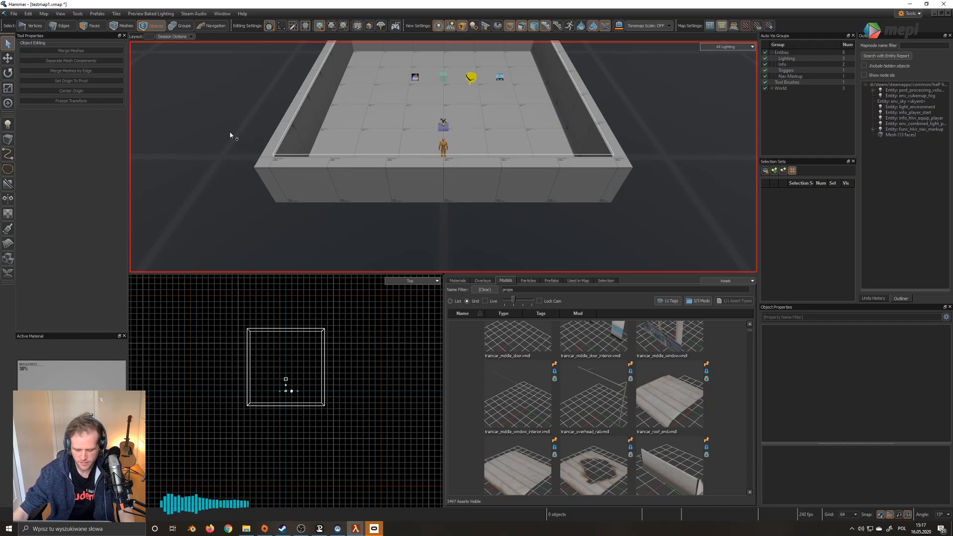
pyautogui.click(14, 13)
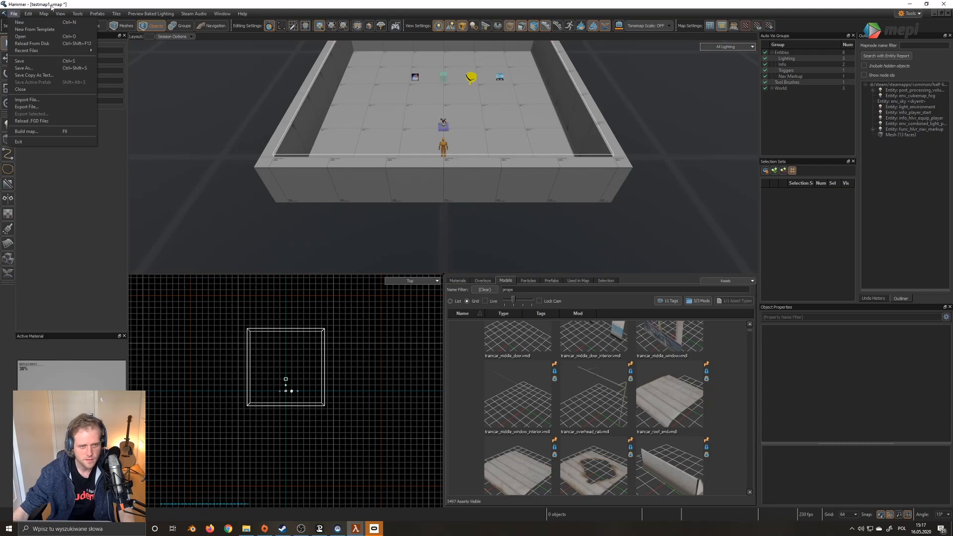
pyautogui.click(15, 15)
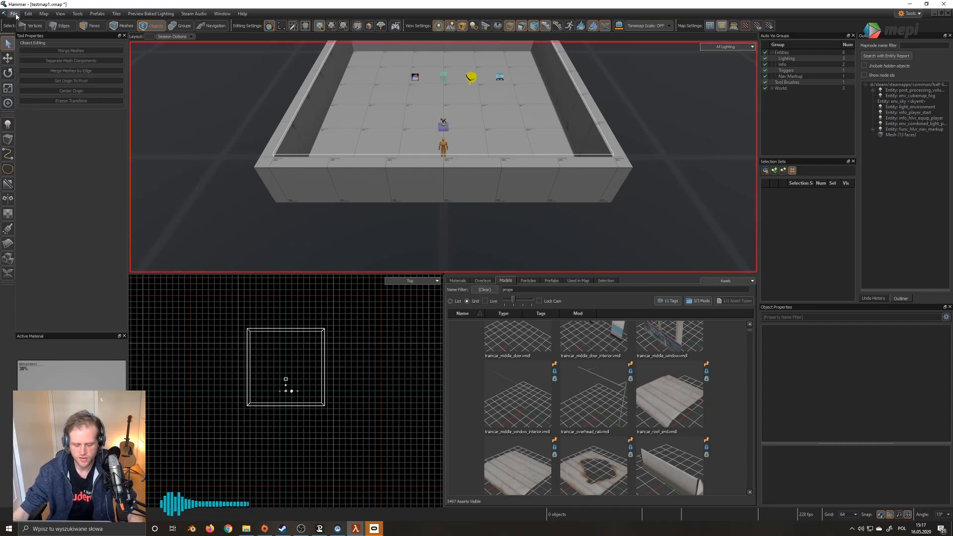
# - Review the Full Compile settings and build testmap1.vmap with that preset, saving the pending map changes
pyautogui.press('F9')
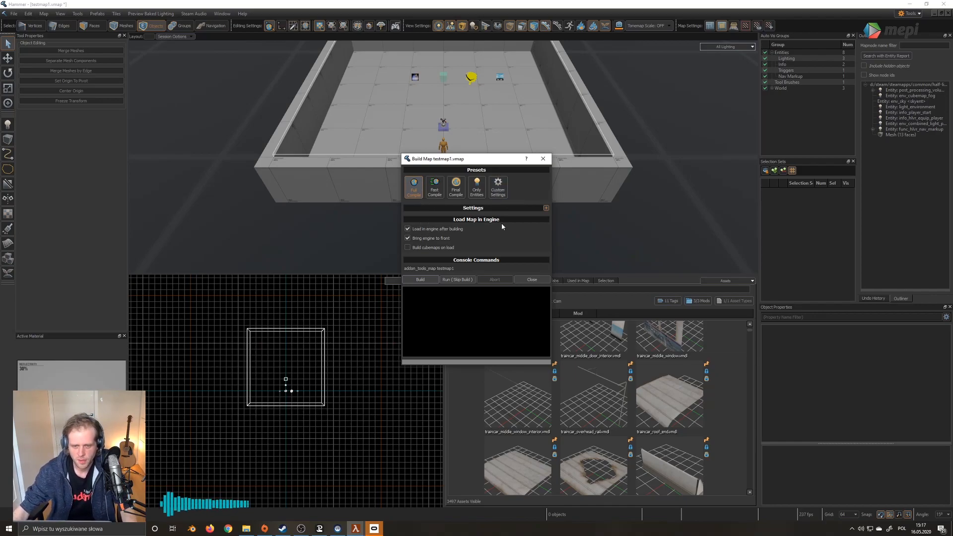
pyautogui.click(546, 208)
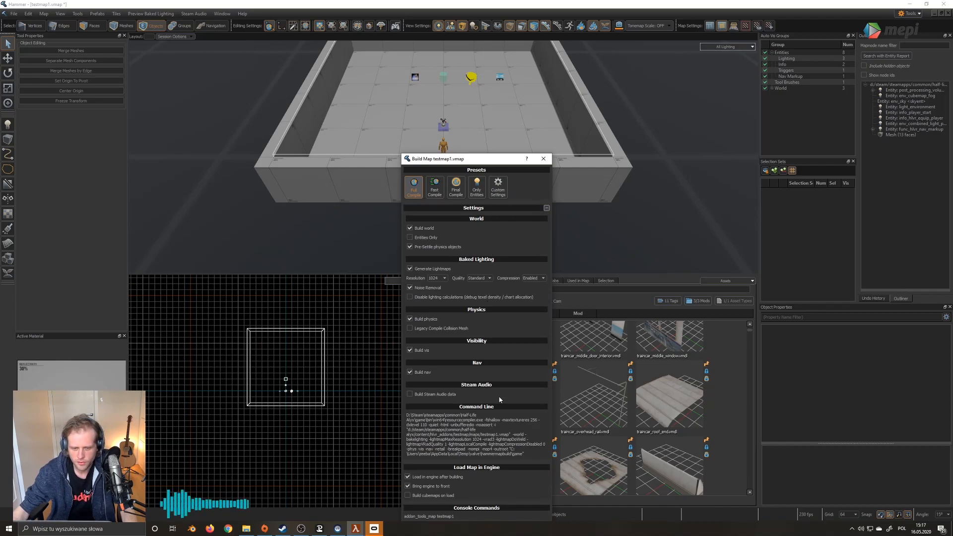
pyautogui.click(546, 208)
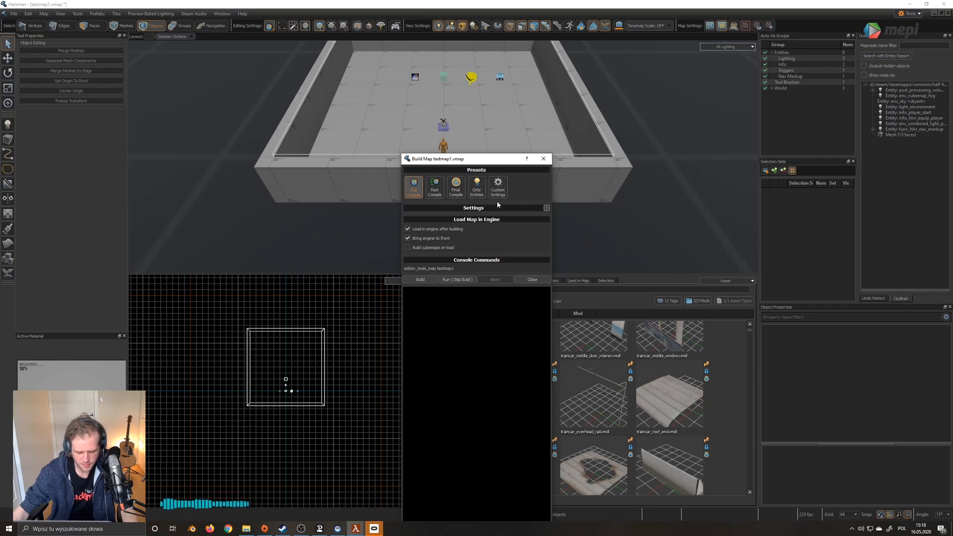
pyautogui.moveTo(461, 159); pyautogui.dragTo(687, 61)
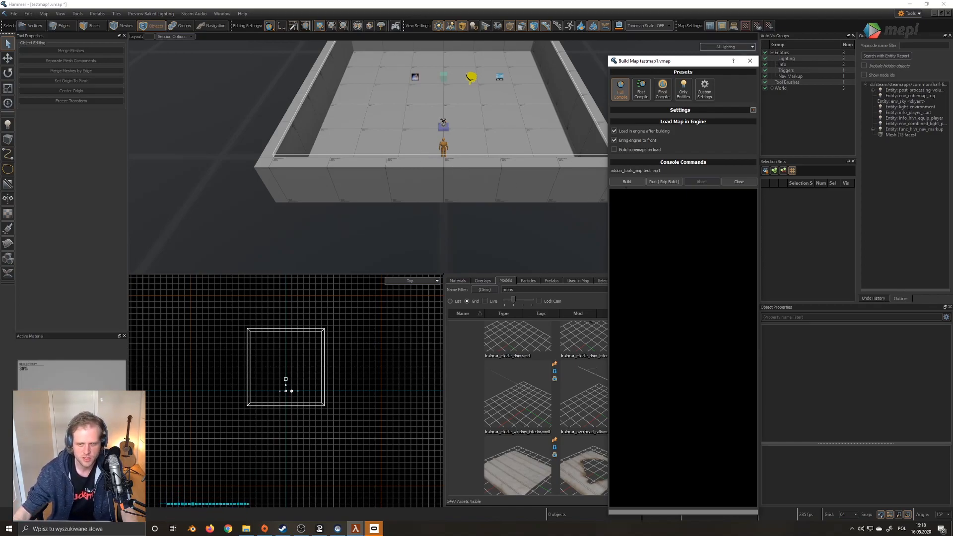
pyautogui.click(627, 182)
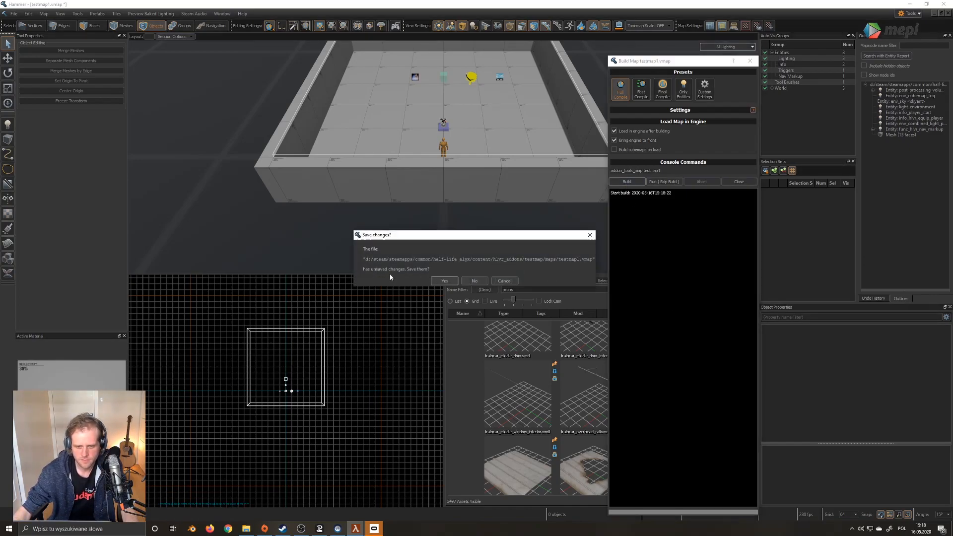
pyautogui.click(444, 281)
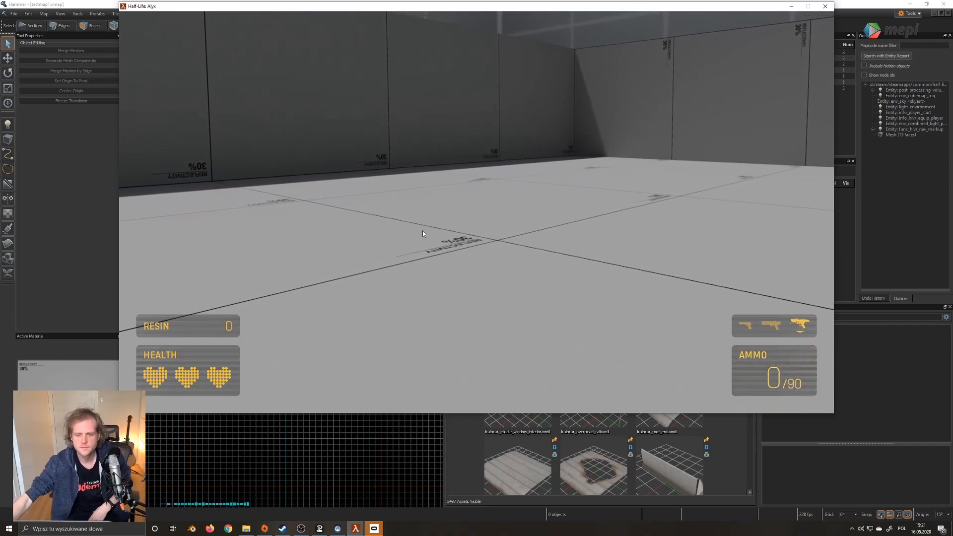
# - Close the Half-Life: Alyx game window and minimize the Oculus window
pyautogui.click(825, 7)
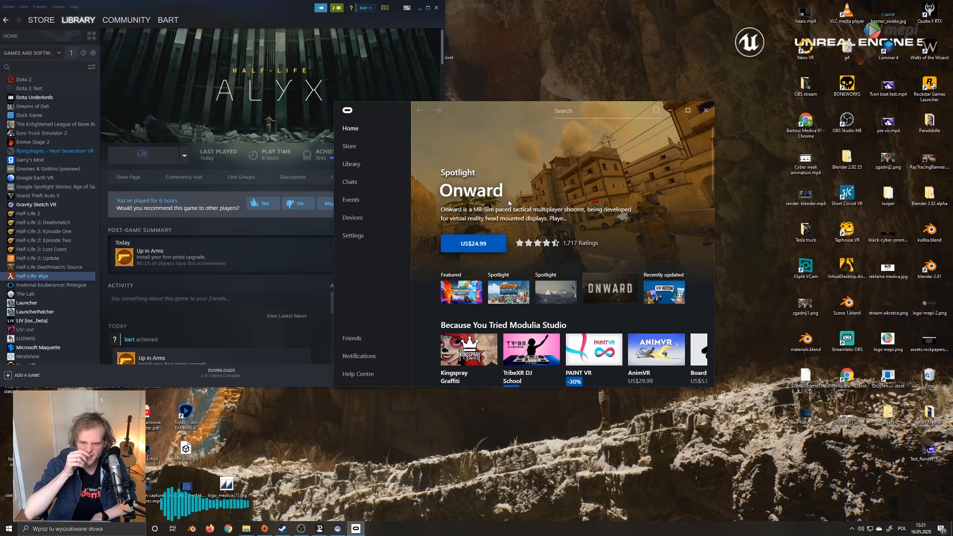
pyautogui.click(669, 110)
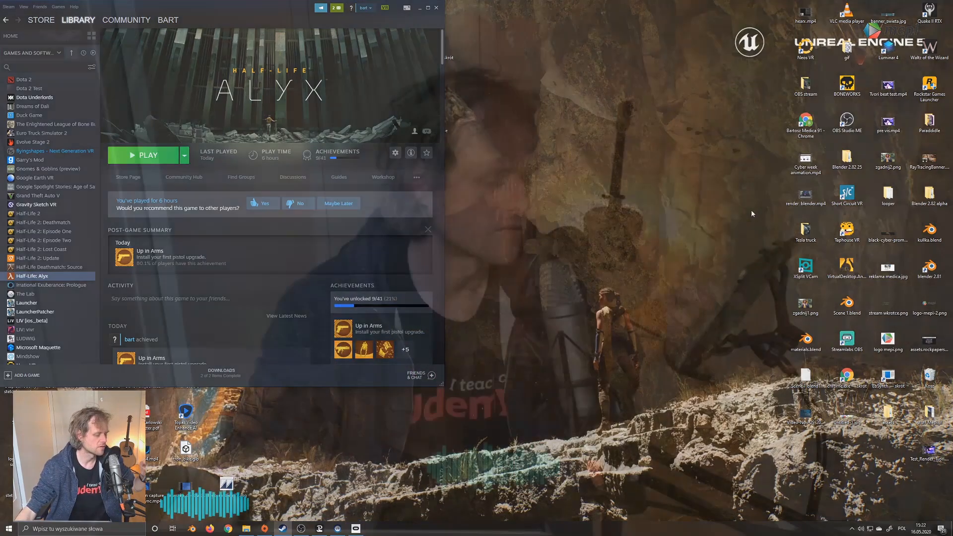
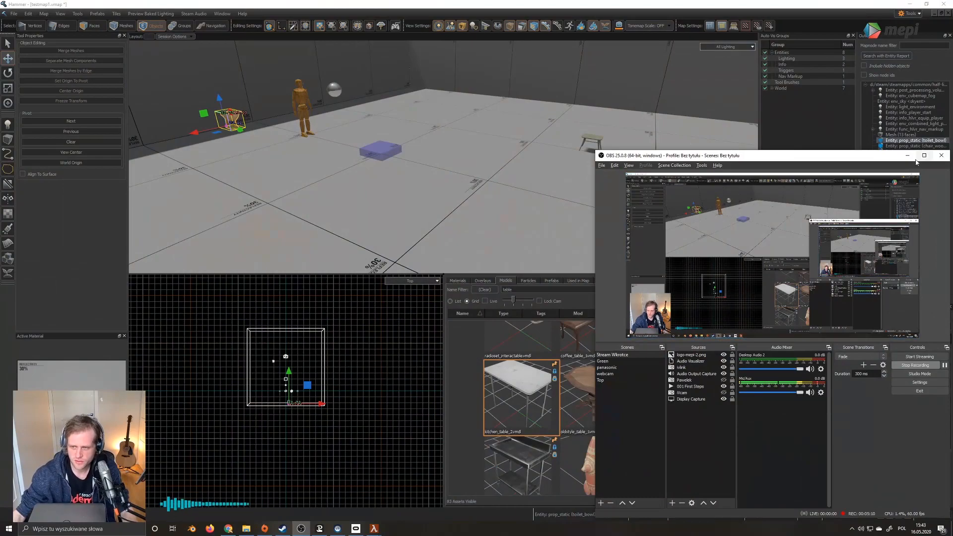
# - Minimize OBS to return to Hammer and filter the model assets by "props"
pyautogui.click(907, 156)
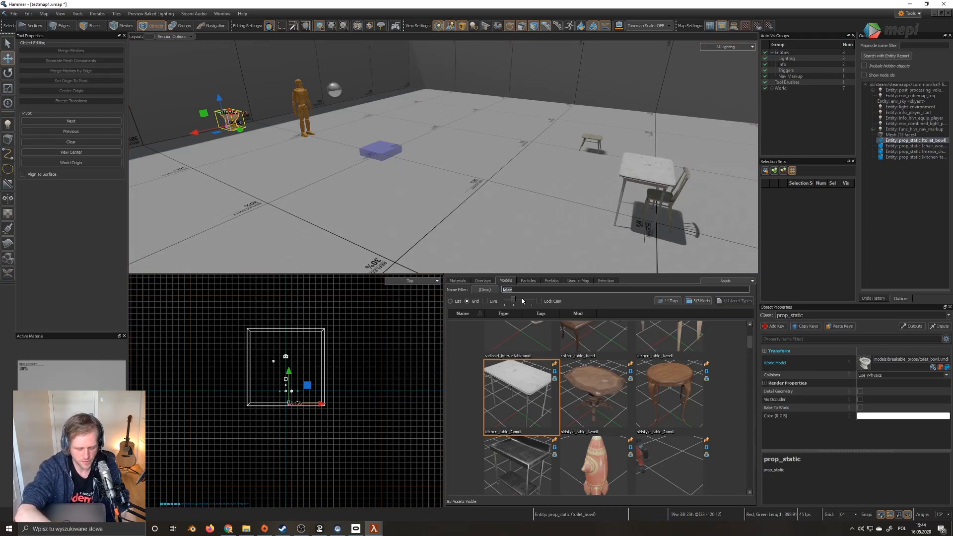
pyautogui.write('ops')
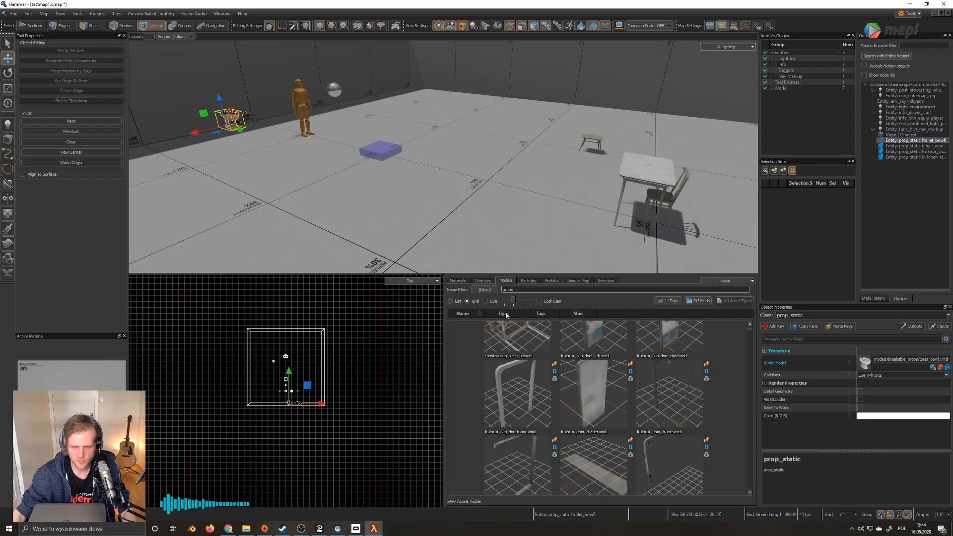
# - Filter the model assets by "table" and place oldstyle_table_2.vmdl on the open floor between the blue block and the kitchen table
pyautogui.hotkey('ctrl', 'a')
pyautogui.write('table')
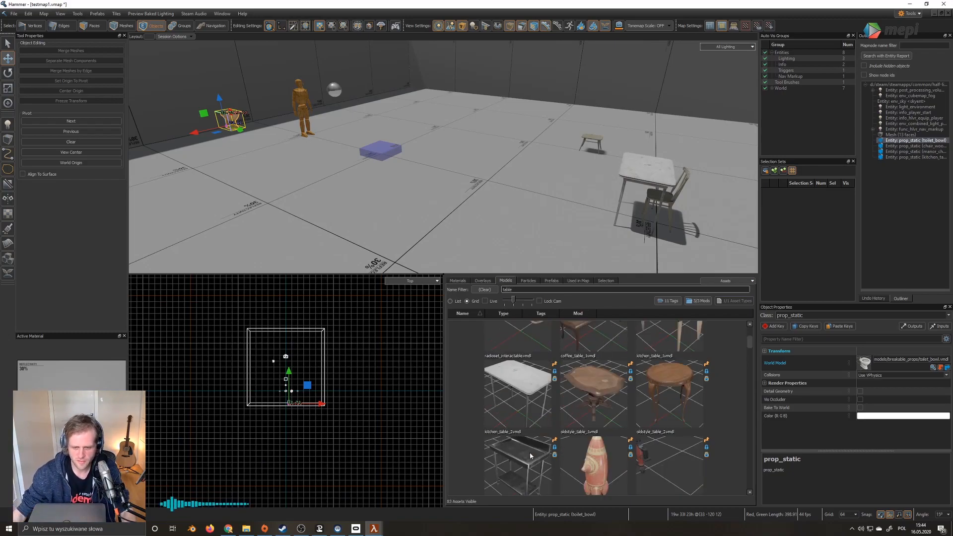
pyautogui.moveTo(681, 403); pyautogui.dragTo(490, 173)
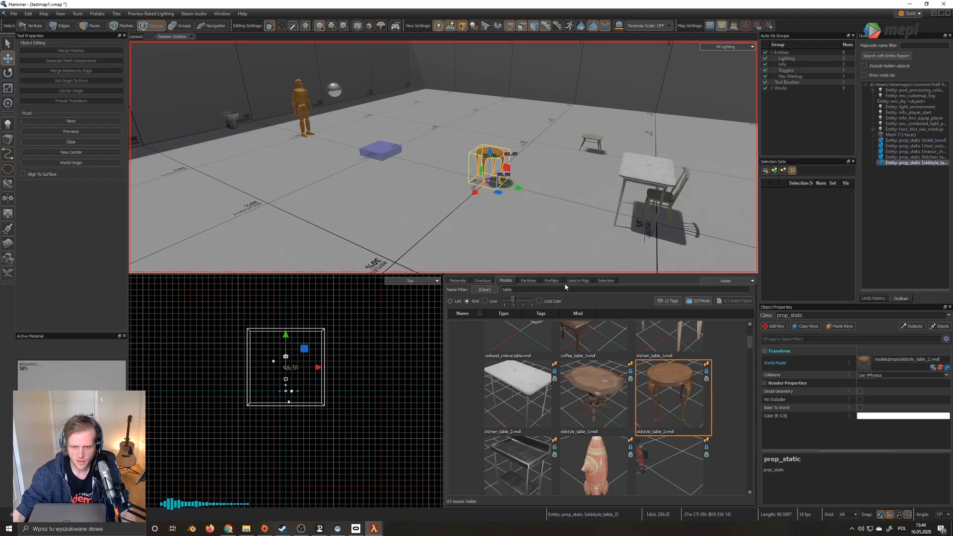
# - Try moving the round wooden table along the floor on its green axis and undo the move
pyautogui.scroll(6, 542, 242)
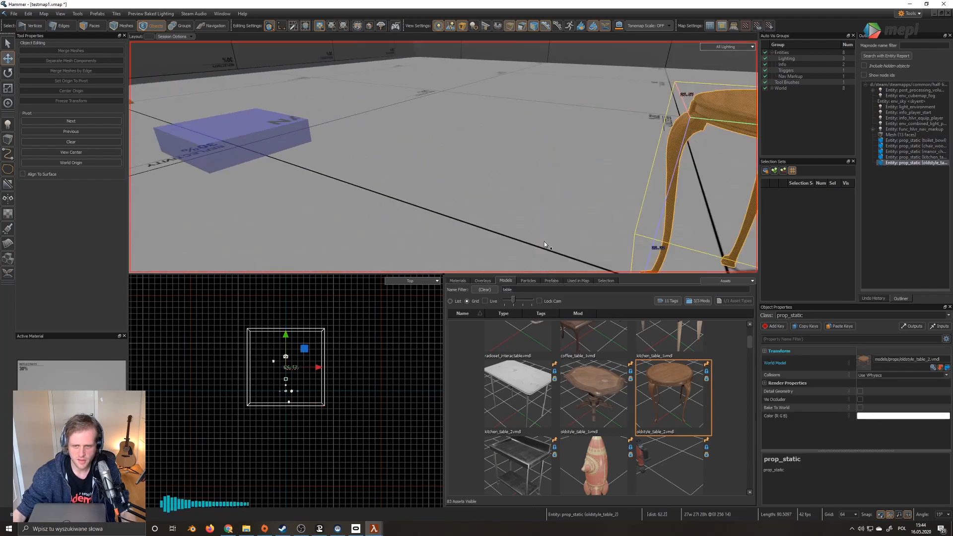
pyautogui.scroll(-3, 588, 238)
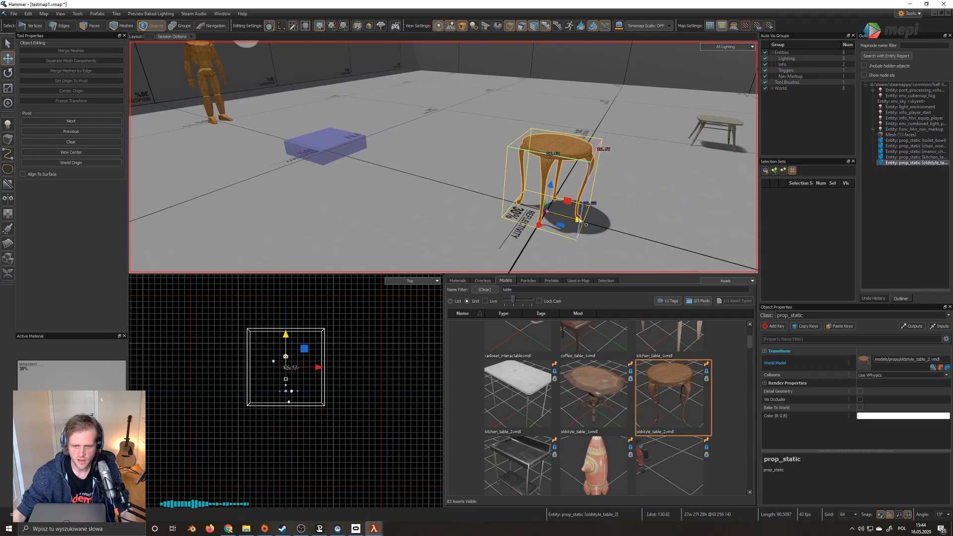
pyautogui.moveTo(580, 220); pyautogui.dragTo(541, 227)
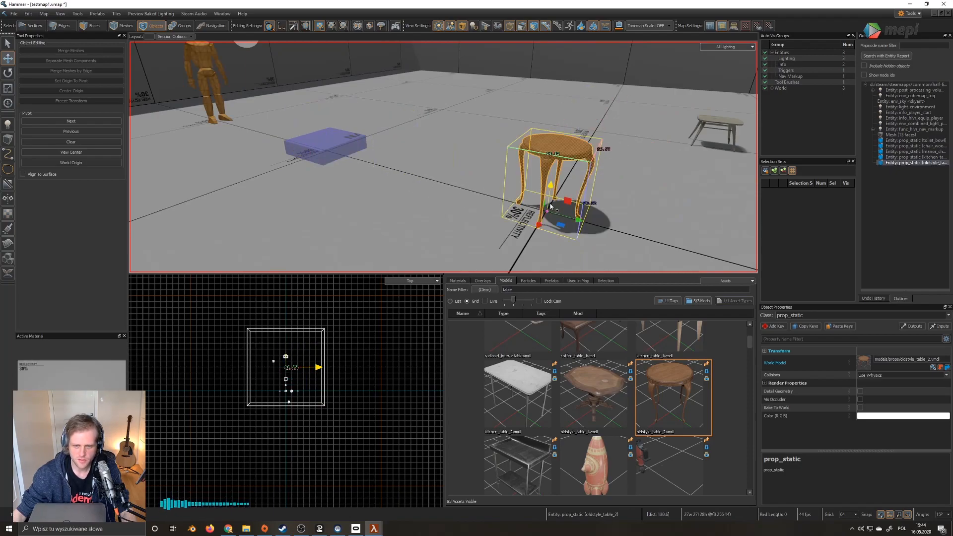
pyautogui.press('ctrl')
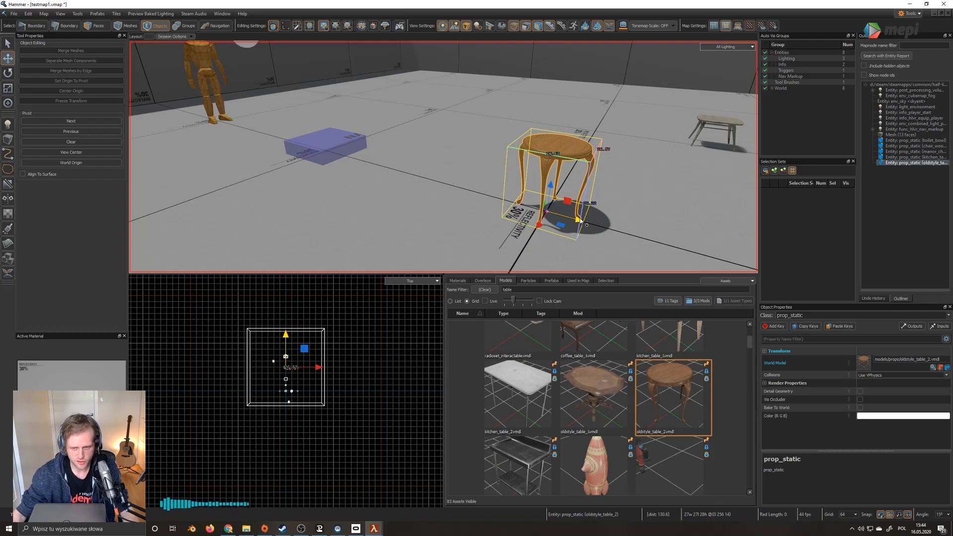
pyautogui.keyDown('ctrl'); pyautogui.moveTo(580, 220); pyautogui.dragTo(452, 214); pyautogui.keyUp('ctrl')
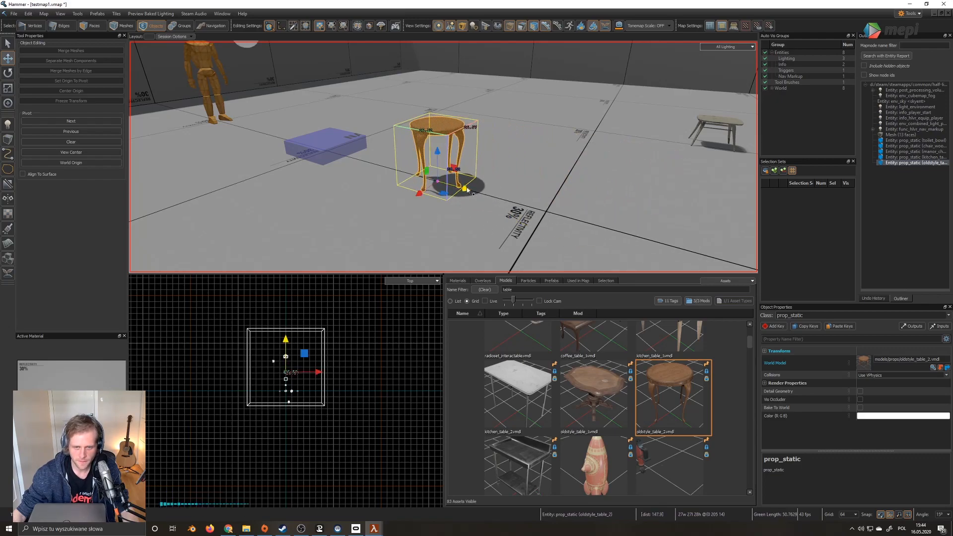
pyautogui.hotkey('ctrl', 'z')
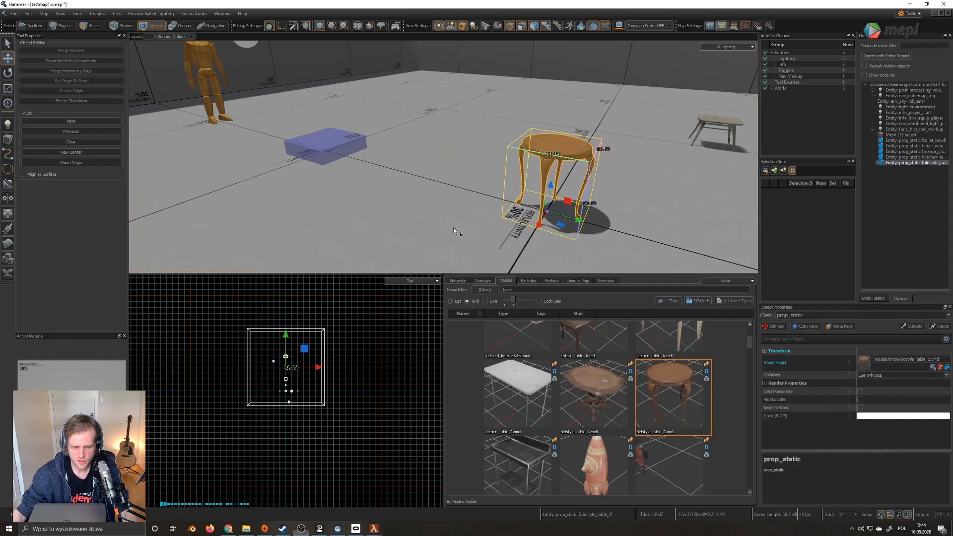
# - Switch to Chrome, examine the Hammer Hotkey Reference for snapping, viewport and 2D view shortcuts, and minimize the browser
pyautogui.click(228, 529)
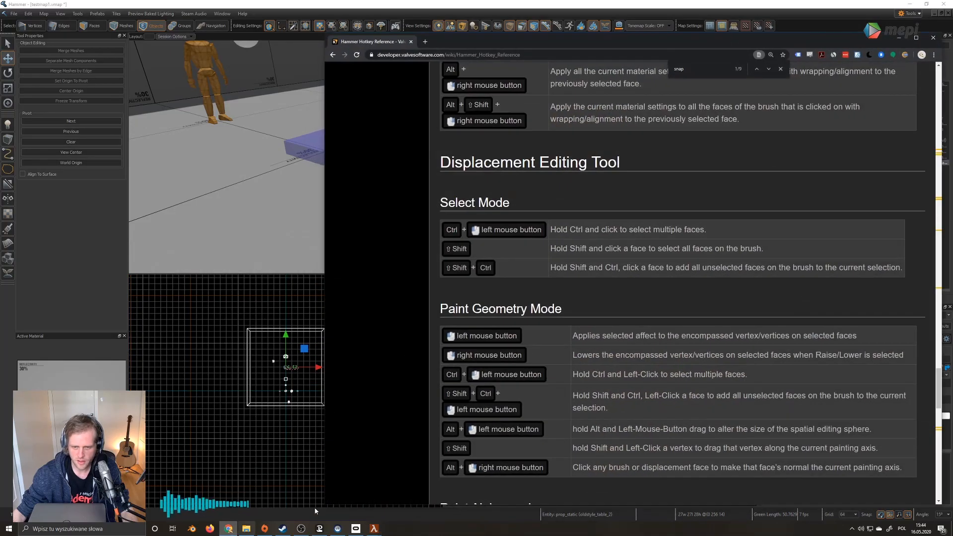
pyautogui.scroll(10, 638, 171)
pyautogui.scroll(15, 638, 171)
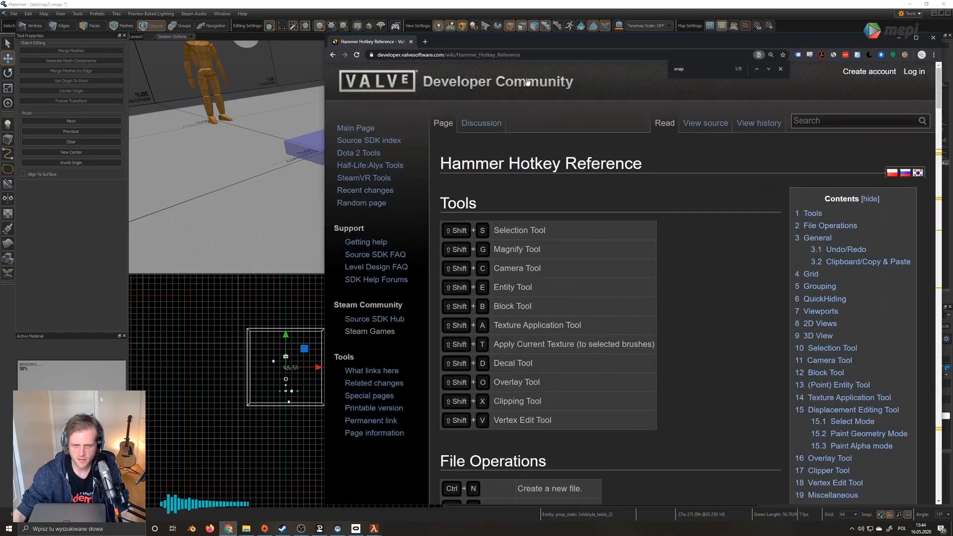
pyautogui.moveTo(521, 55); pyautogui.dragTo(456, 55)
pyautogui.scroll(-12, 725, 273)
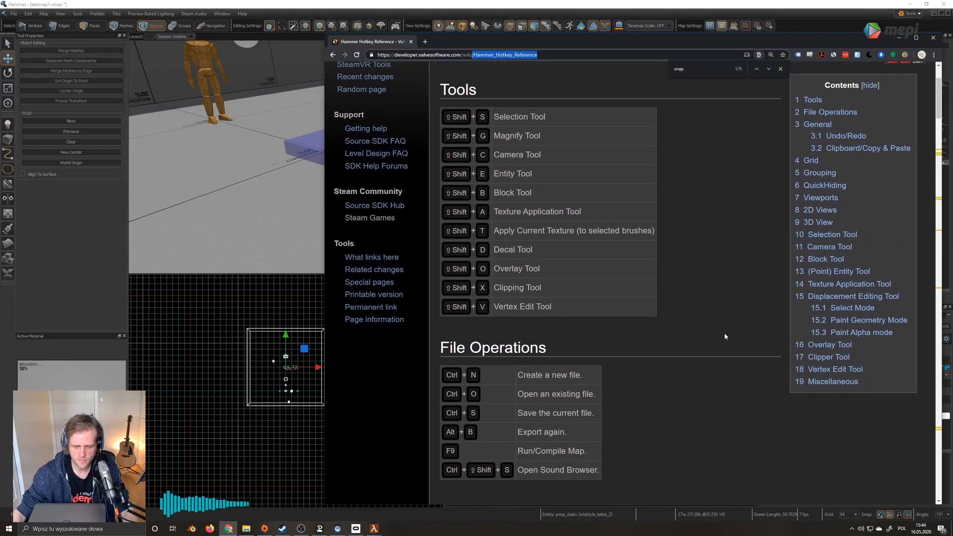
pyautogui.scroll(-7, 727, 344)
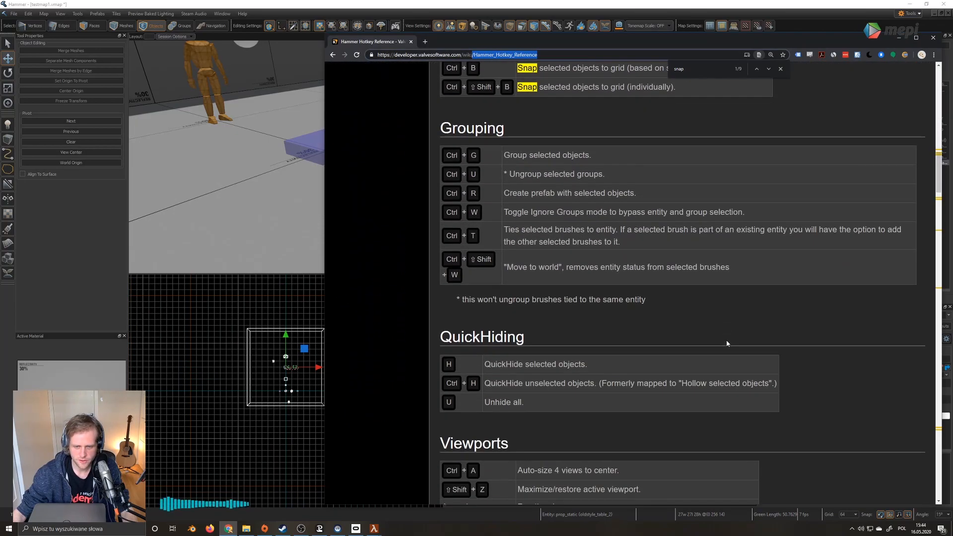
pyautogui.scroll(1, 727, 349)
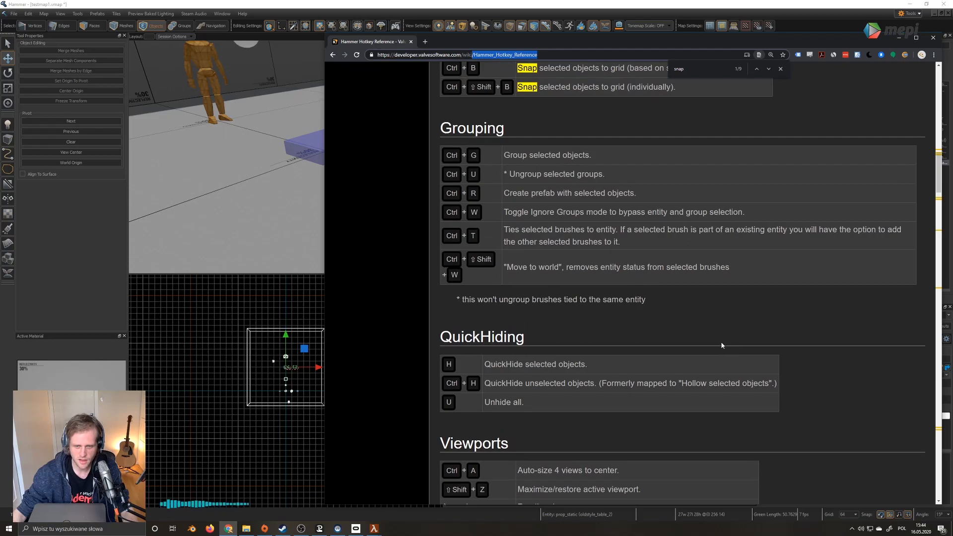
pyautogui.scroll(-4, 503, 156)
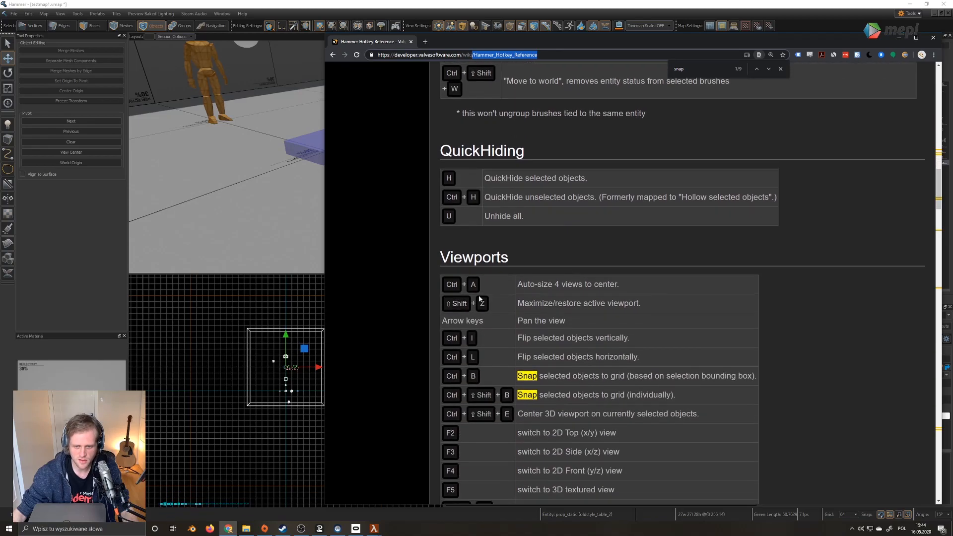
pyautogui.scroll(-10, 480, 299)
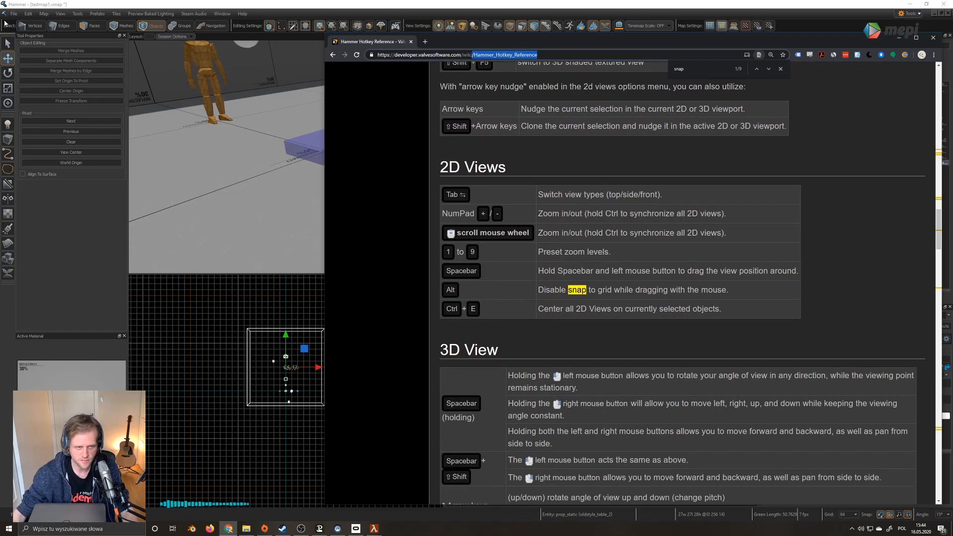
pyautogui.scroll(-3, 713, 348)
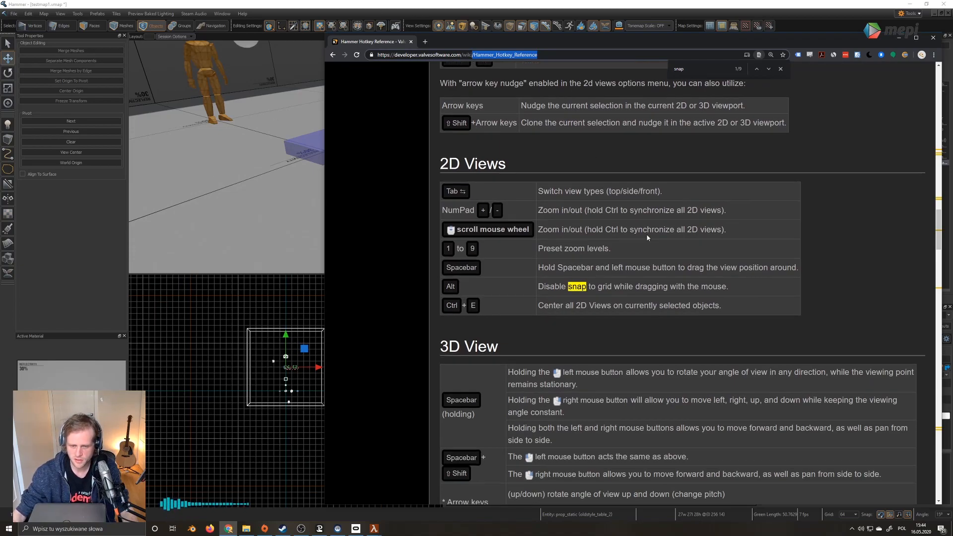
pyautogui.click(901, 38)
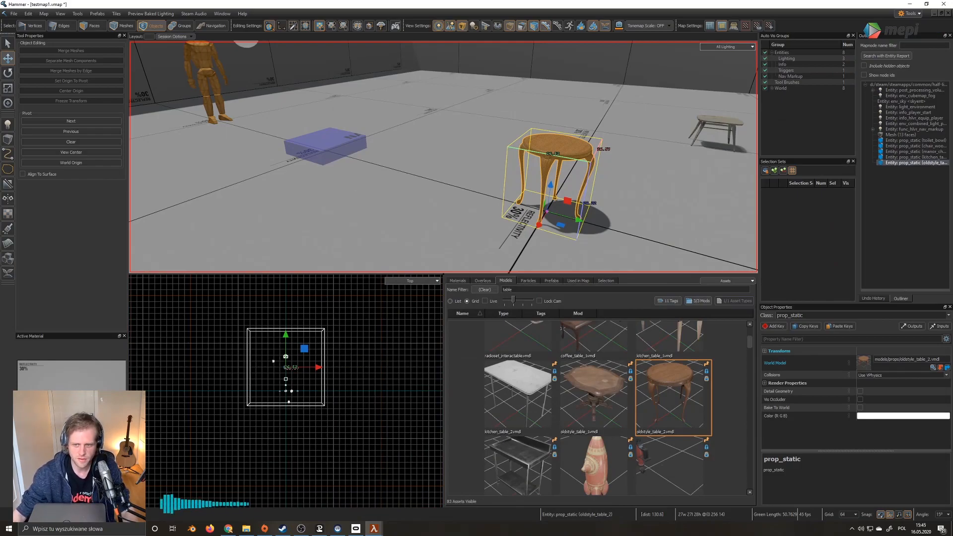
# - Place tabletop_glass.vmdl on the white kitchen table and move it to the middle of the tabletop
pyautogui.moveTo(444, 156); pyautogui.dragTo(476, 157, button='right')
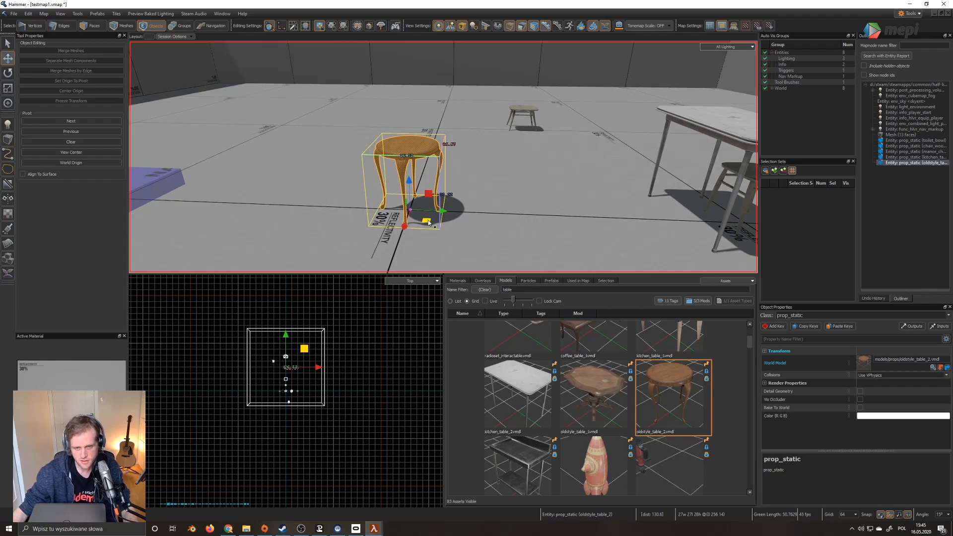
pyautogui.moveTo(426, 220); pyautogui.dragTo(390, 193, button='right')
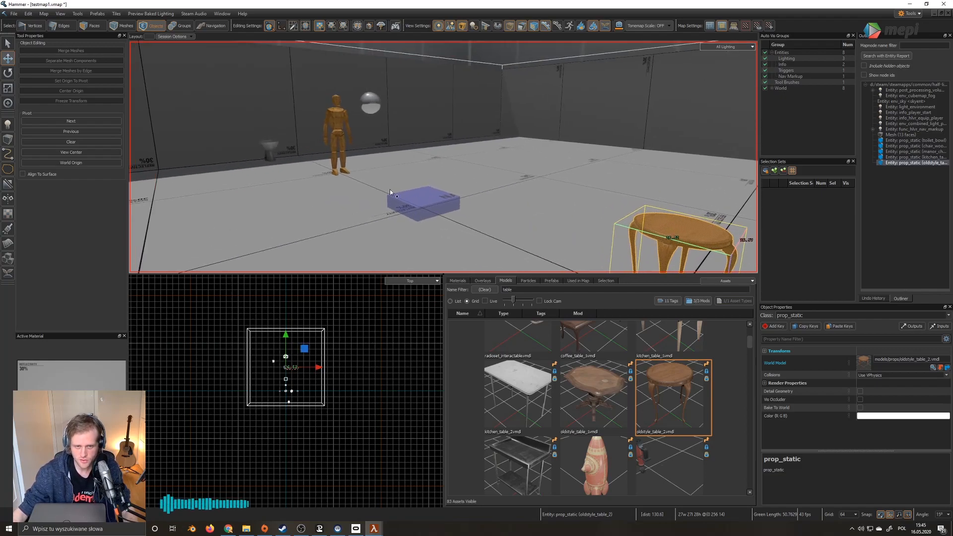
pyautogui.moveTo(460, 81); pyautogui.dragTo(415, 148, button='right')
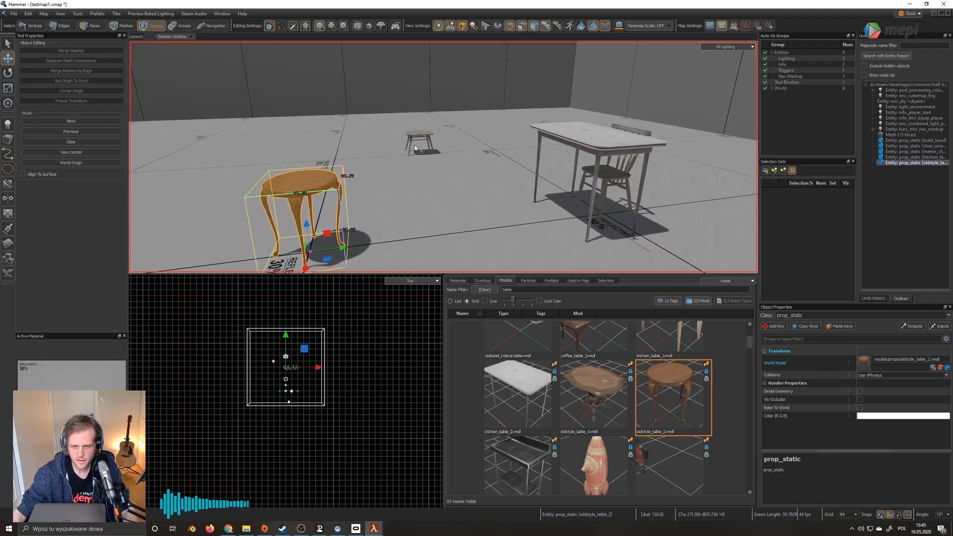
pyautogui.scroll(-5, 565, 326)
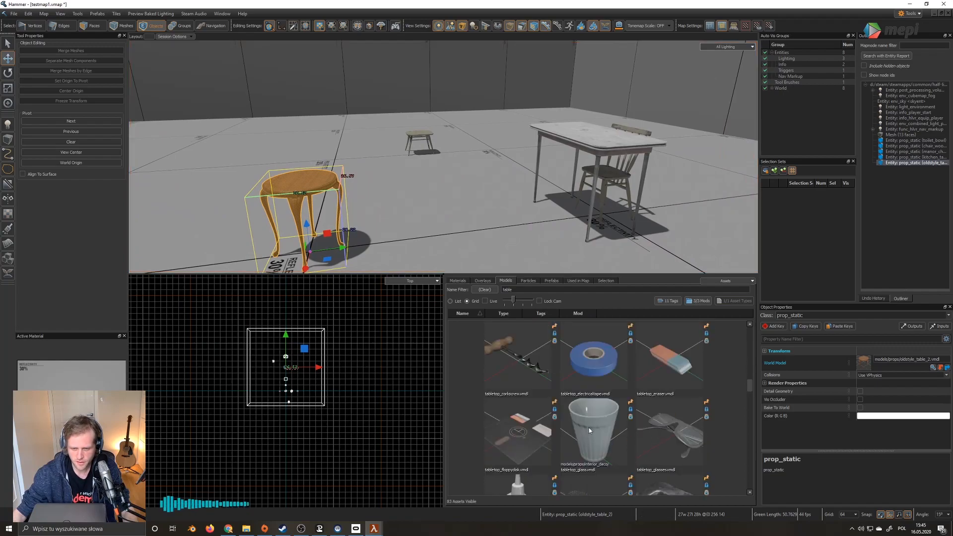
pyautogui.moveTo(608, 318); pyautogui.dragTo(590, 146)
pyautogui.moveTo(563, 159); pyautogui.dragTo(444, 188, button='right')
pyautogui.press('w')
pyautogui.moveTo(423, 189); pyautogui.dragTo(359, 173)
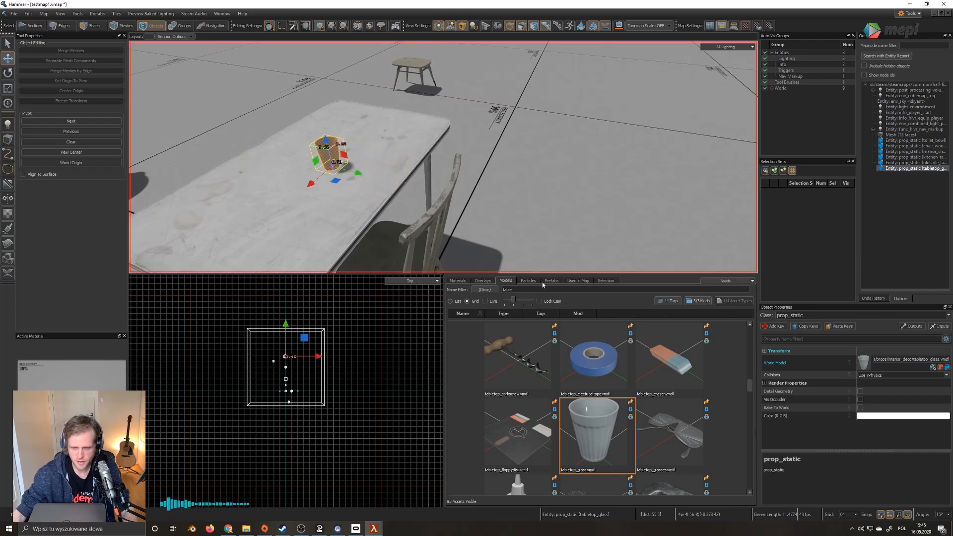
# - Place tabletop_electricaltape.vmdl and tabletop_eraser.vmdl on either side of the glass, shifting the eraser inward from the table's edge
pyautogui.moveTo(601, 368)
pyautogui.mouseDown()
pyautogui.moveTo(393, 179)
pyautogui.moveTo(314, 164)
pyautogui.mouseUp()
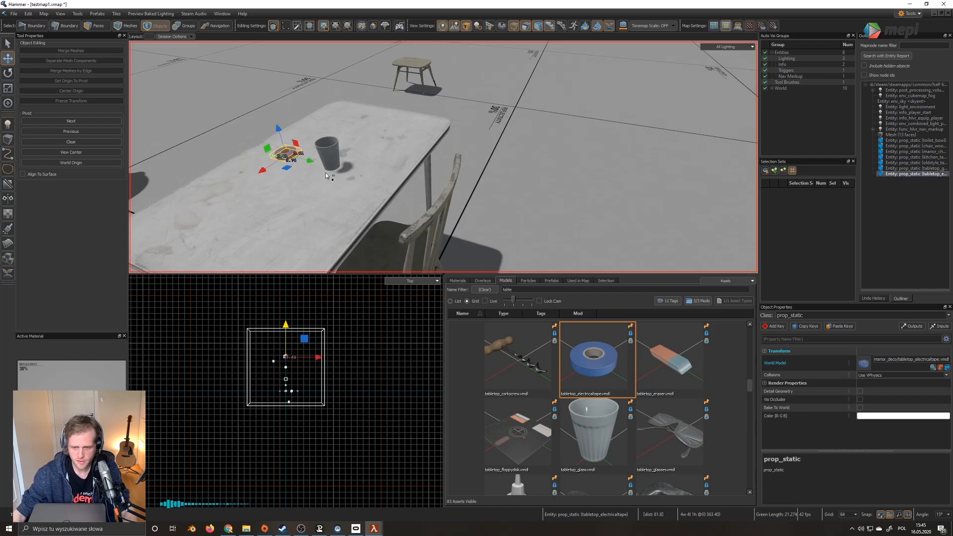
pyautogui.moveTo(665, 365); pyautogui.dragTo(383, 158)
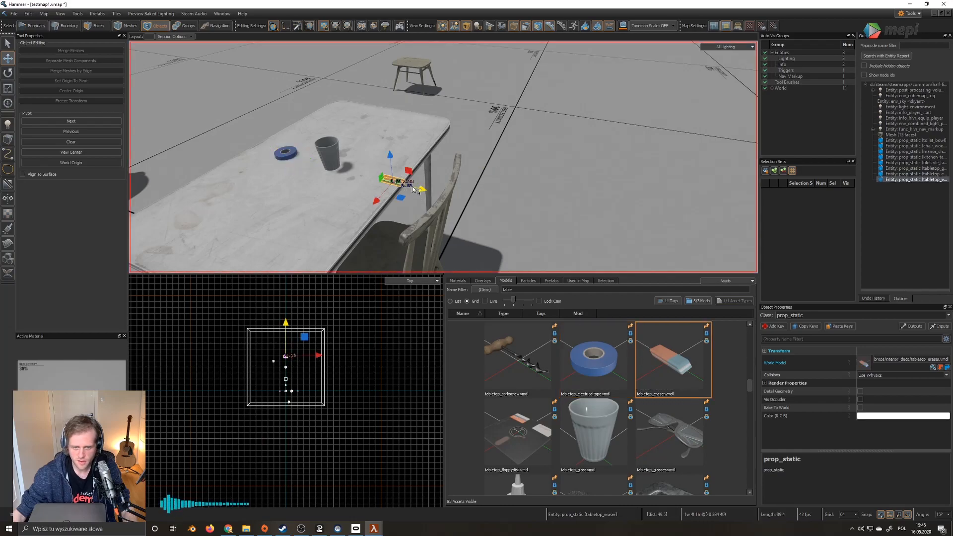
pyautogui.moveTo(413, 189)
pyautogui.mouseDown()
pyautogui.moveTo(350, 187)
pyautogui.moveTo(369, 167)
pyautogui.mouseUp()
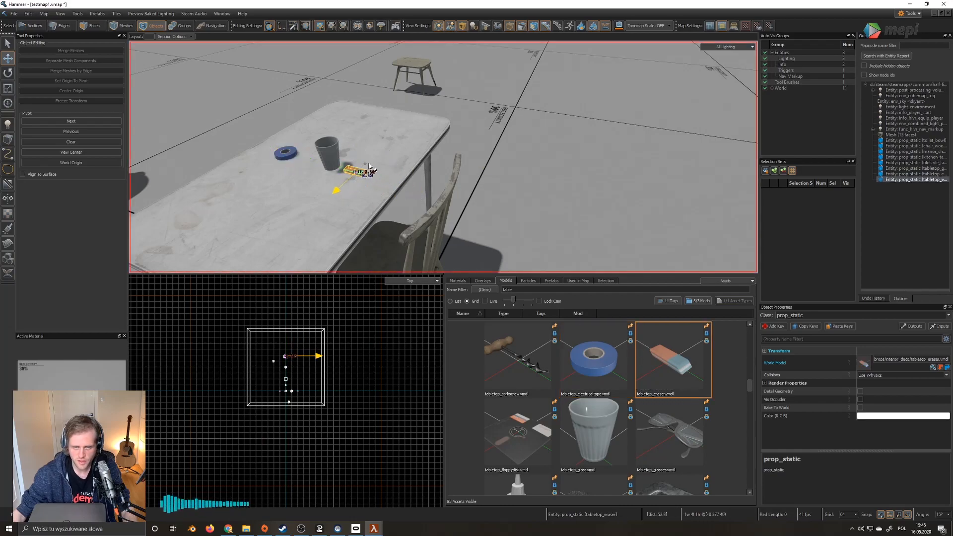
# - Slide the eraser along its red axis toward the table's far end, with grid snapping temporarily disabled
pyautogui.moveTo(338, 201); pyautogui.dragTo(385, 160)
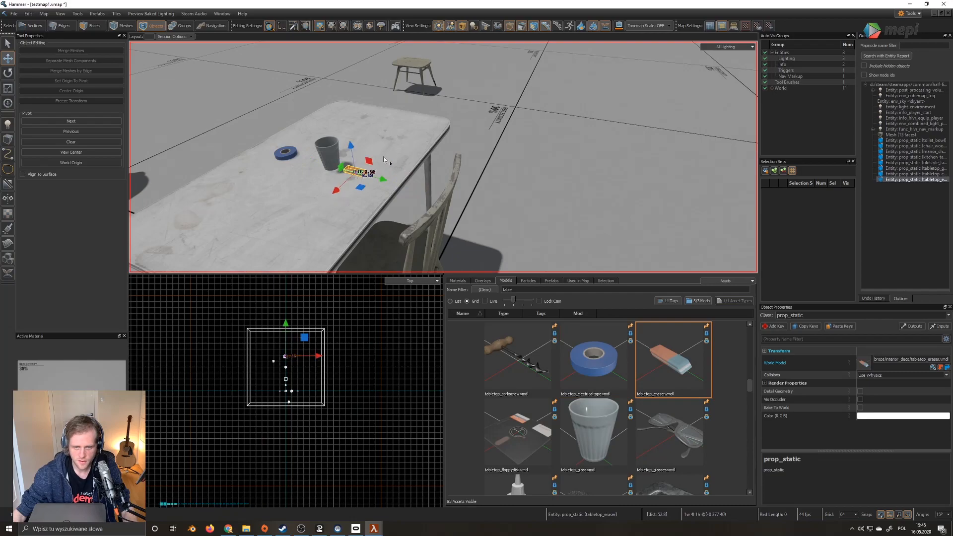
pyautogui.moveTo(339, 192); pyautogui.dragTo(386, 159)
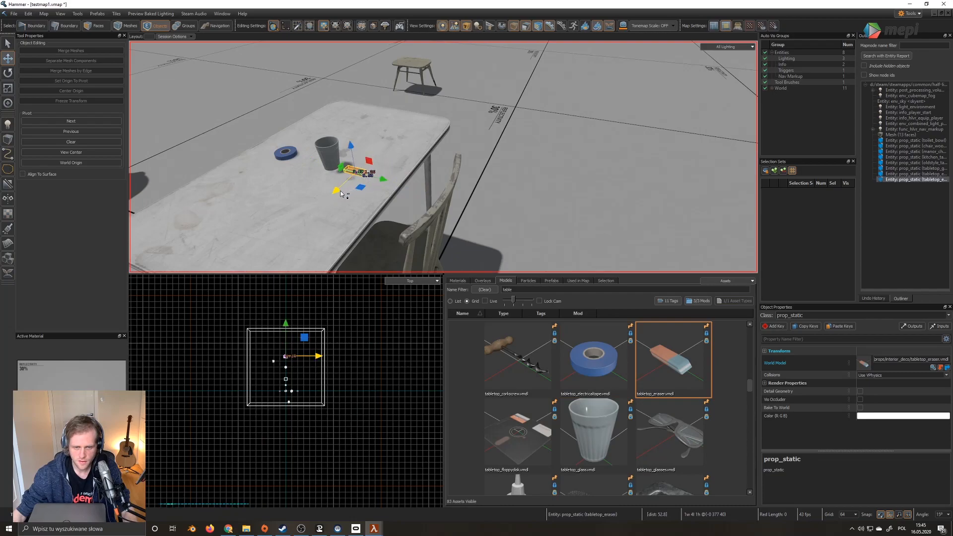
pyautogui.keyDown('alt'); pyautogui.moveTo(338, 191); pyautogui.dragTo(372, 164); pyautogui.keyUp('alt')
# - Bring up the rotation handles on the eraser, try resizing it with the Selection tool and undo the resize
pyautogui.press('e')
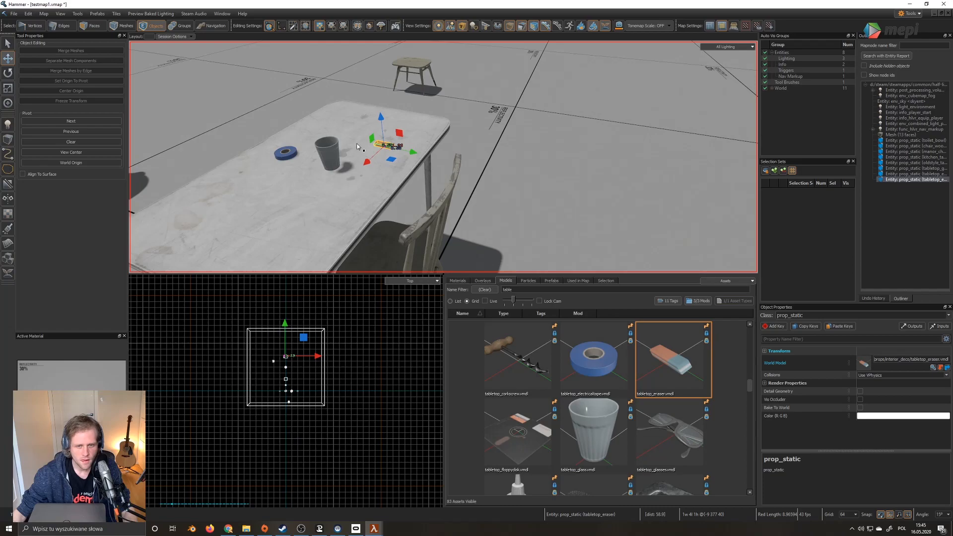
pyautogui.scroll(1, 374, 153)
pyautogui.press('r')
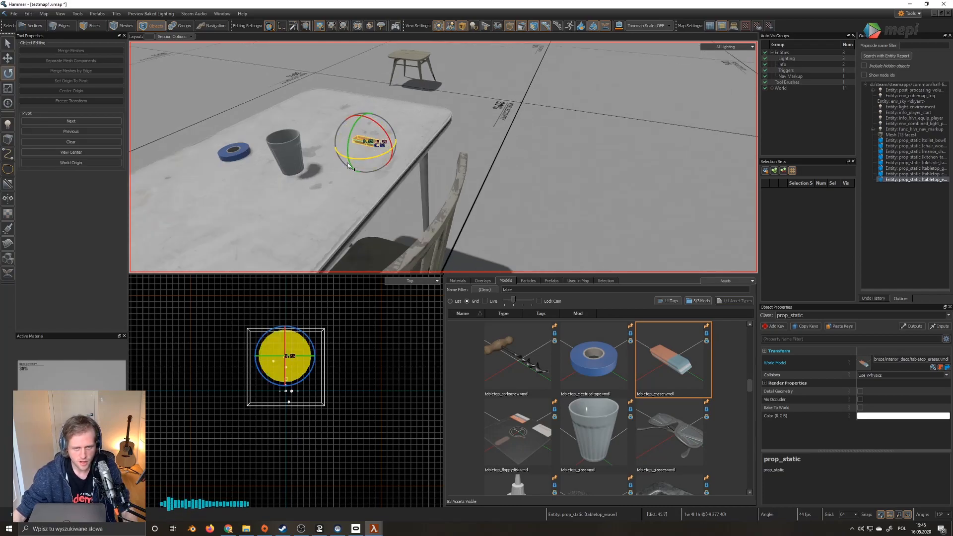
pyautogui.scroll(1, 344, 171)
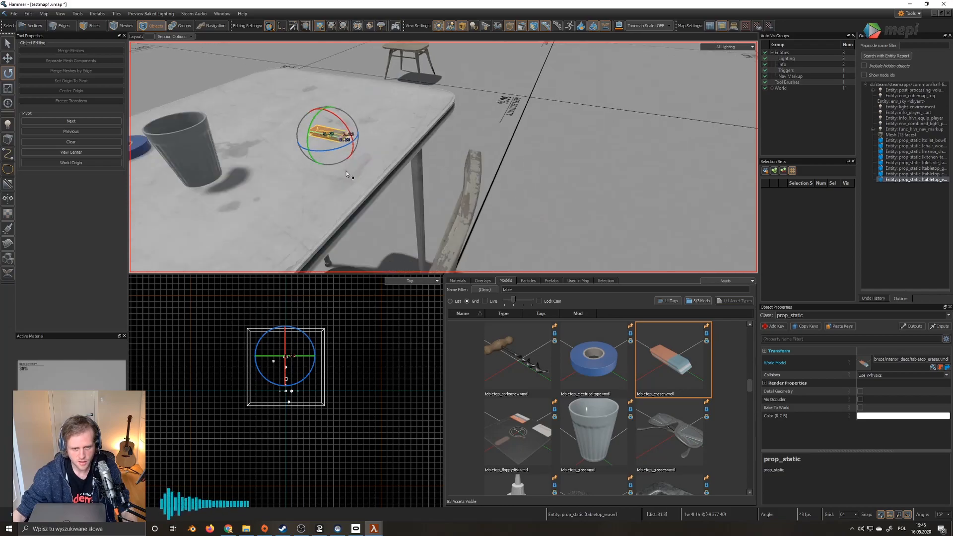
pyautogui.scroll(-2, 346, 171)
pyautogui.press('q')
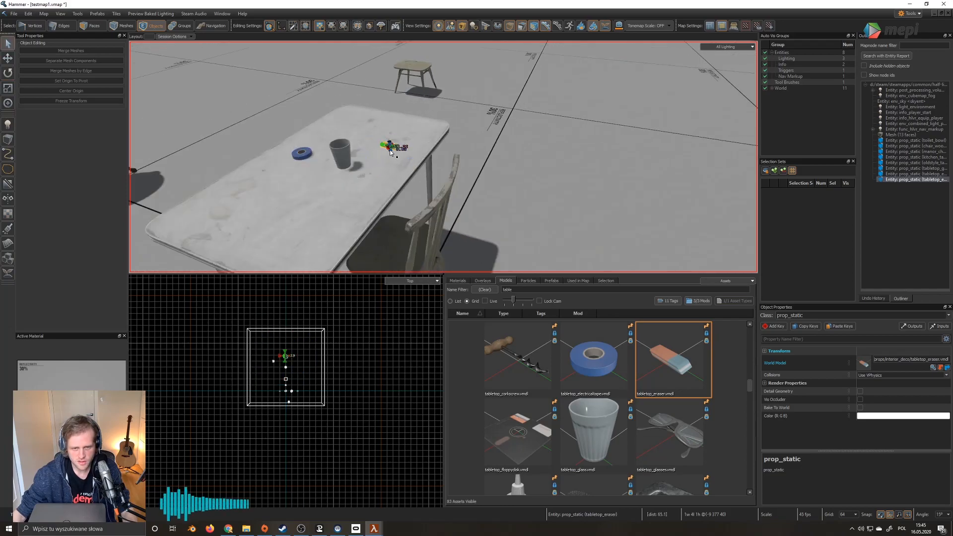
pyautogui.scroll(2, 387, 153)
pyautogui.scroll(-3, 385, 155)
pyautogui.scroll(2, 383, 155)
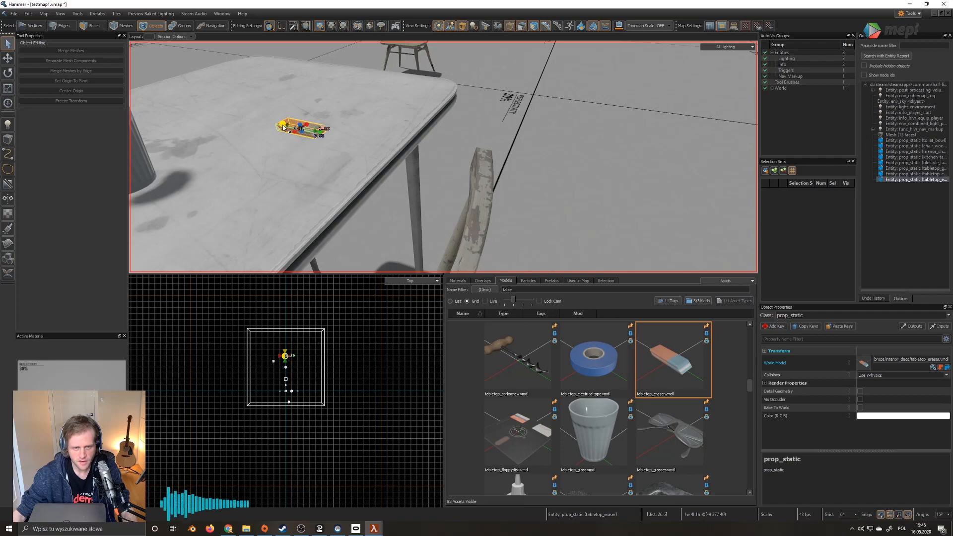
pyautogui.moveTo(283, 128); pyautogui.dragTo(297, 130)
pyautogui.hotkey('ctrl', 'z')
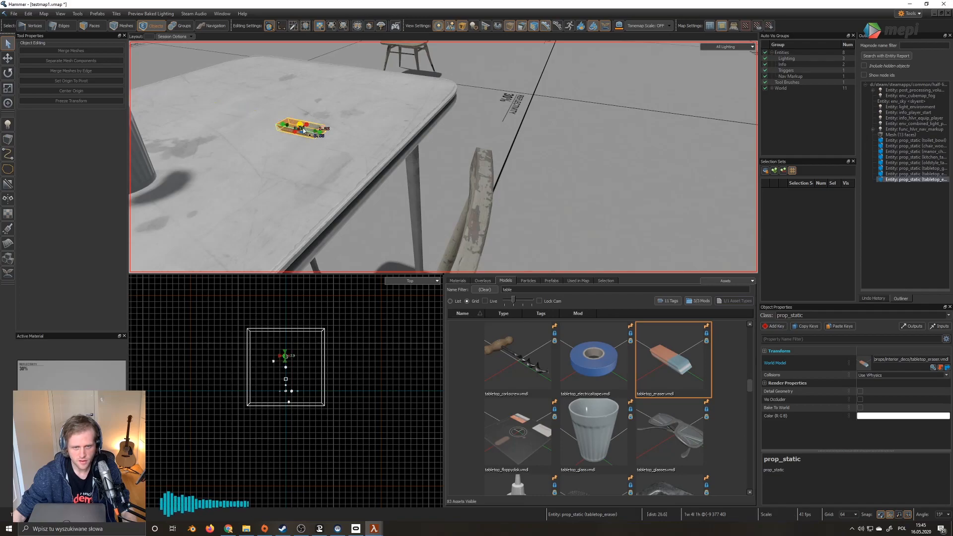
# - Try stretching the eraser along its red axis with the Scale tool, undo the stretch and bring up the rotation handles
pyautogui.press('r')
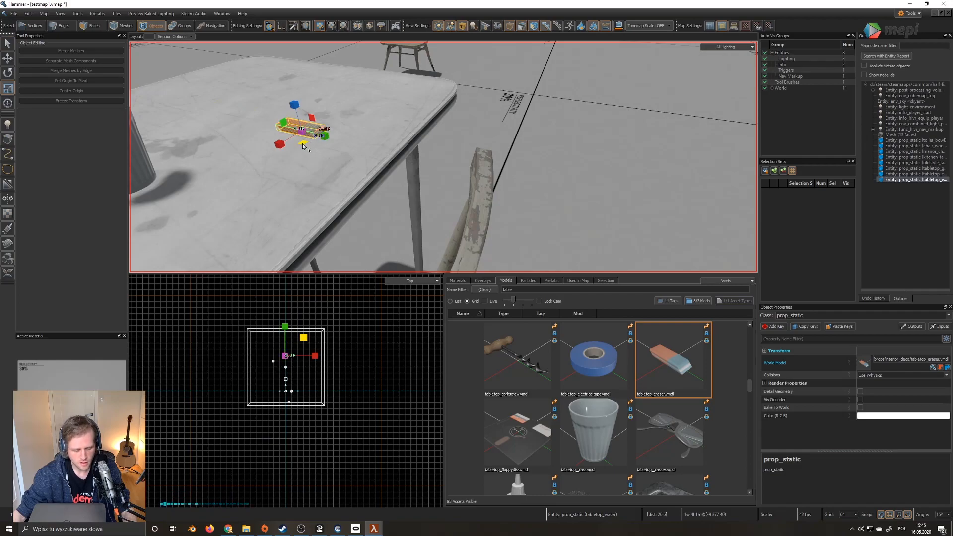
pyautogui.moveTo(281, 144); pyautogui.dragTo(271, 144)
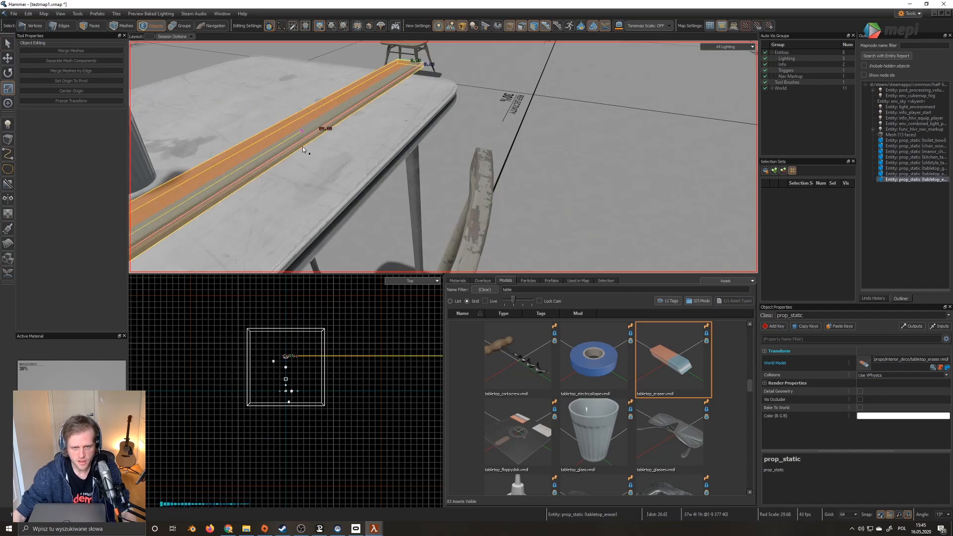
pyautogui.hotkey('ctrl', 'z')
pyautogui.press('e')
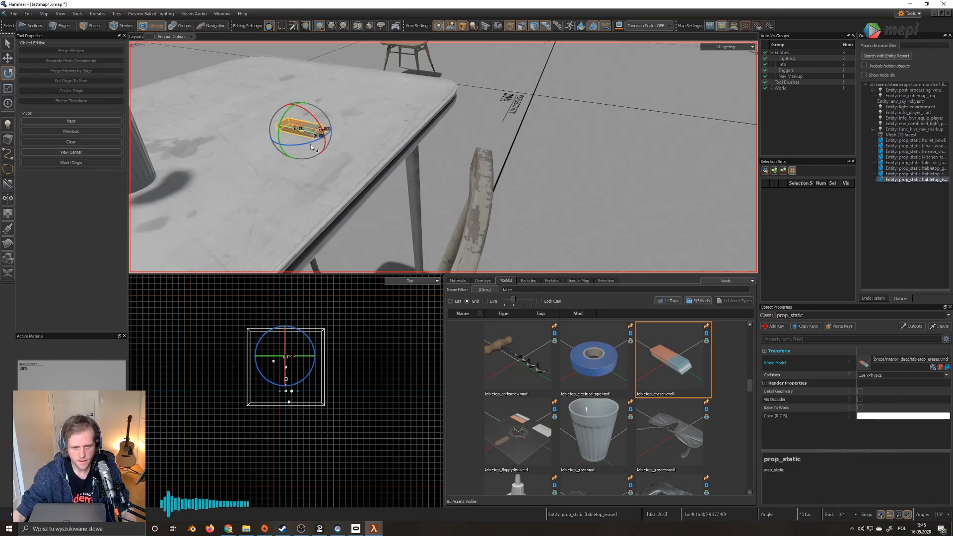
# - Slide the eraser along its red axis toward the glass and back to the table's far end with the Move tool
pyautogui.press('t')
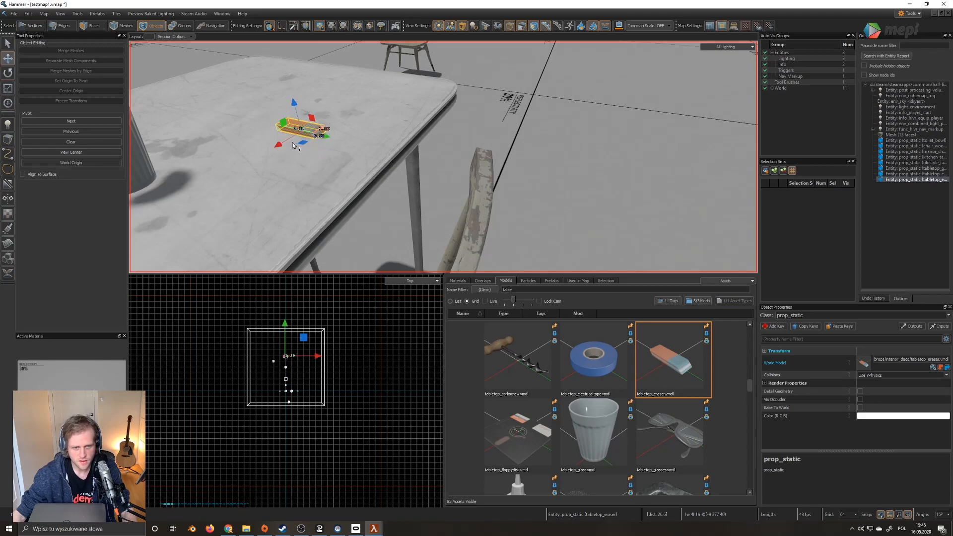
pyautogui.moveTo(278, 145); pyautogui.dragTo(271, 147)
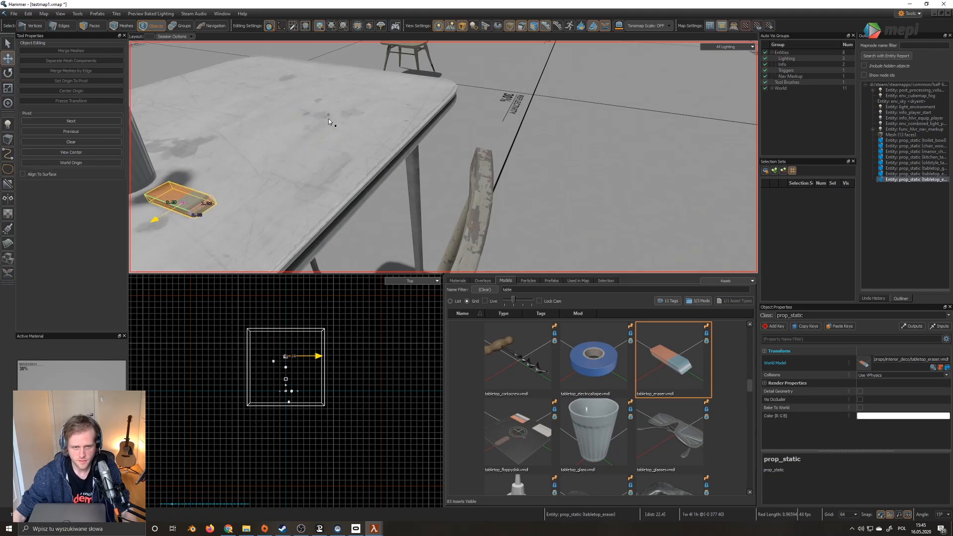
pyautogui.moveTo(329, 119); pyautogui.dragTo(325, 121)
pyautogui.scroll(-3, 325, 120)
pyautogui.keyDown('alt'); pyautogui.moveTo(348, 191); pyautogui.dragTo(380, 159); pyautogui.keyUp('alt')
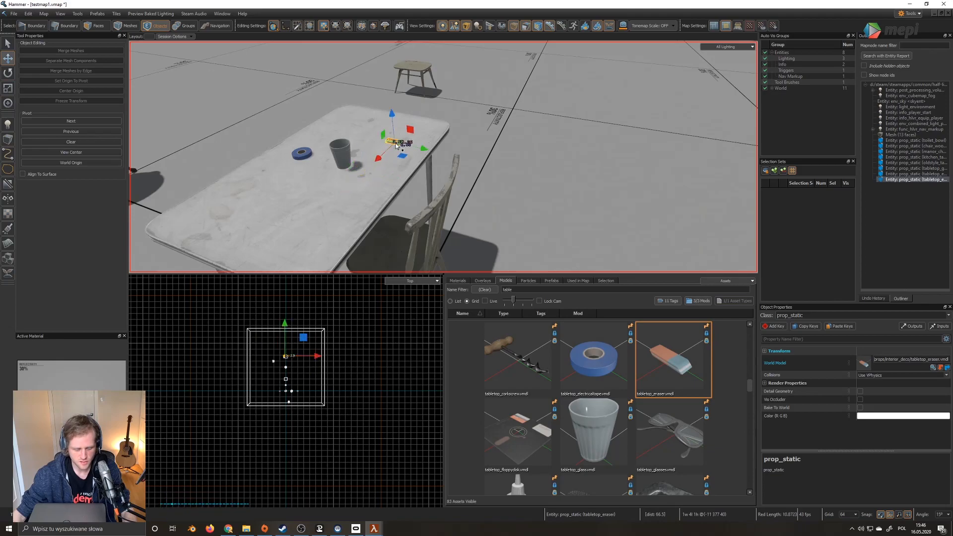
# - Rotate the eraser about its vertical blue axis on the tabletop with the Rotate tool, in 15-degree increments
pyautogui.click(341, 154)
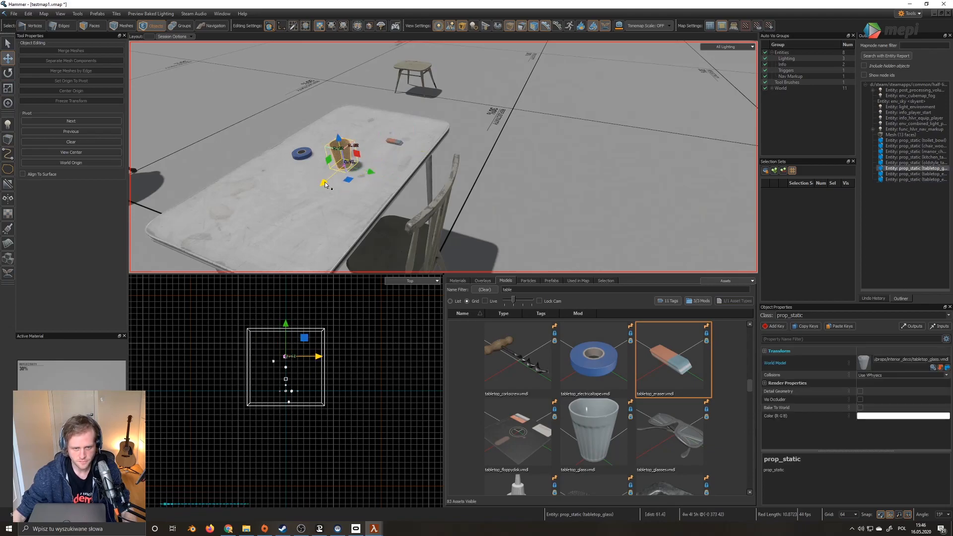
pyautogui.click(397, 142)
pyautogui.press('e')
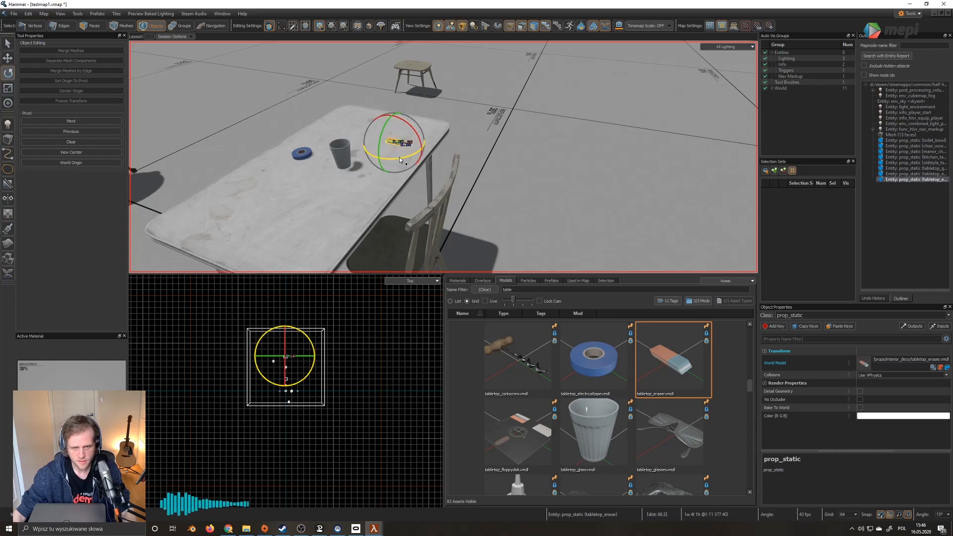
pyautogui.moveTo(399, 157)
pyautogui.mouseDown()
pyautogui.moveTo(342, 164)
pyautogui.moveTo(279, 106)
pyautogui.moveTo(365, 135)
pyautogui.mouseUp()
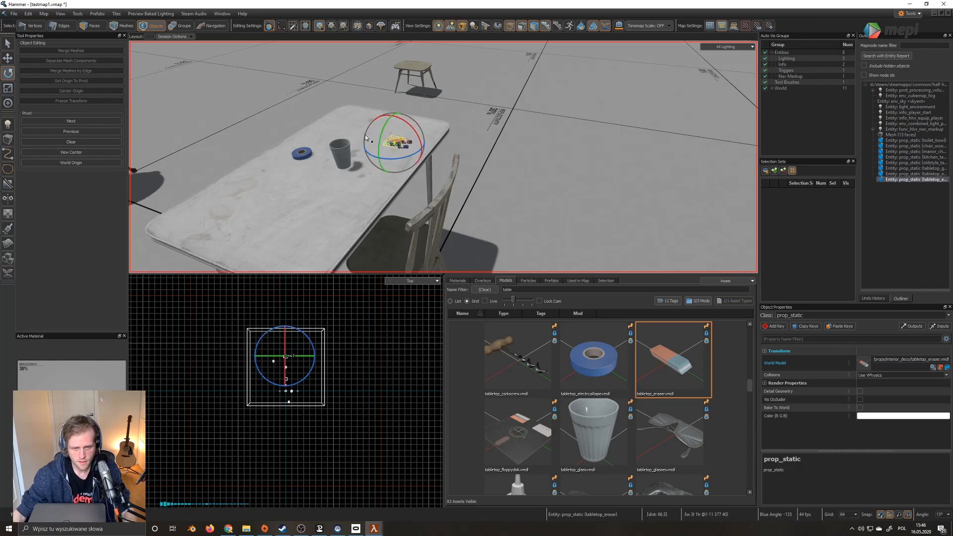
pyautogui.scroll(3, 367, 137)
pyautogui.scroll(-3, 378, 142)
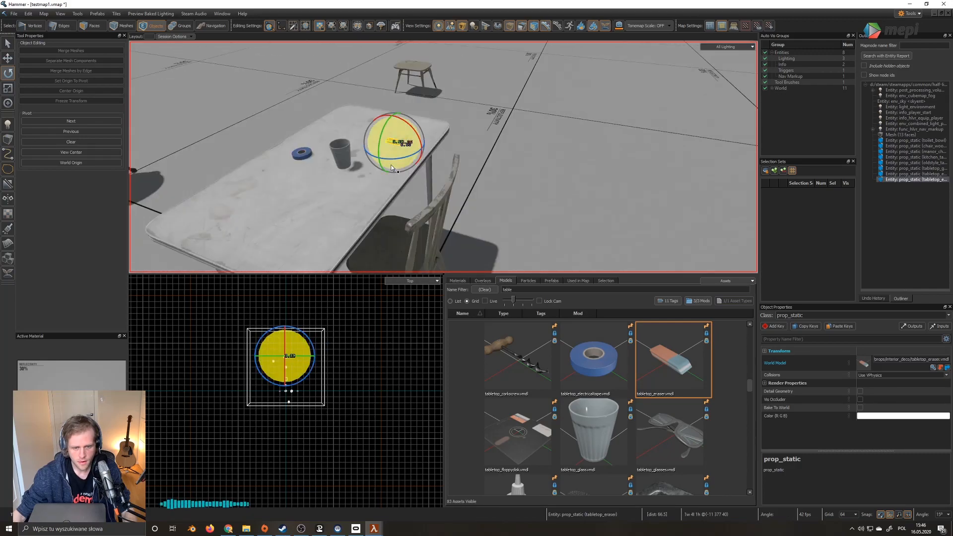
pyautogui.moveTo(302, 335)
pyautogui.mouseDown()
pyautogui.moveTo(318, 365)
pyautogui.moveTo(298, 393)
pyautogui.moveTo(236, 384)
pyautogui.moveTo(257, 400)
pyautogui.mouseUp()
pyautogui.scroll(2, 406, 156)
pyautogui.scroll(-2, 406, 156)
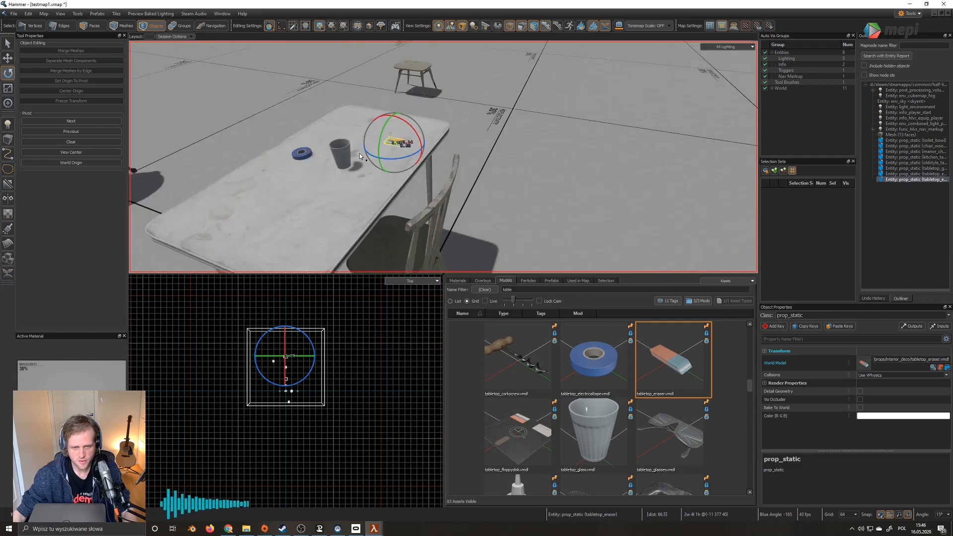
pyautogui.scroll(1, 359, 155)
pyautogui.moveTo(355, 140); pyautogui.dragTo(444, 157, button='right')
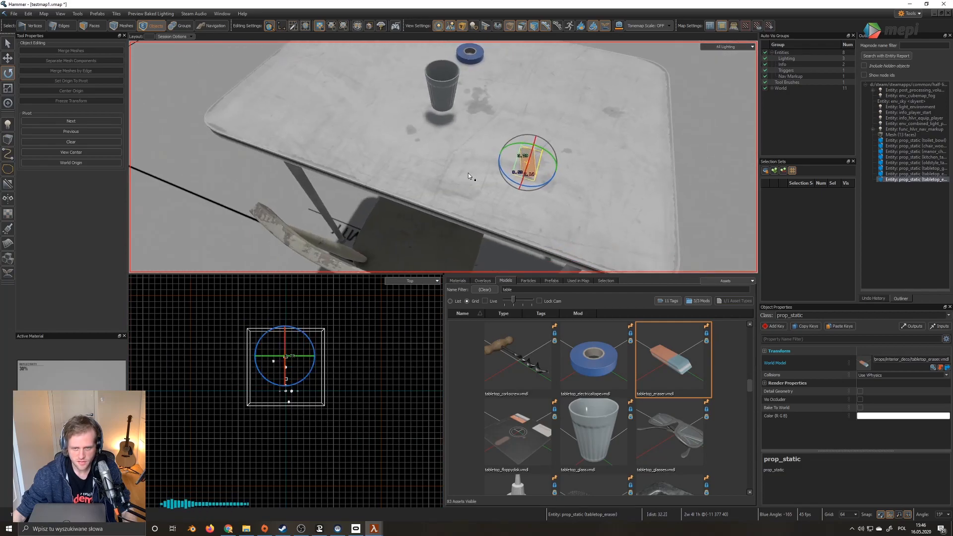
pyautogui.moveTo(469, 176); pyautogui.dragTo(492, 177)
pyautogui.moveTo(491, 177)
pyautogui.mouseDown(button='right')
pyautogui.moveTo(444, 157)
pyautogui.moveTo(381, 176)
pyautogui.moveTo(443, 157)
pyautogui.mouseUp(button='right')
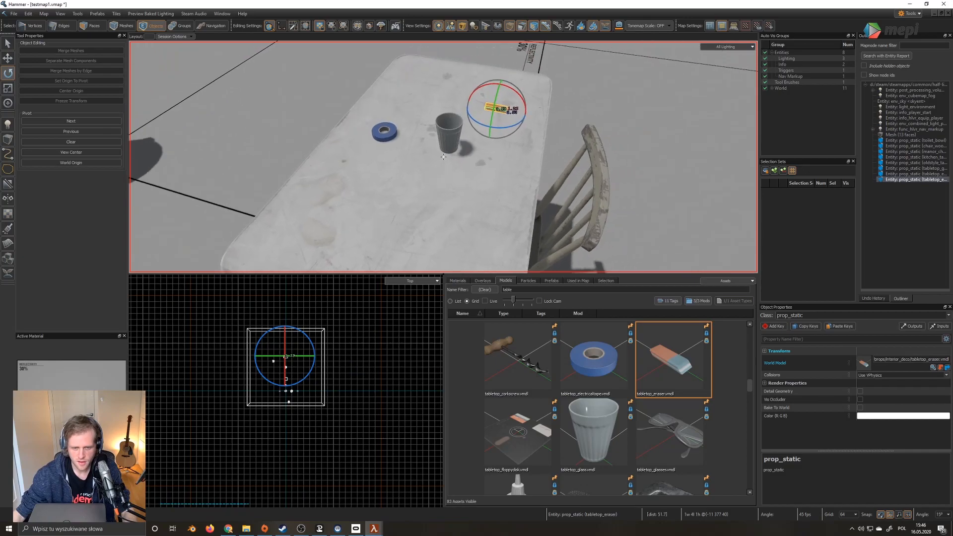
# - Place tabletop_glasses.vmdl on the tabletop near the blue tape and rotate it -90 degrees about its blue axis
pyautogui.click(618, 104)
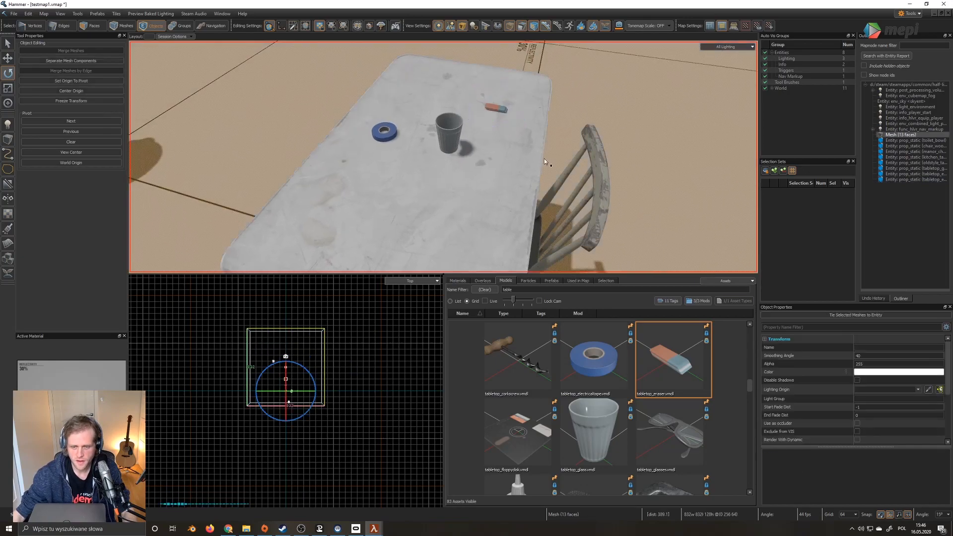
pyautogui.moveTo(675, 417); pyautogui.dragTo(425, 187)
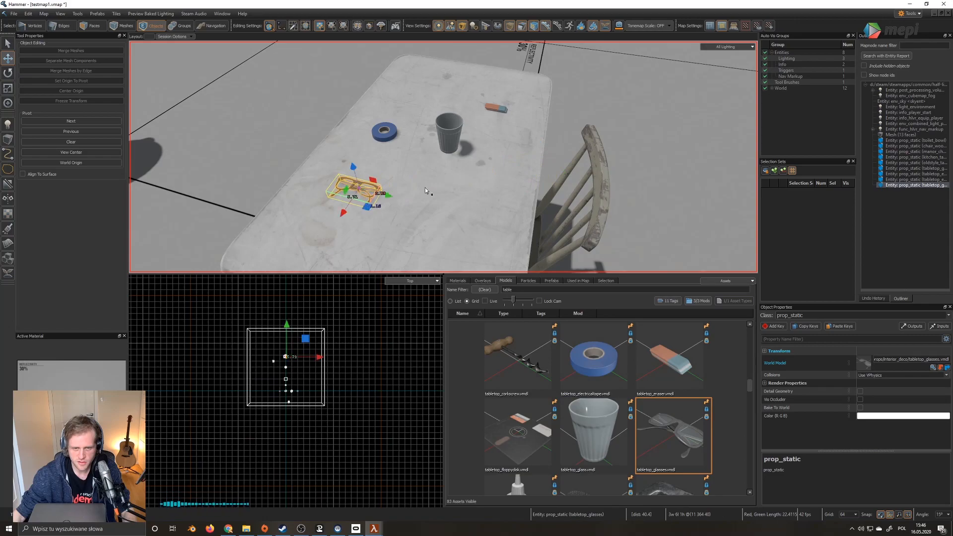
pyautogui.press('e')
pyautogui.press('r')
pyautogui.moveTo(362, 213)
pyautogui.mouseDown()
pyautogui.moveTo(341, 212)
pyautogui.moveTo(334, 197)
pyautogui.moveTo(363, 215)
pyautogui.mouseUp()
pyautogui.press('Escape')
pyautogui.click(361, 205)
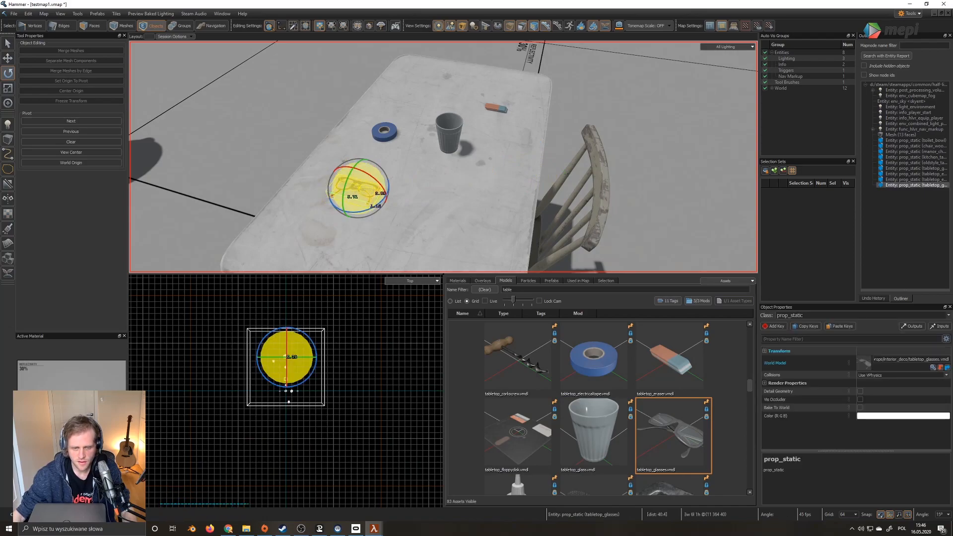
pyautogui.moveTo(373, 192); pyautogui.dragTo(364, 194, button='right')
pyautogui.moveTo(389, 203); pyautogui.dragTo(312, 210)
pyautogui.moveTo(377, 188); pyautogui.dragTo(353, 186, button='right')
pyautogui.press('w')
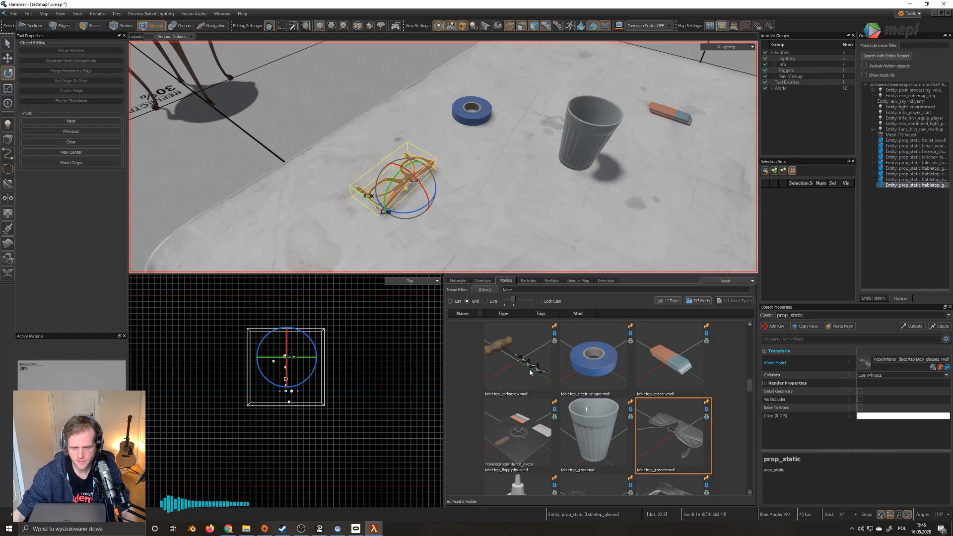
# - Place tabletop_floppydisk.vmdl on the table beside the glasses and tabletop_mouse.vmdl near the table's chair-side edge
pyautogui.scroll(-5, 493, 236)
pyautogui.moveTo(514, 422); pyautogui.dragTo(449, 209)
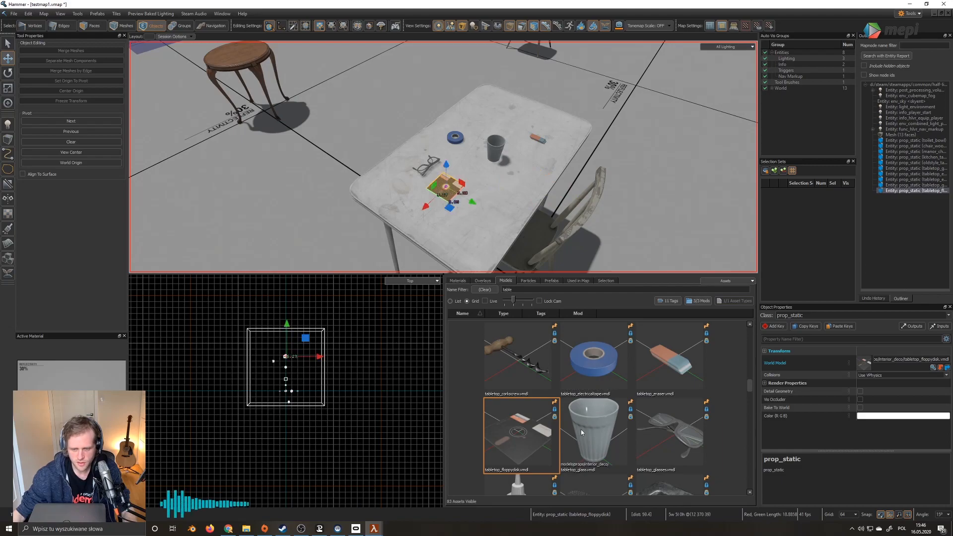
pyautogui.scroll(-3, 671, 431)
pyautogui.moveTo(667, 429); pyautogui.dragTo(509, 205)
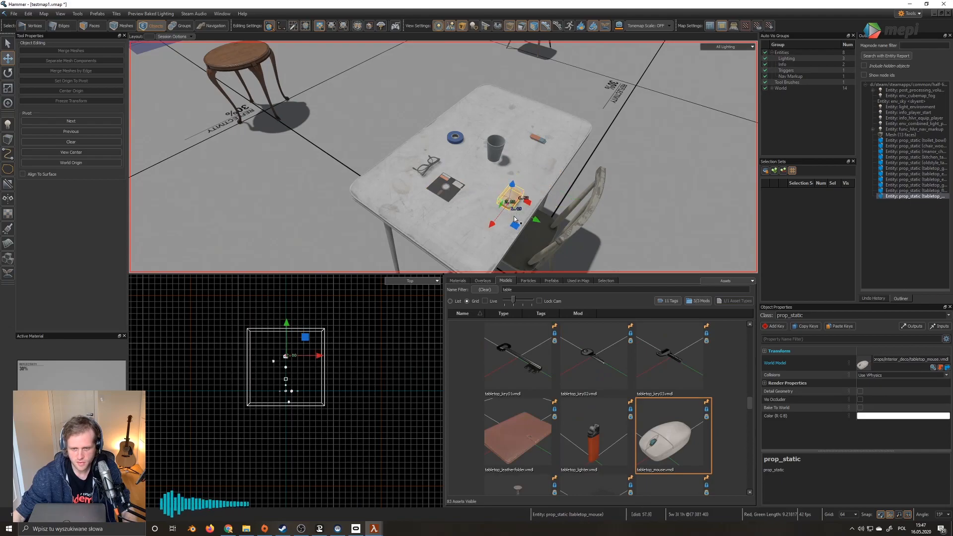
# - Rotate the computer mouse -90 degrees about its blue axis and clear the selection
pyautogui.press('e')
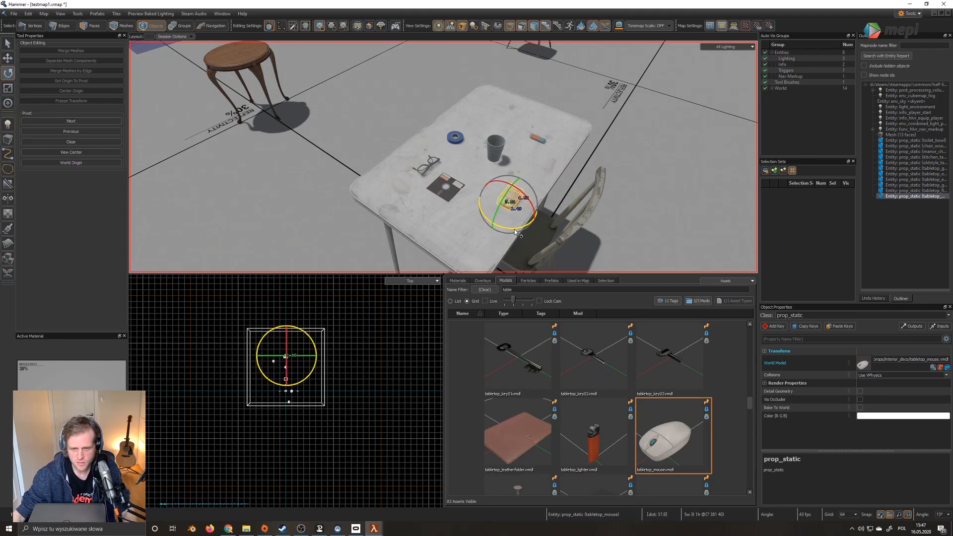
pyautogui.moveTo(514, 228); pyautogui.dragTo(442, 201)
pyautogui.moveTo(442, 201); pyautogui.dragTo(444, 157, button='right')
pyautogui.press('d')
pyautogui.press('w')
pyautogui.moveTo(443, 157); pyautogui.dragTo(537, 240, button='right')
pyautogui.press('Escape')
# - Cancel the prompt for closing the map and save testmap1.vmap
pyautogui.press('w')
pyautogui.hotkey('ctrl', 'w')
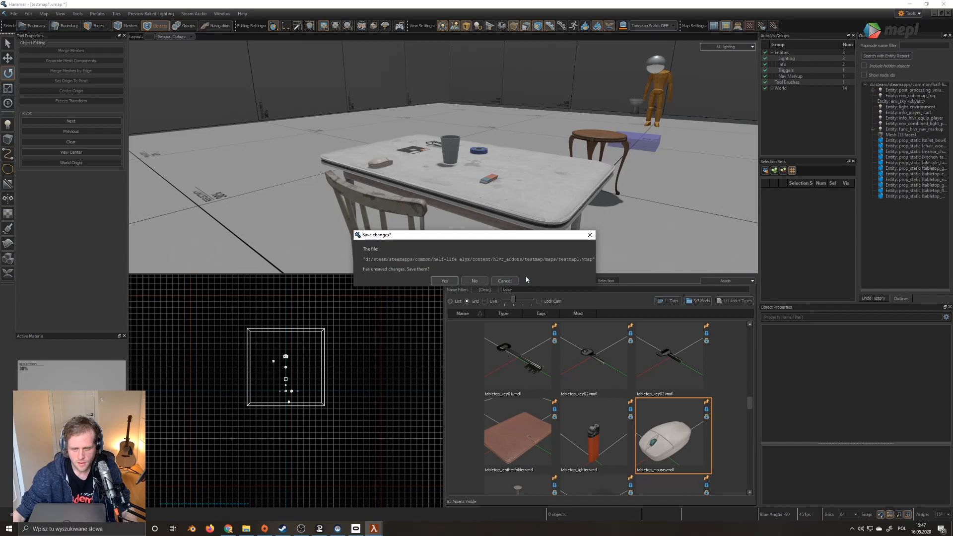
pyautogui.click(513, 281)
pyautogui.hotkey('ctrl', 's')
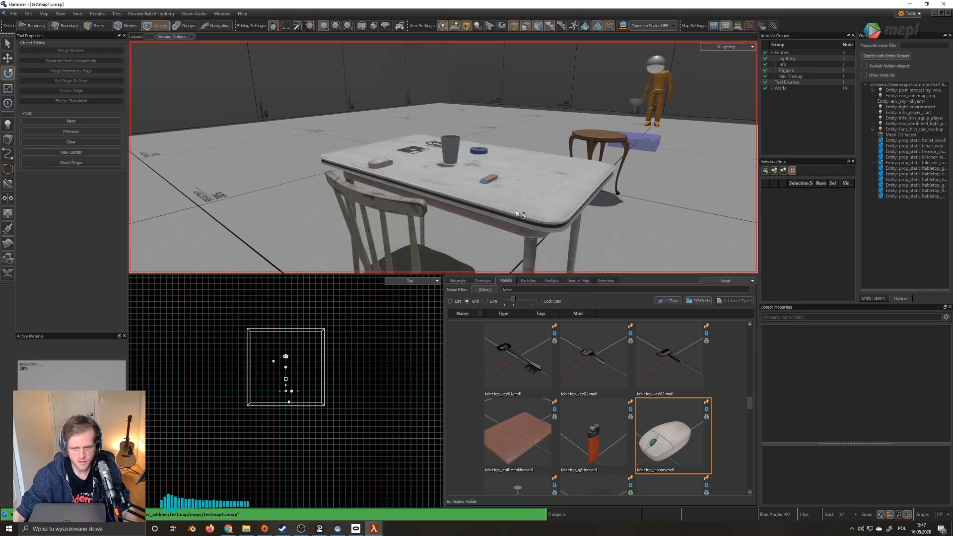
# - Try to lower the drinking glass onto the tabletop along its blue axis and undo the move
pyautogui.moveTo(454, 171); pyautogui.dragTo(432, 160, button='right')
pyautogui.press('w')
pyautogui.click(534, 177)
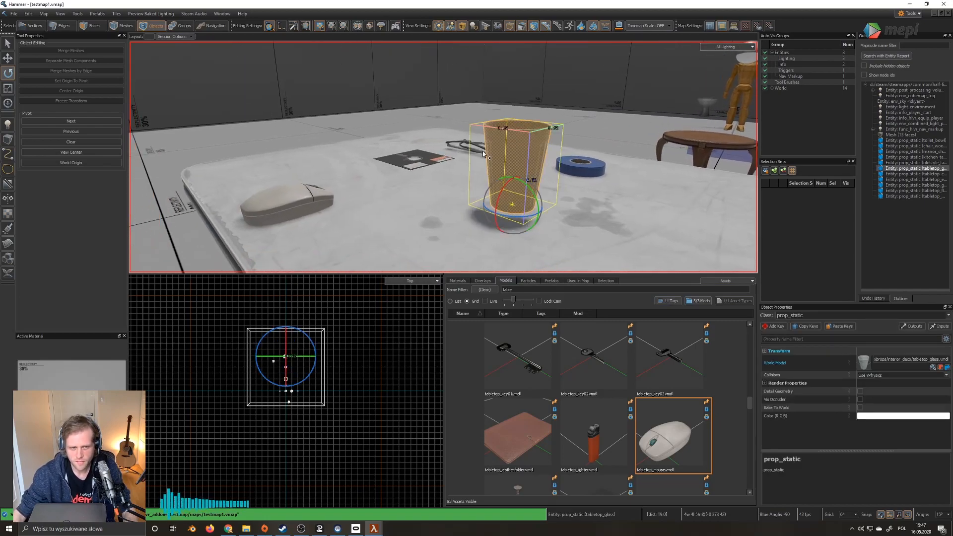
pyautogui.scroll(1, 483, 156)
pyautogui.scroll(-1, 483, 158)
pyautogui.press('e')
pyautogui.press('r')
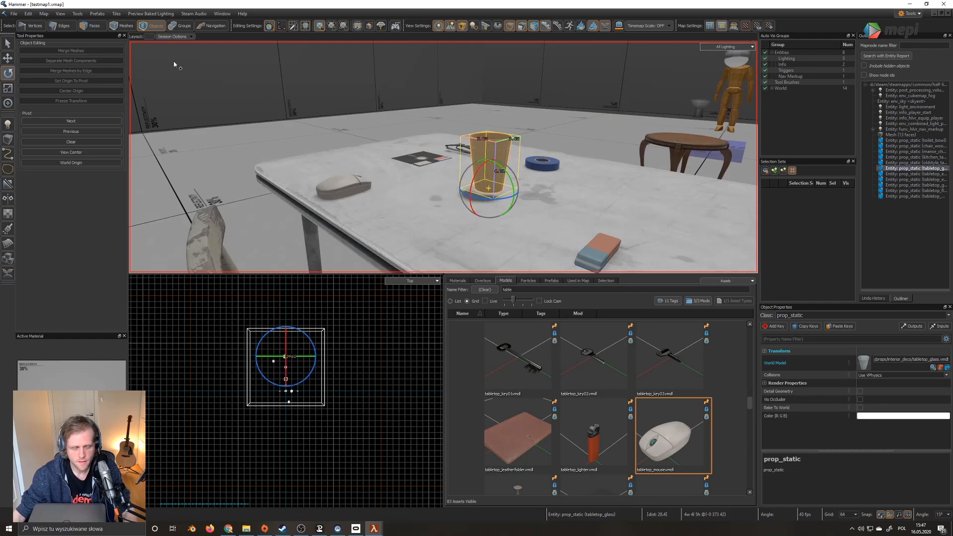
pyautogui.press('w')
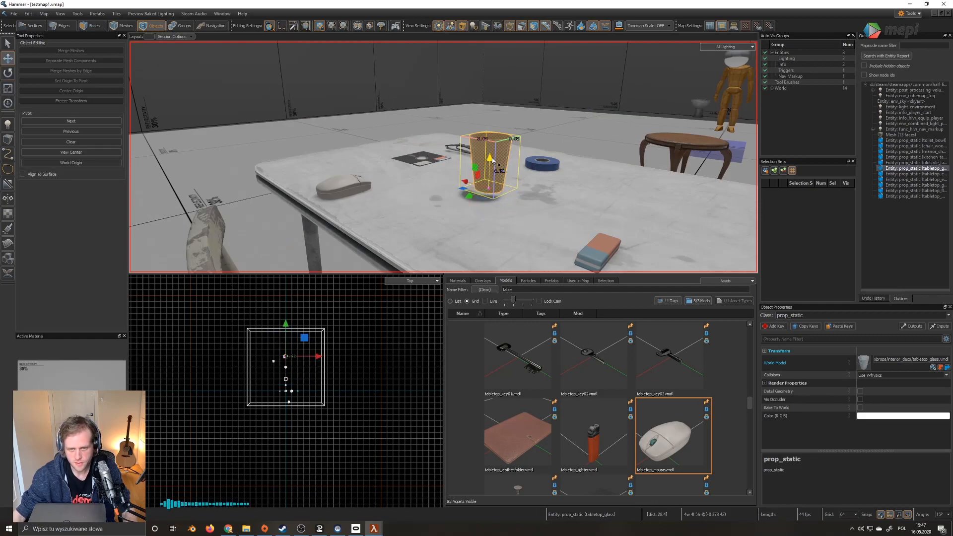
pyautogui.moveTo(491, 159); pyautogui.dragTo(488, 199)
pyautogui.hotkey('ctrl', 'z')
pyautogui.moveTo(490, 159); pyautogui.dragTo(495, 196)
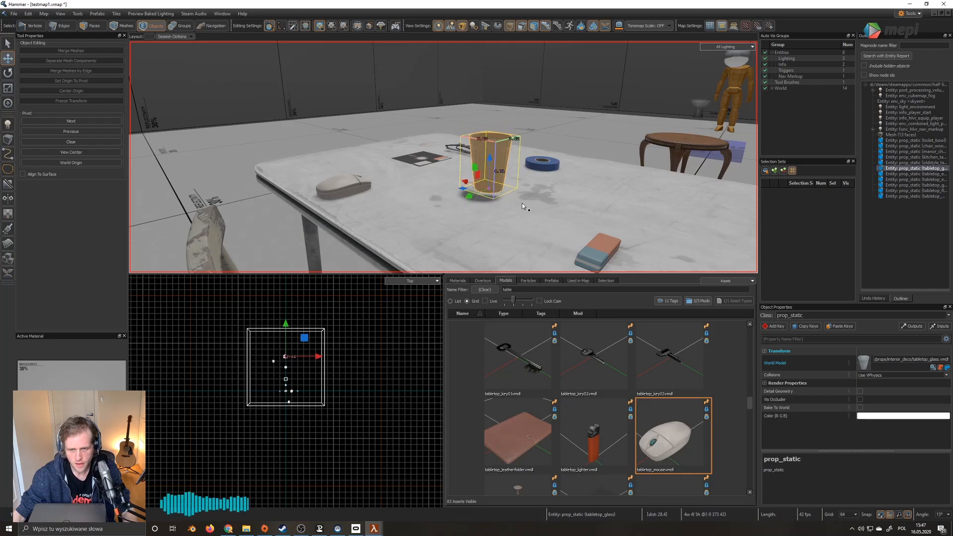
# - Examine how the drinking glass and the other props sit on the table, up close and from across the room
pyautogui.press('z')
pyautogui.press('w')
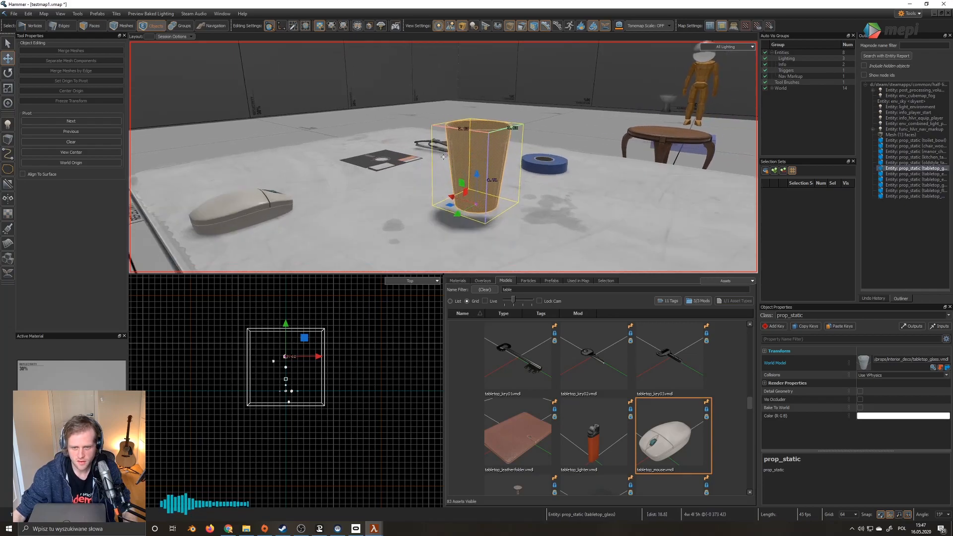
pyautogui.press('d')
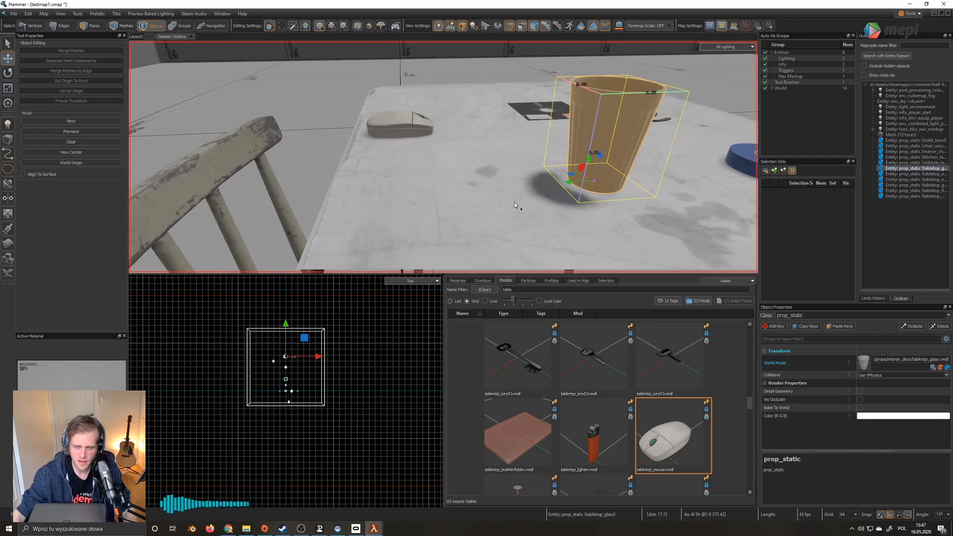
pyautogui.press('z')
pyautogui.press('s')
pyautogui.press('w')
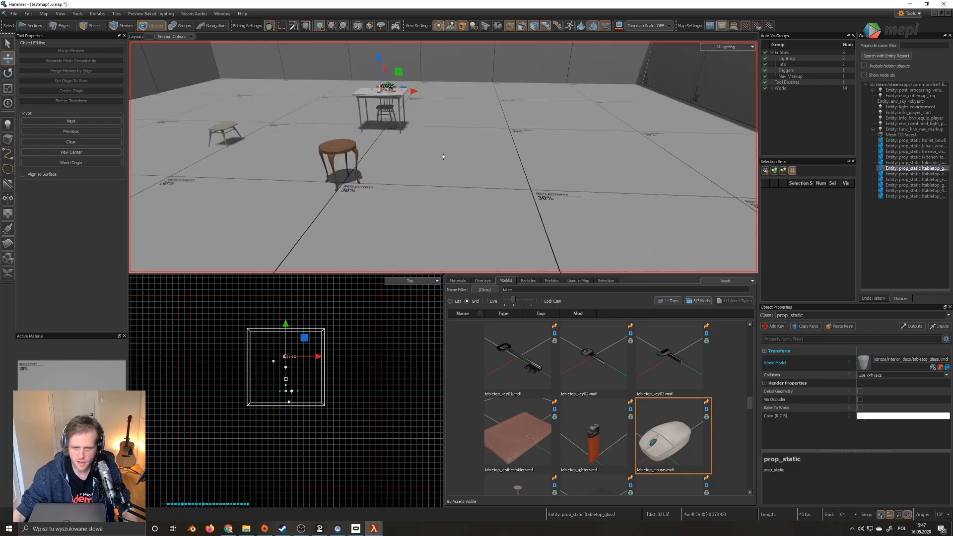
pyautogui.press('w')
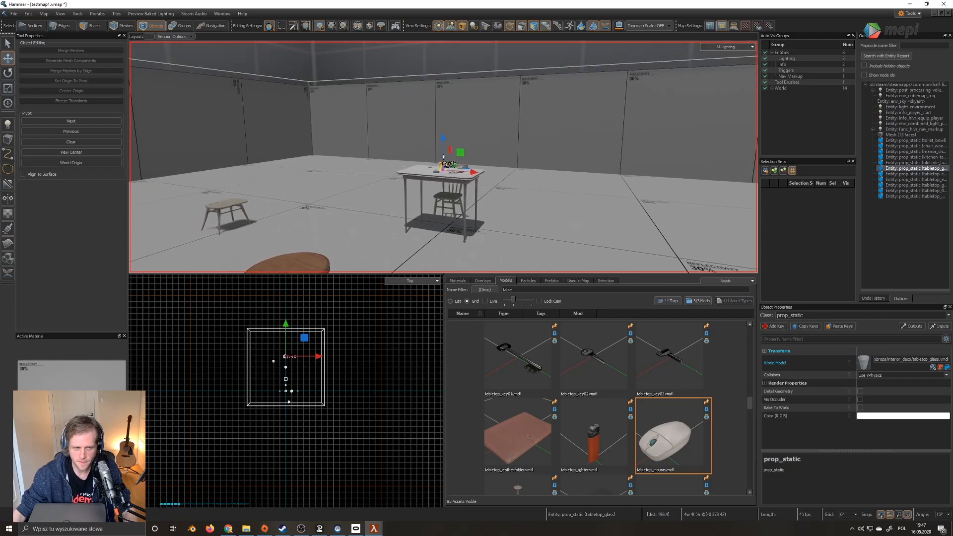
pyautogui.press('w')
pyautogui.press('s')
pyautogui.press('z')
# - Filter the models by "light", place light_spotlight01_lamp.vmdl on the floor near the table and stool, and raise it about 13 units
pyautogui.click(6, 130)
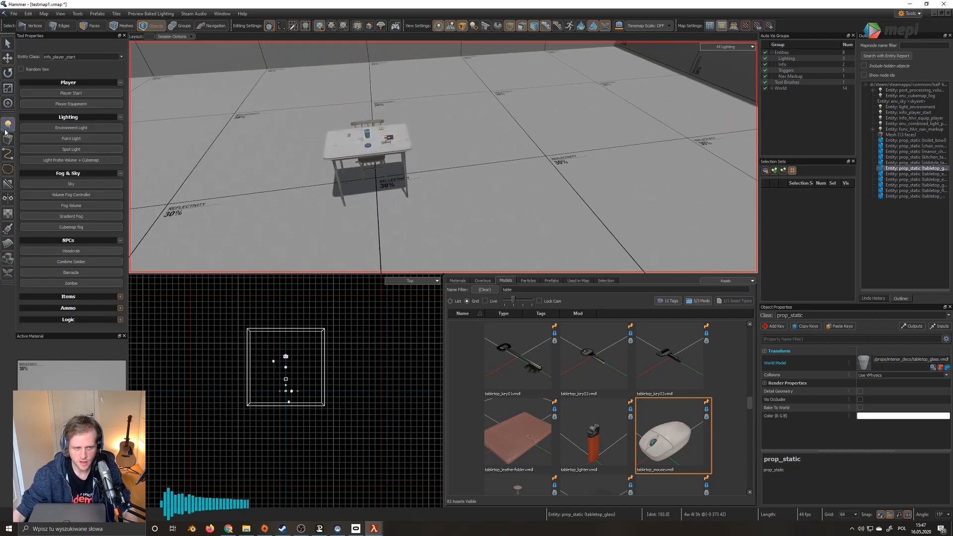
pyautogui.moveTo(351, 168); pyautogui.dragTo(279, 168, button='right')
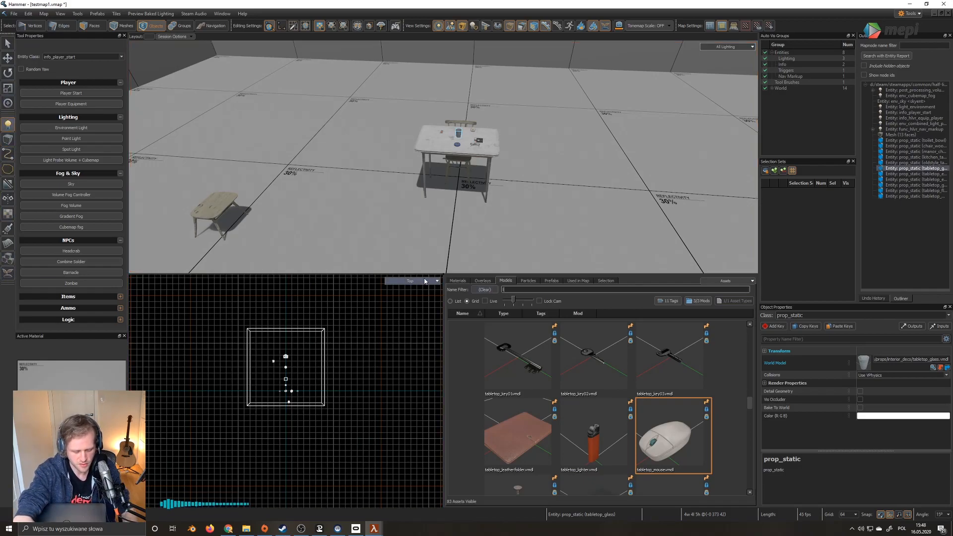
pyautogui.write('light')
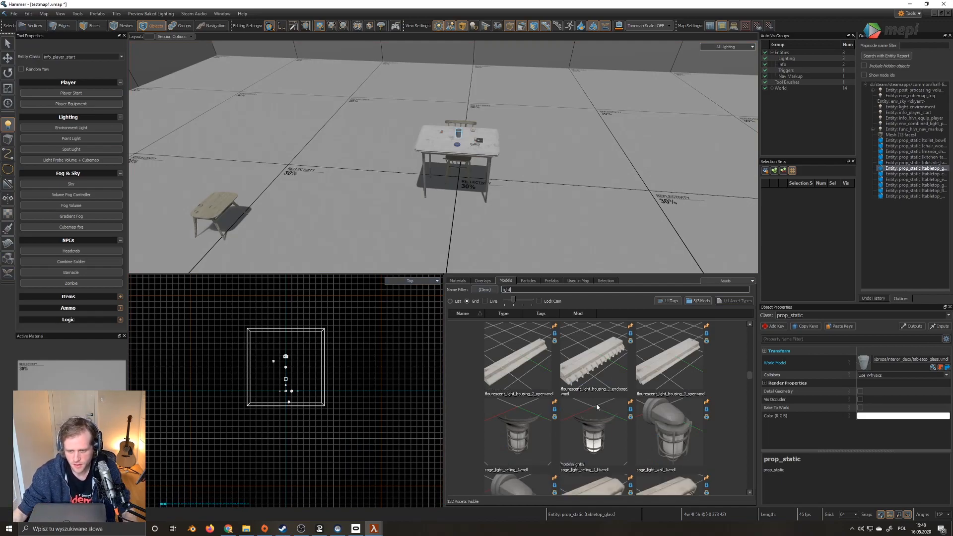
pyautogui.scroll(-4, 596, 387)
pyautogui.scroll(-10, 607, 380)
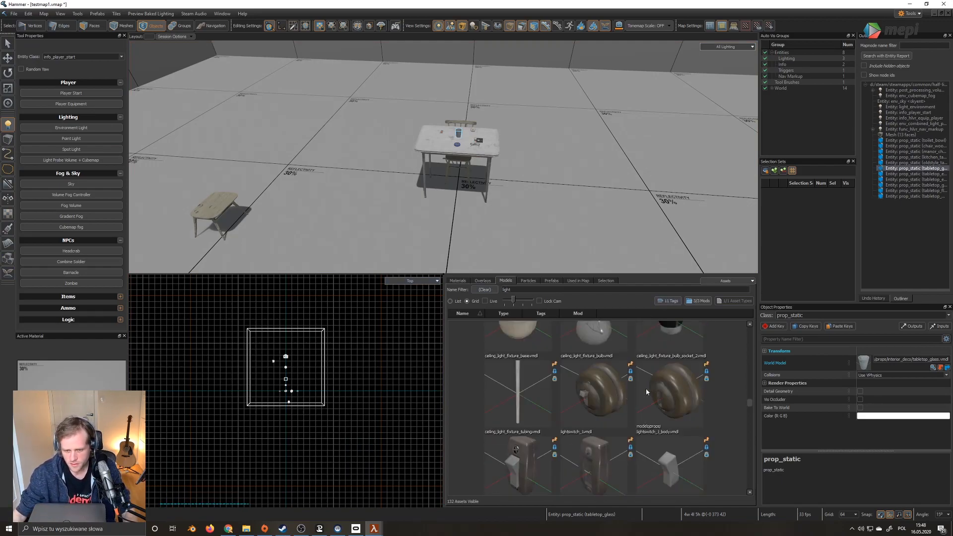
pyautogui.scroll(-8, 638, 428)
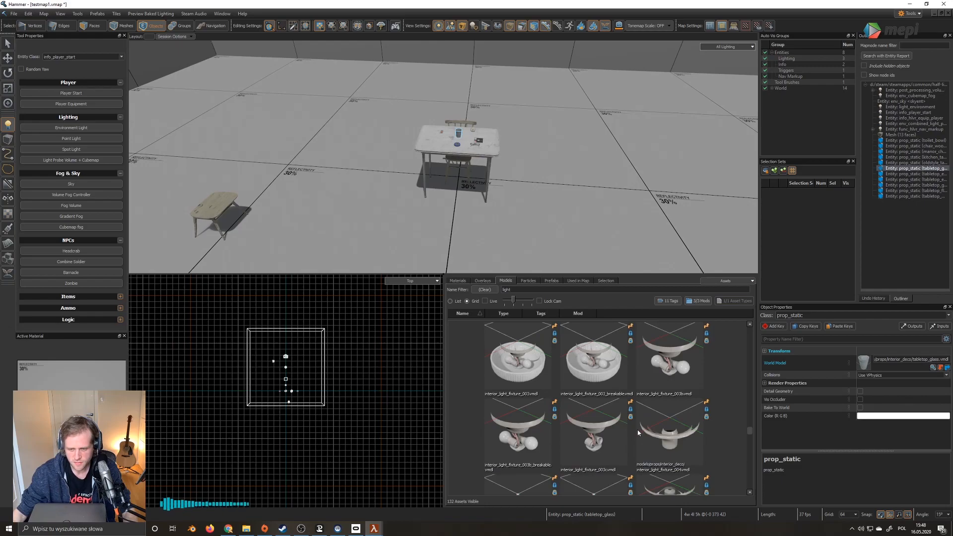
pyautogui.scroll(-8, 652, 441)
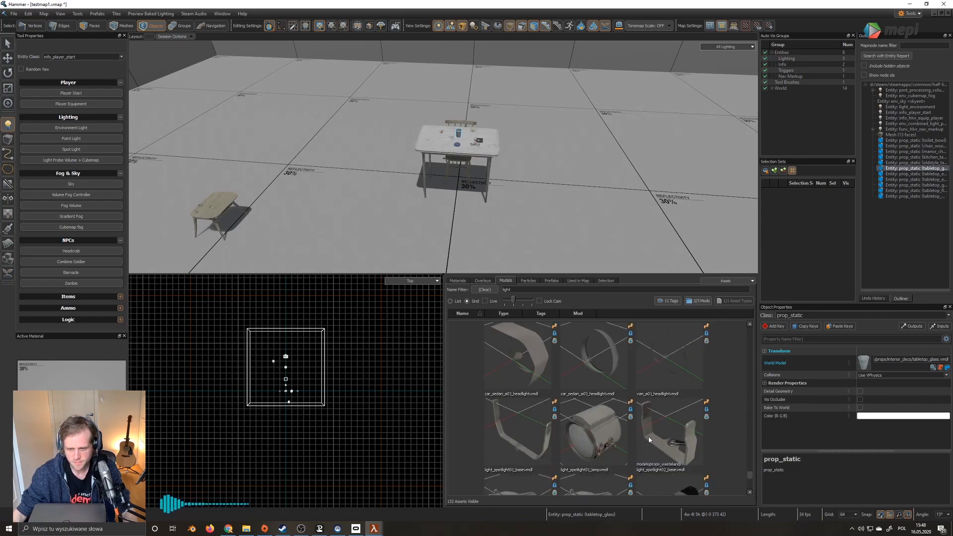
pyautogui.moveTo(601, 439); pyautogui.dragTo(247, 171)
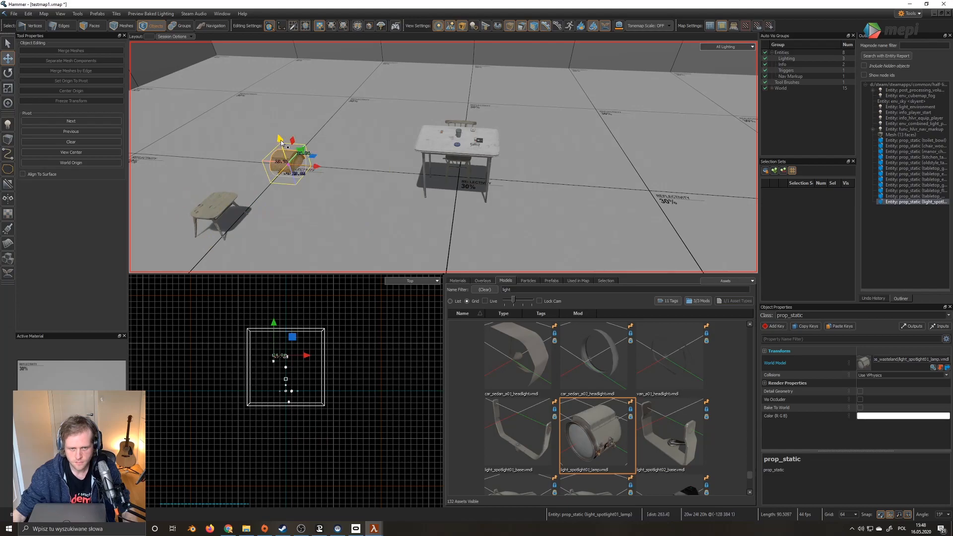
pyautogui.keyDown('ctrl'); pyautogui.moveTo(282, 141); pyautogui.dragTo(280, 153); pyautogui.keyUp('ctrl')
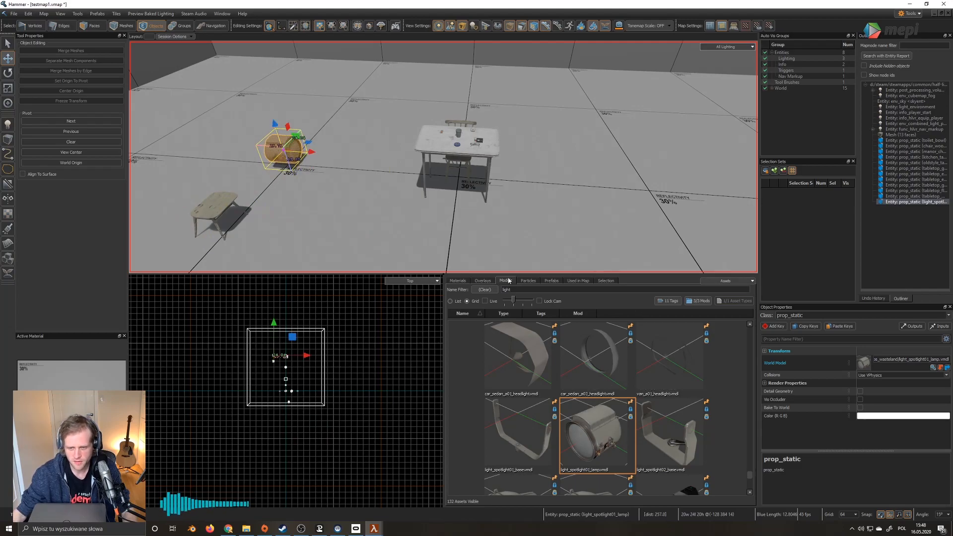
# - Browse the prefab and particle assets, looking through the flare, glow and ambient effects
pyautogui.click(548, 281)
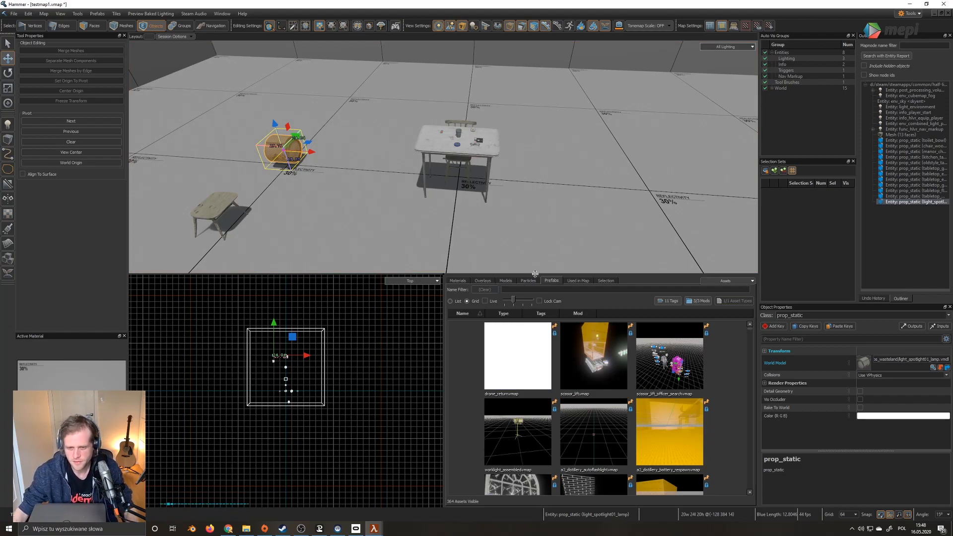
pyautogui.click(528, 281)
pyautogui.scroll(-10, 728, 347)
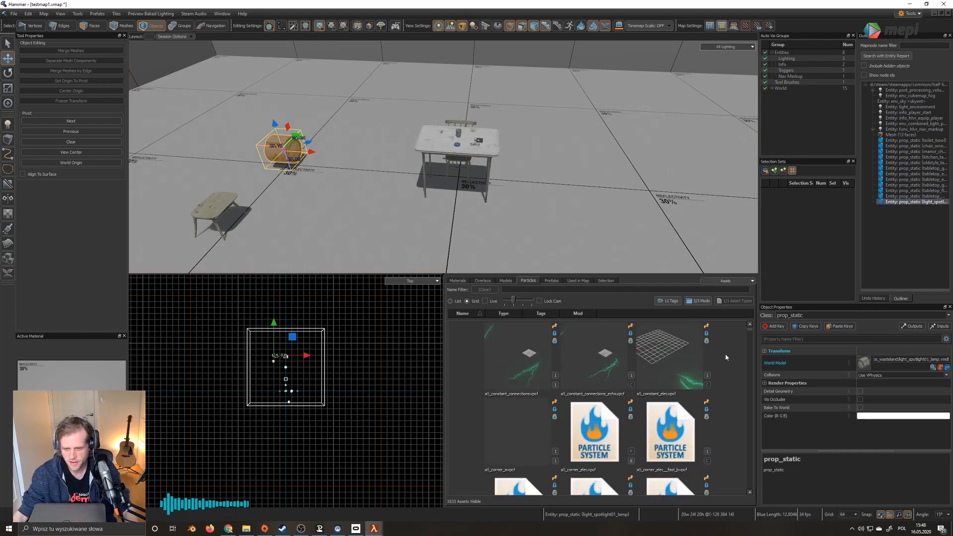
pyautogui.scroll(-15, 716, 371)
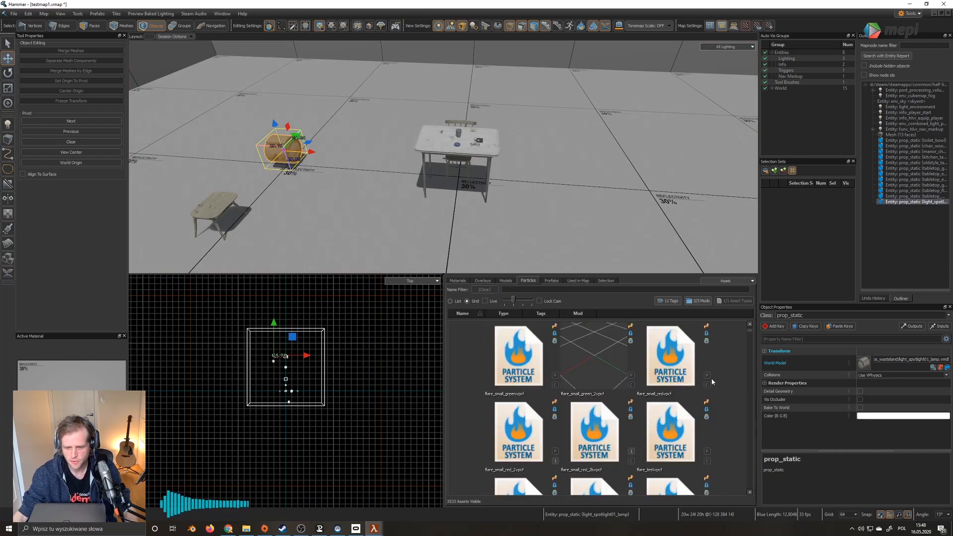
pyautogui.scroll(-15, 708, 403)
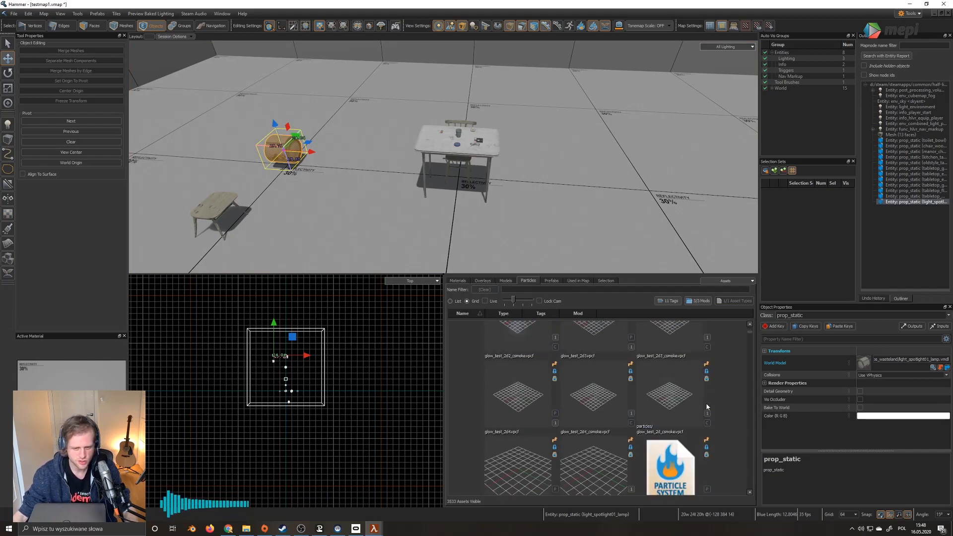
pyautogui.scroll(-2, 710, 414)
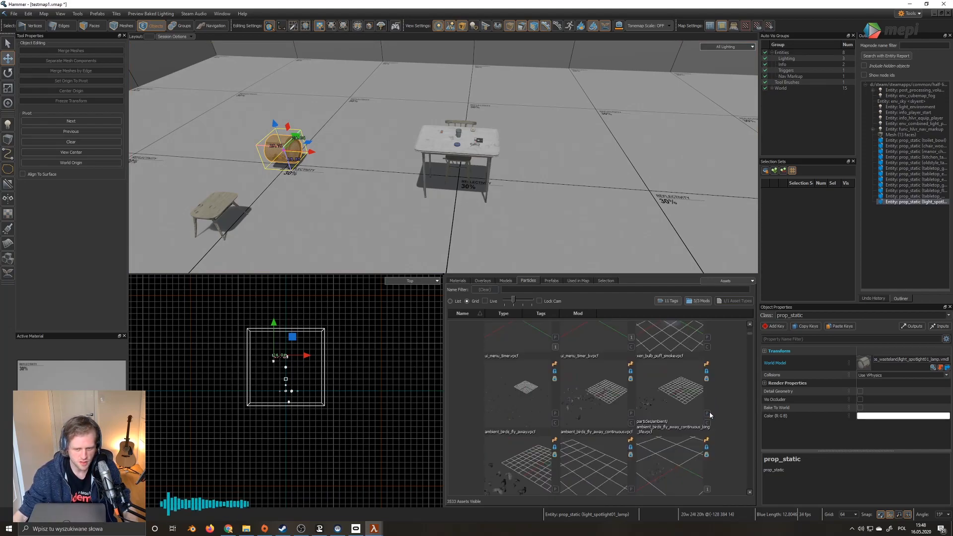
pyautogui.scroll(10, 687, 419)
pyautogui.scroll(-1, 747, 343)
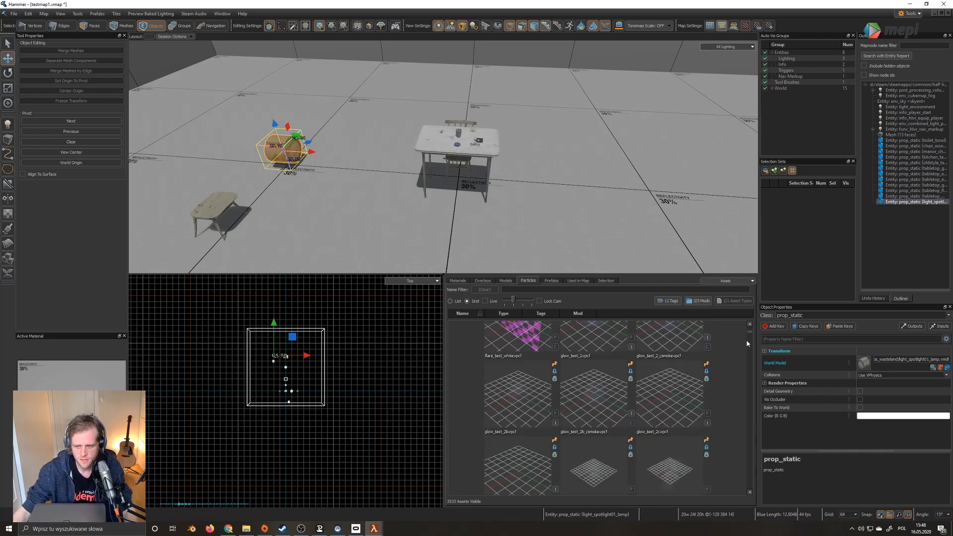
# - Try placing a reviver_zombie_fx particle effect on the floor between the spotlight and the table, and delete it
pyautogui.moveTo(750, 335); pyautogui.dragTo(751, 371)
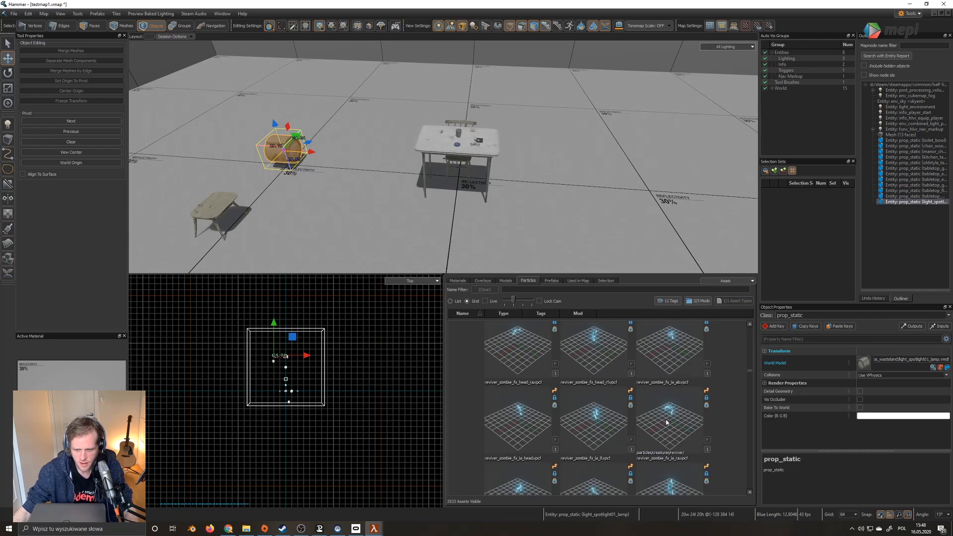
pyautogui.moveTo(667, 423); pyautogui.dragTo(375, 134)
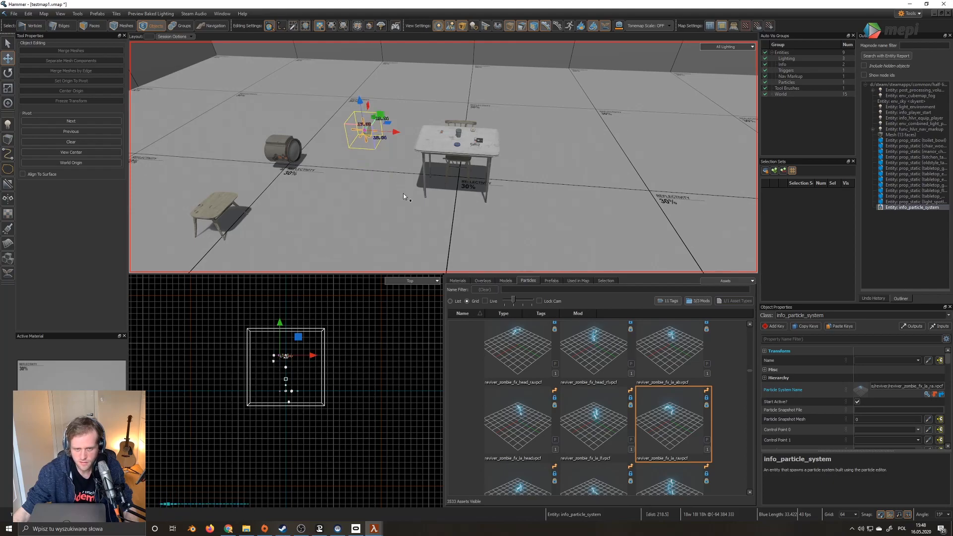
pyautogui.press('Delete')
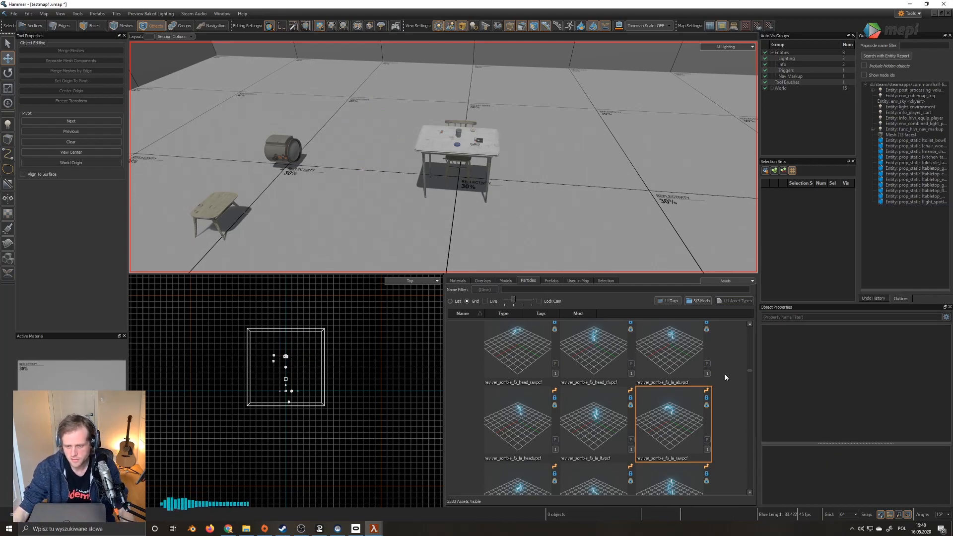
# - Look through the explosion particle effects, clear the model name filter and show the overlay assets
pyautogui.moveTo(749, 372); pyautogui.dragTo(742, 393)
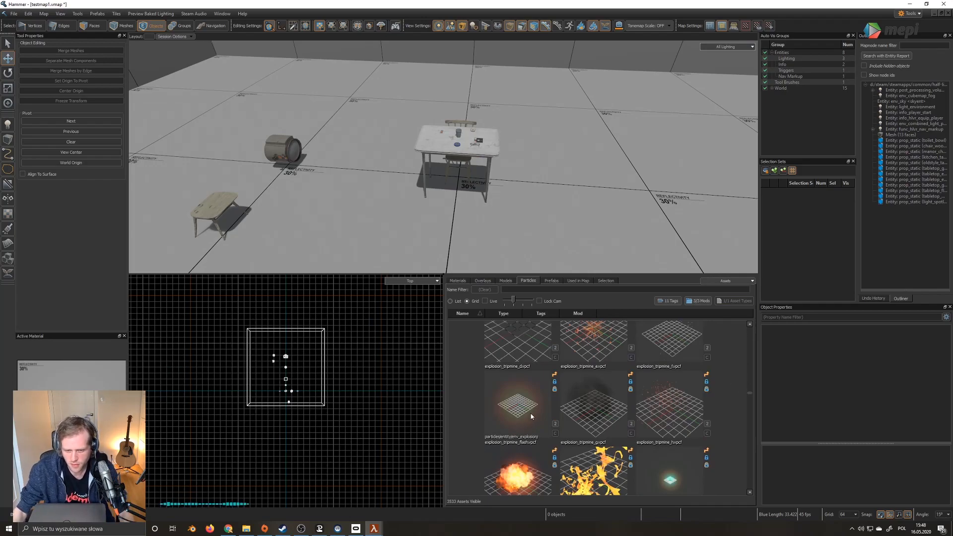
pyautogui.scroll(-5, 532, 416)
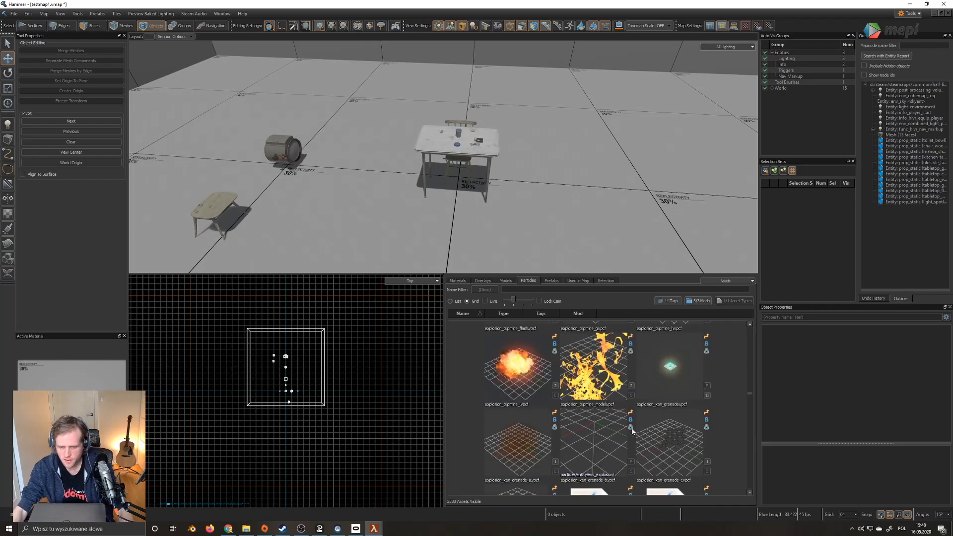
pyautogui.click(506, 281)
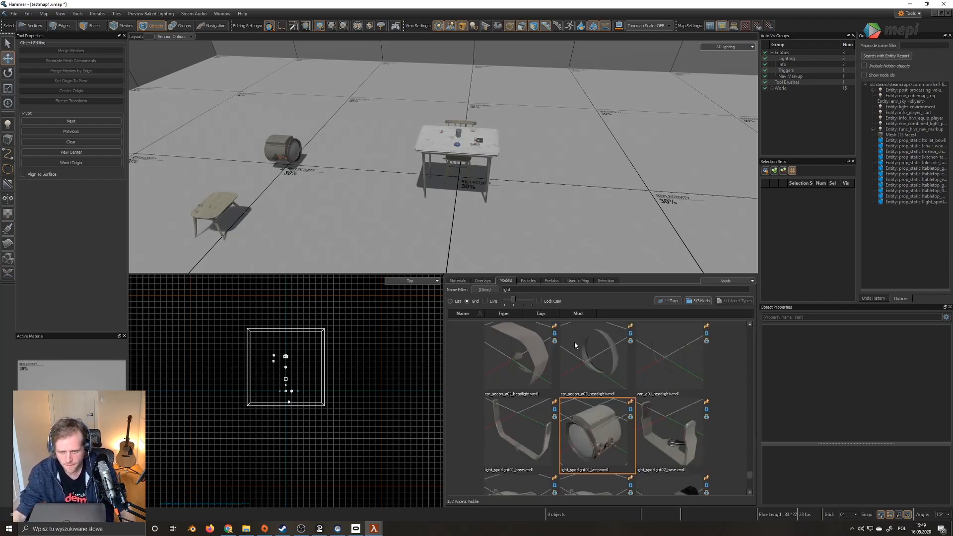
pyautogui.click(487, 290)
pyautogui.click(482, 280)
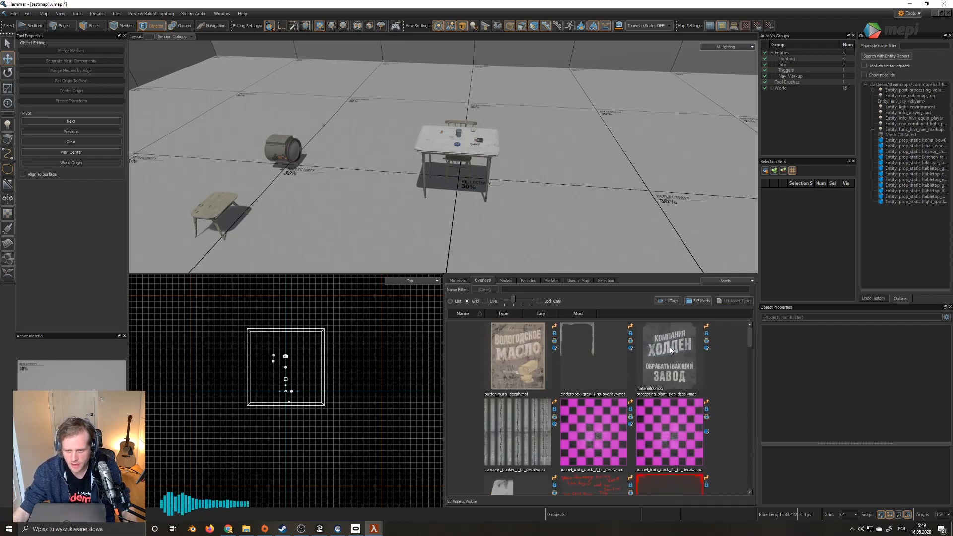
# - Try placing the processing_plant_sign_decal.vmat overlay on the floor and scaling it down, and undo both changes
pyautogui.press('z')
pyautogui.press('w')
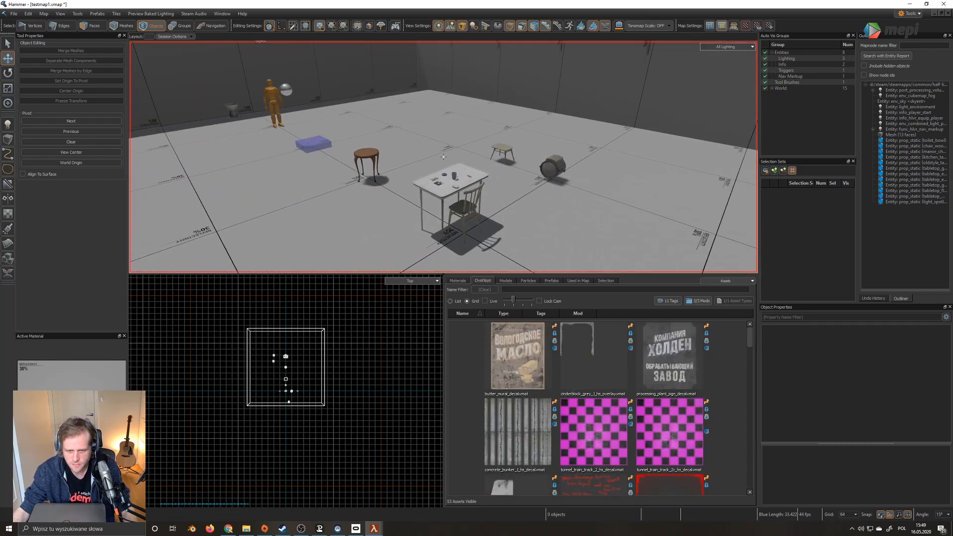
pyautogui.press('s')
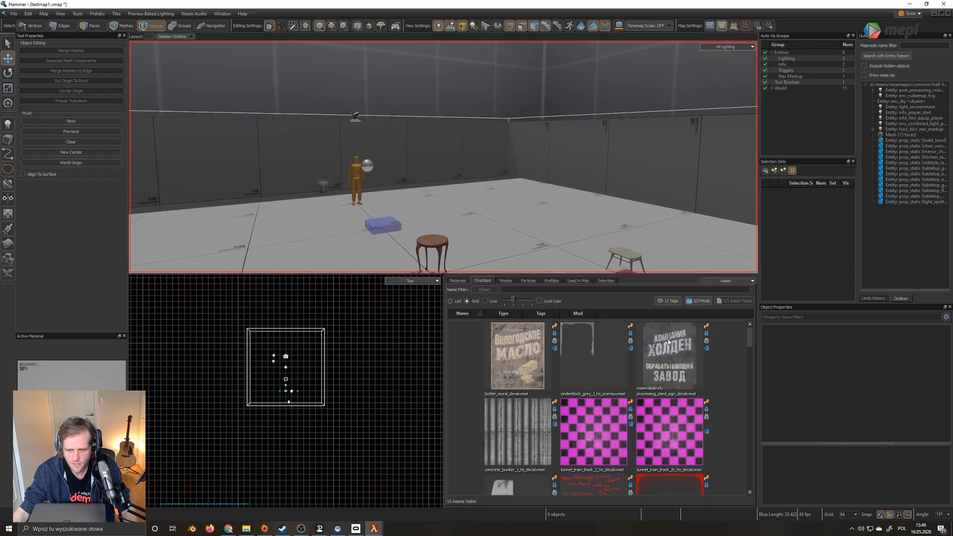
pyautogui.moveTo(669, 341); pyautogui.dragTo(471, 222)
pyautogui.press('r')
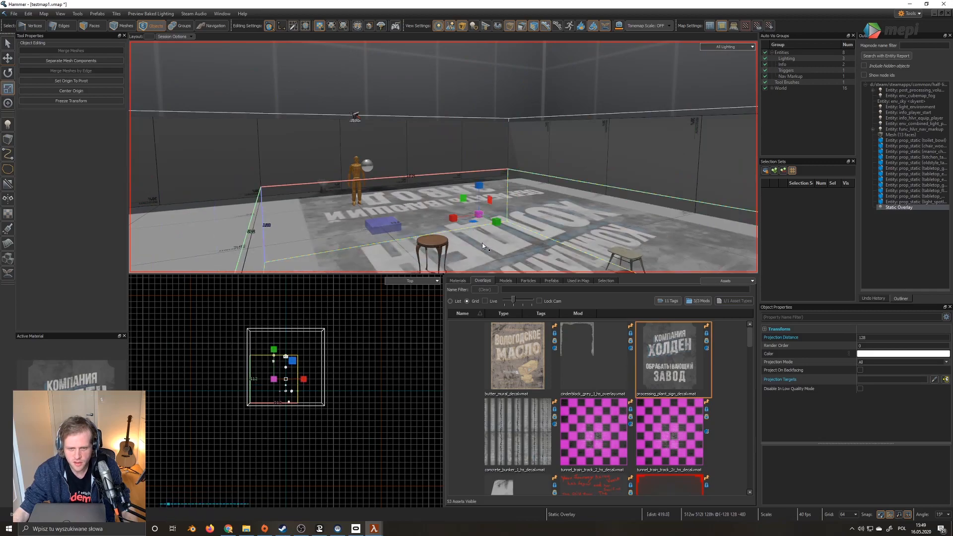
pyautogui.moveTo(478, 217); pyautogui.dragTo(442, 224)
pyautogui.moveTo(442, 223); pyautogui.dragTo(443, 157, button='right')
pyautogui.hotkey('ctrl', 'z')
pyautogui.hotkey('ctrl', 'z')
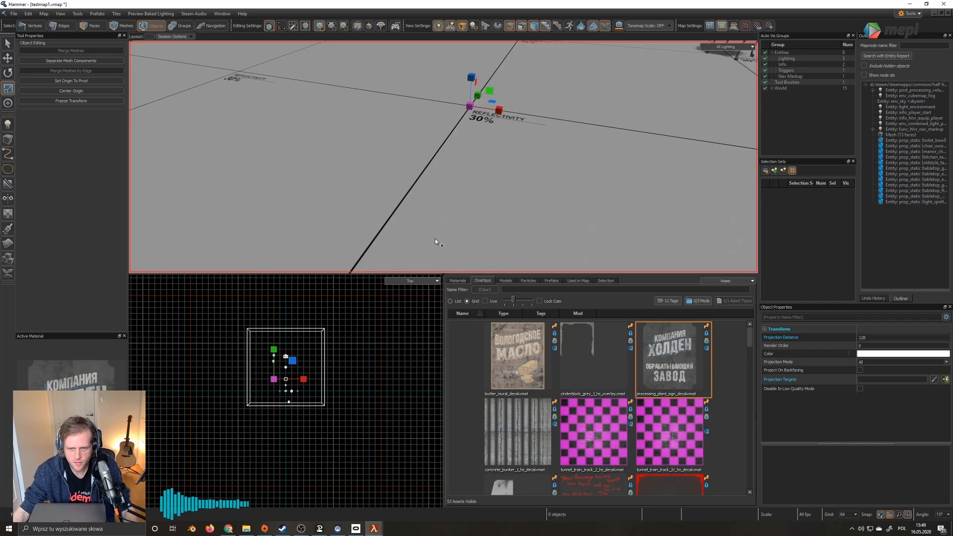
# - Look through the overlays and place graffiti012_decal.vmat on a bare wall of the room
pyautogui.moveTo(439, 243); pyautogui.dragTo(443, 157, button='right')
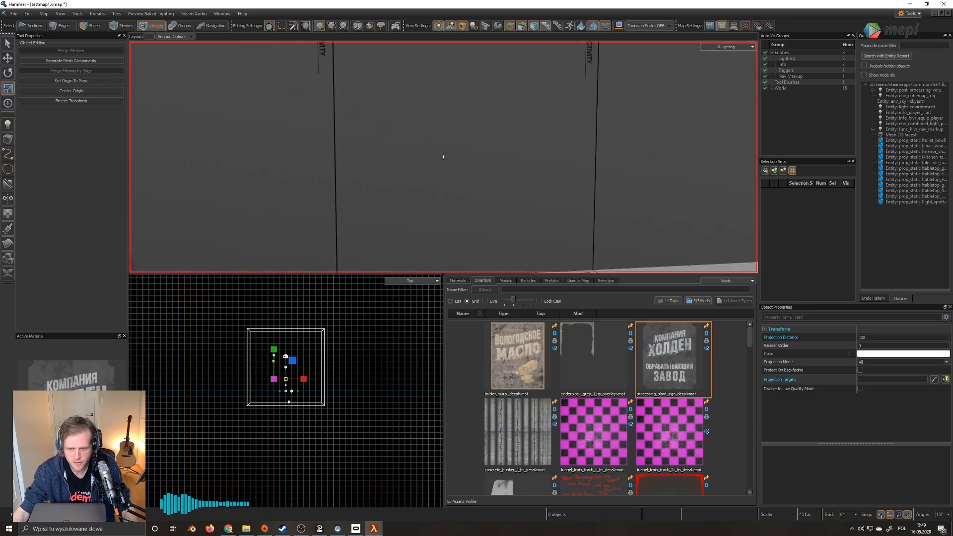
pyautogui.scroll(-5, 528, 365)
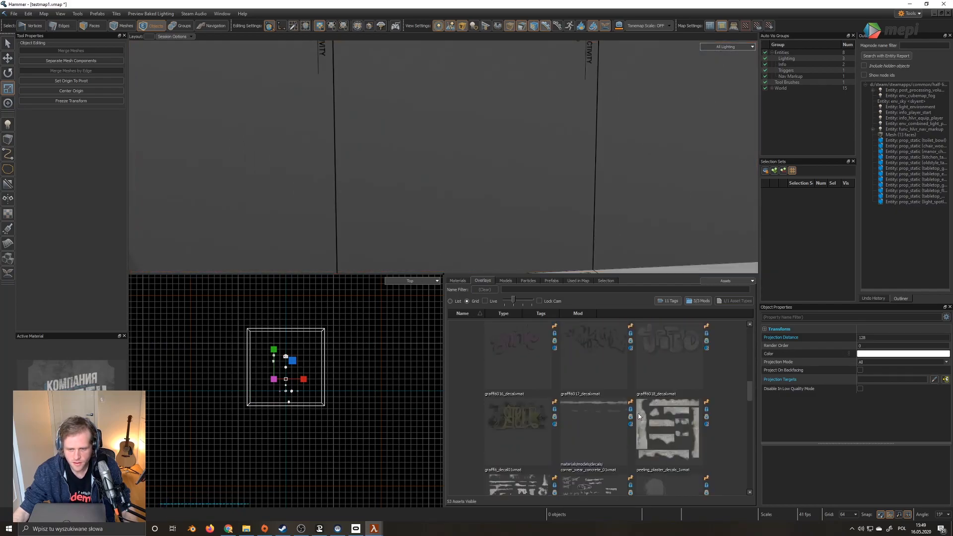
pyautogui.scroll(-3, 677, 427)
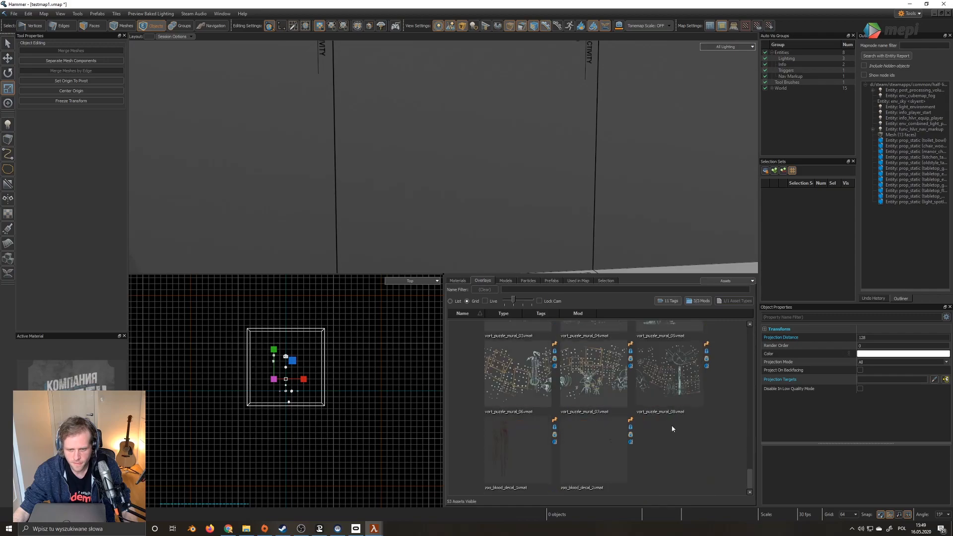
pyautogui.scroll(10, 670, 427)
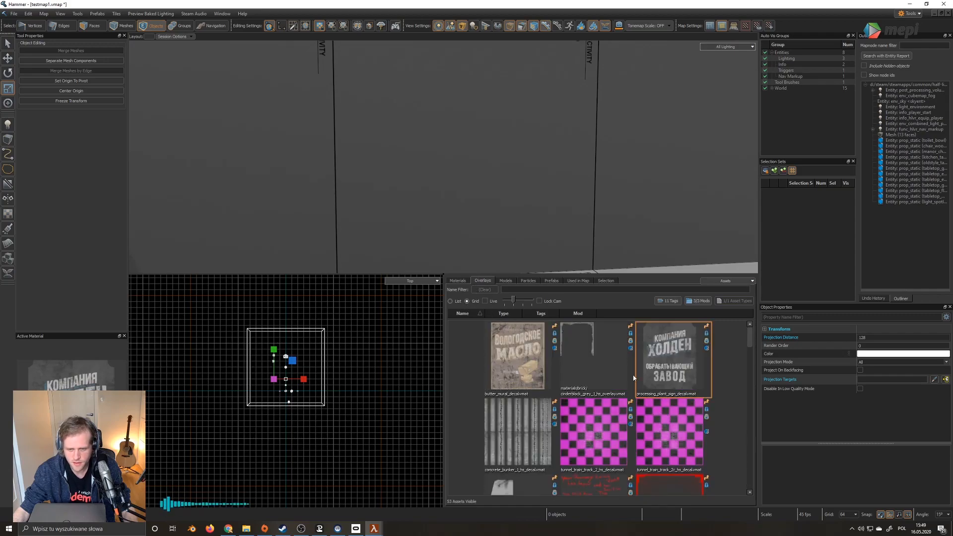
pyautogui.scroll(-3, 650, 400)
pyautogui.moveTo(676, 435); pyautogui.dragTo(454, 170)
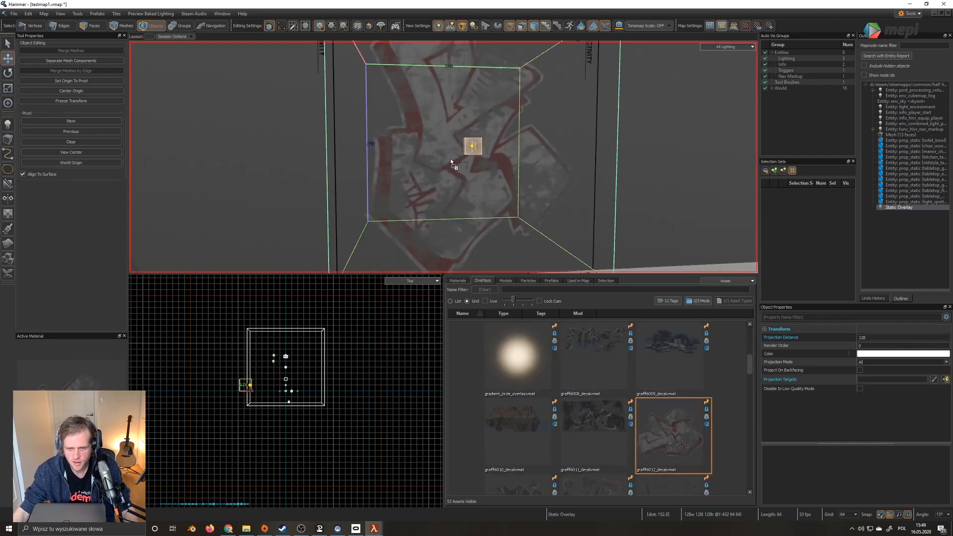
# - Scale the graffiti overlay down evenly in the plane of the wall to about 77 by 77 units
pyautogui.moveTo(480, 196); pyautogui.dragTo(443, 157, button='right')
pyautogui.press('s')
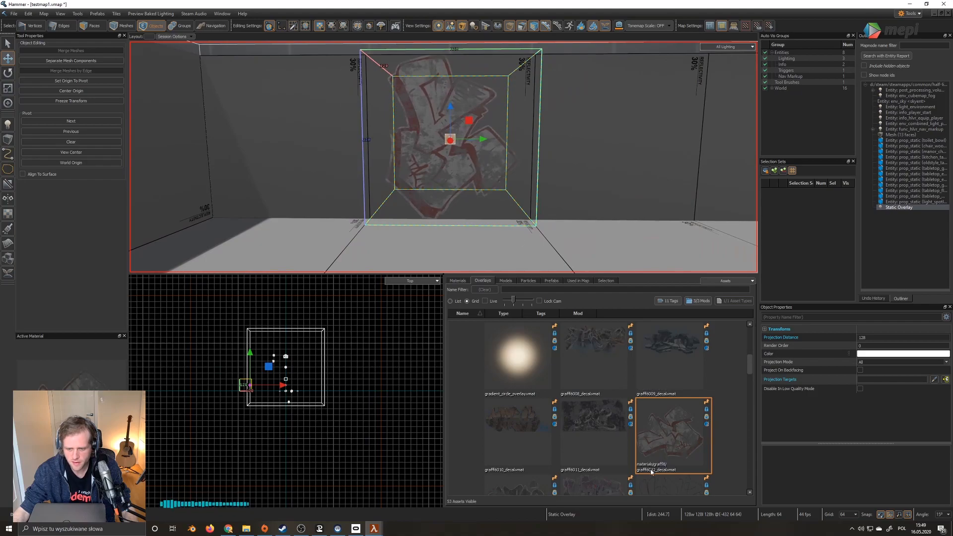
pyautogui.scroll(2, 462, 139)
pyautogui.press('r')
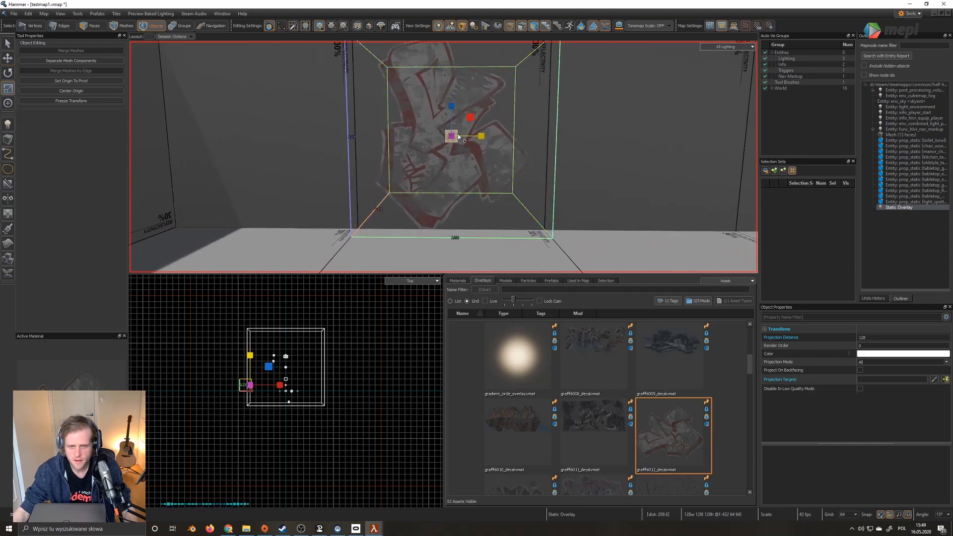
pyautogui.press('a')
pyautogui.moveTo(444, 157); pyautogui.dragTo(443, 157, button='right')
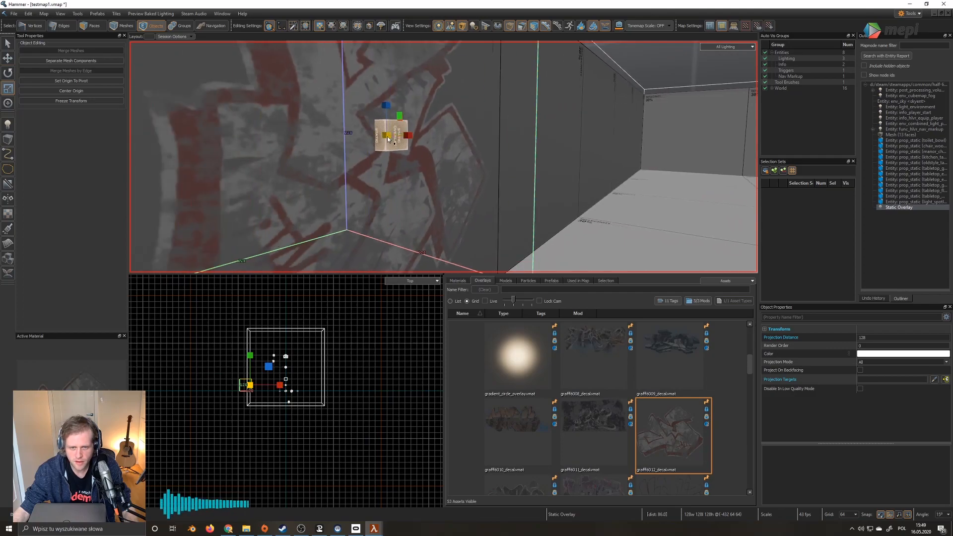
pyautogui.moveTo(389, 140)
pyautogui.mouseDown()
pyautogui.moveTo(364, 123)
pyautogui.moveTo(374, 132)
pyautogui.mouseUp()
pyautogui.moveTo(475, 157); pyautogui.dragTo(498, 194, button='right')
pyautogui.press('s')
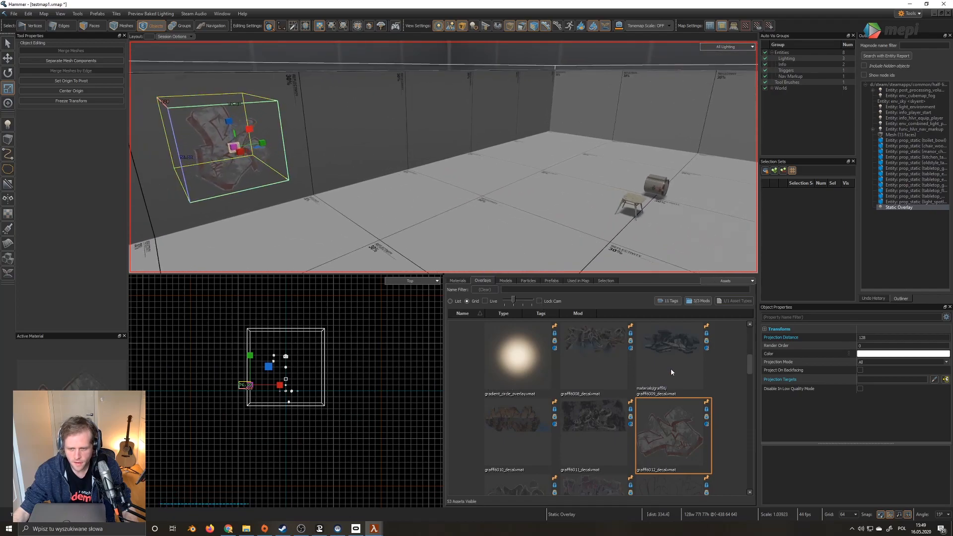
# - Place graffiti009_decal.vmat on the far wall, rotate it 90 degrees in the wall plane, and place graffiti011_decal.vmat beside it at the same orientation
pyautogui.moveTo(674, 369); pyautogui.dragTo(645, 114)
pyautogui.press('e')
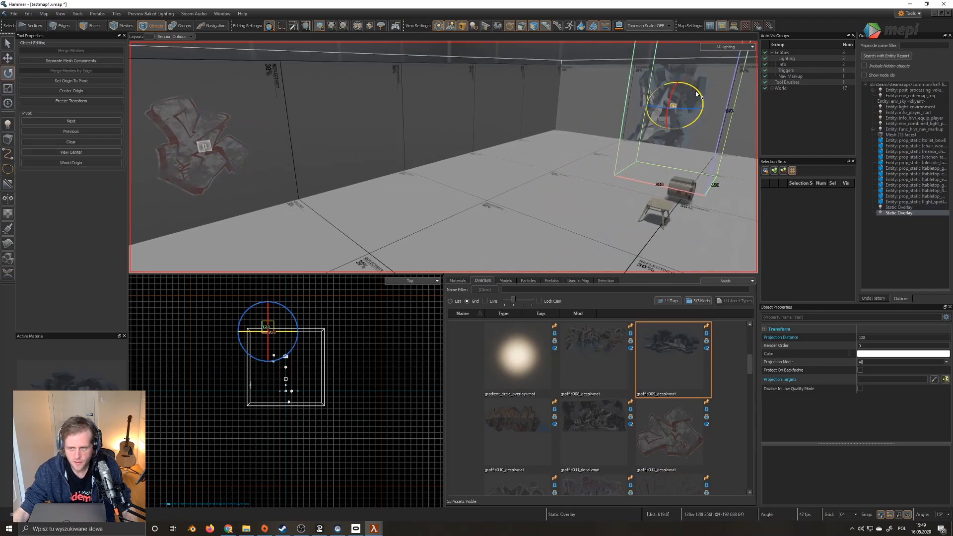
pyautogui.moveTo(565, 145); pyautogui.dragTo(443, 157, button='right')
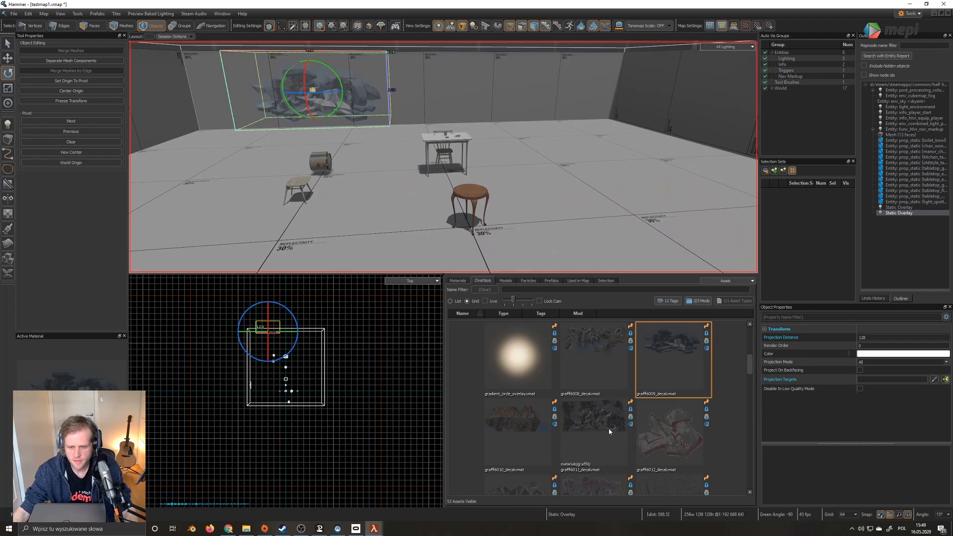
pyautogui.moveTo(610, 432); pyautogui.dragTo(491, 132)
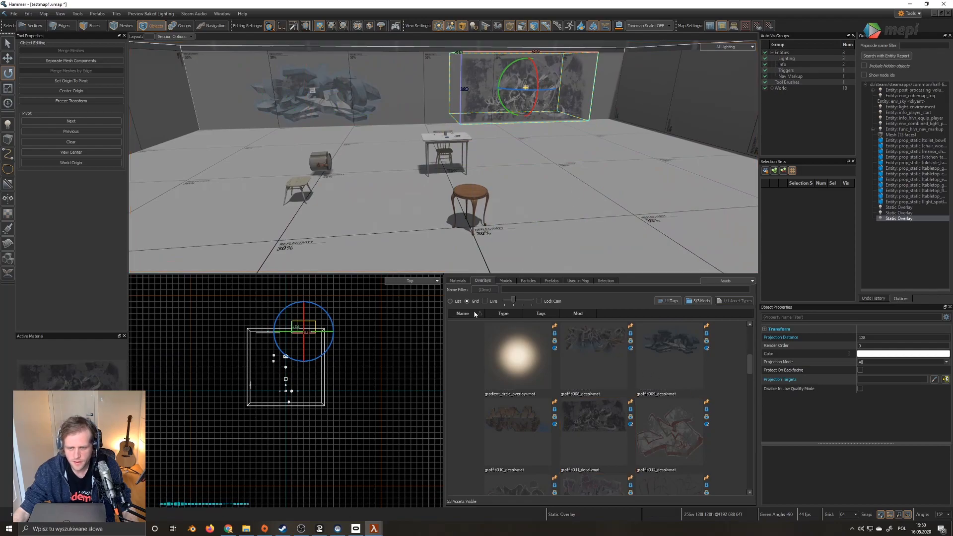
# - Duplicate the round wooden table twice on the floor, with one copy on each side of the original
pyautogui.click(475, 197)
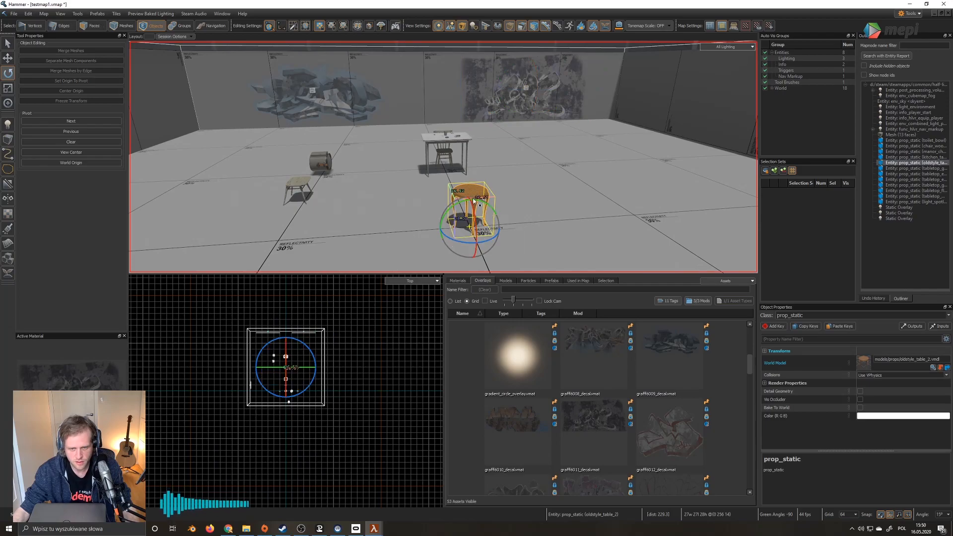
pyautogui.press('w')
pyautogui.press('e')
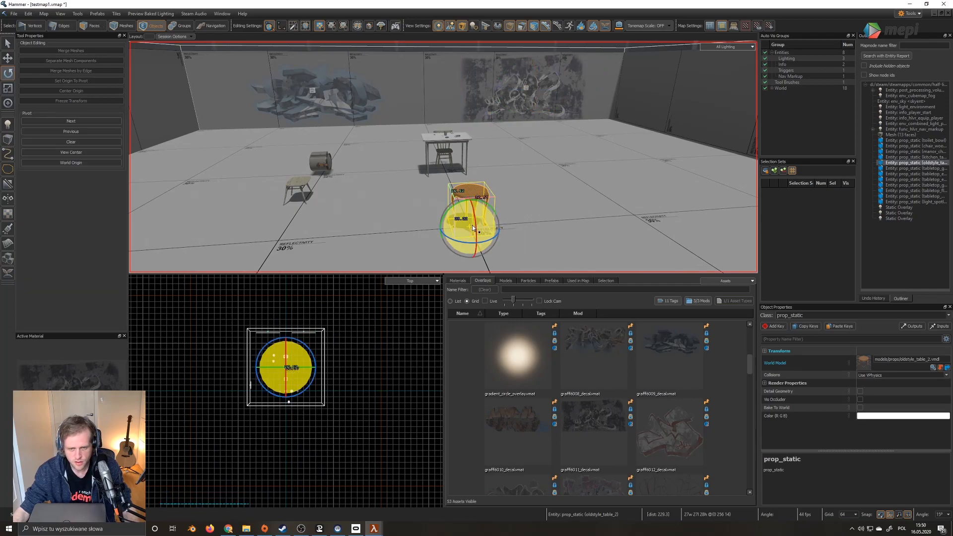
pyautogui.press('w')
pyautogui.moveTo(499, 225)
pyautogui.keyDown('shift'); pyautogui.mouseDown()
pyautogui.moveTo(516, 235)
pyautogui.moveTo(603, 228)
pyautogui.moveTo(348, 251)
pyautogui.moveTo(285, 272)
pyautogui.mouseUp(); pyautogui.keyUp('shift')
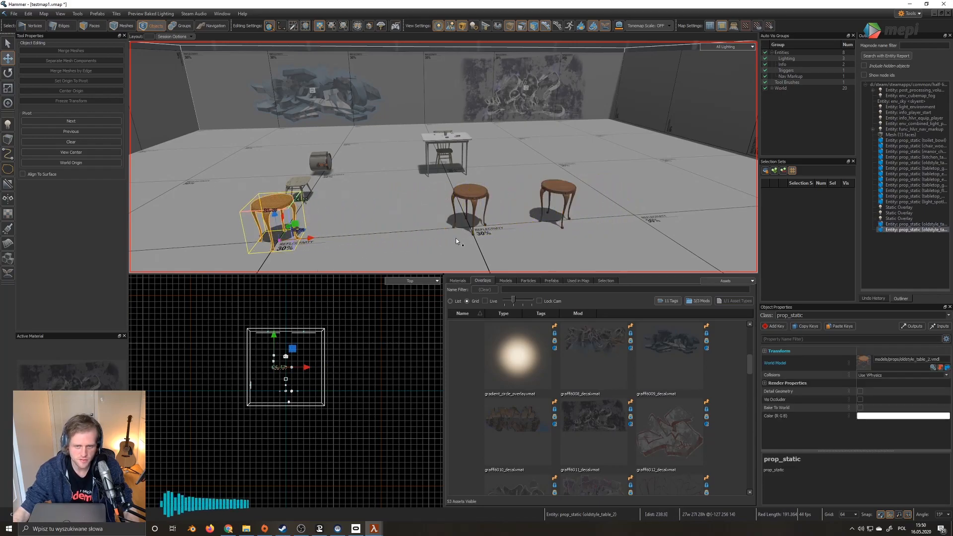
pyautogui.press('w')
pyautogui.moveTo(526, 183); pyautogui.dragTo(503, 187, button='right')
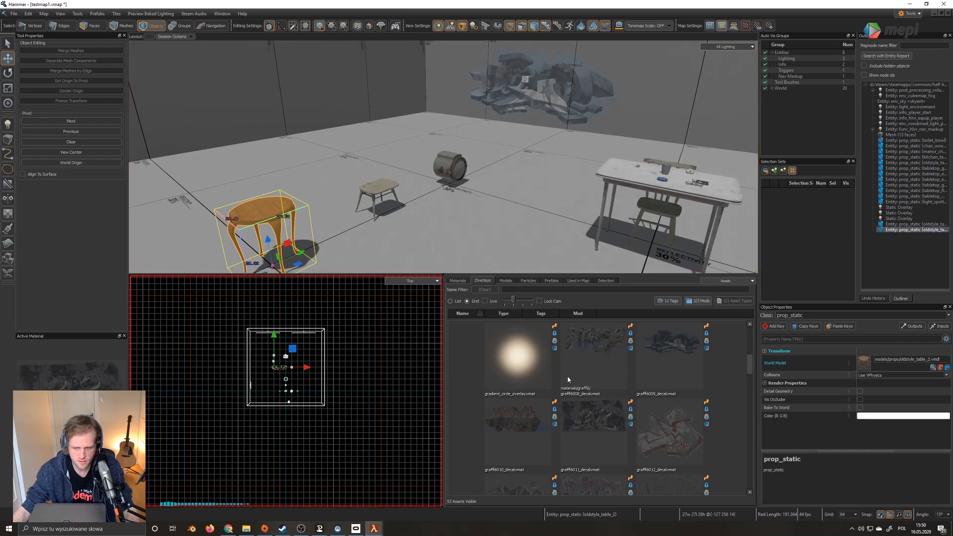
# - Look through the remaining overlays in both the grid and the list display
pyautogui.scroll(-5, 606, 382)
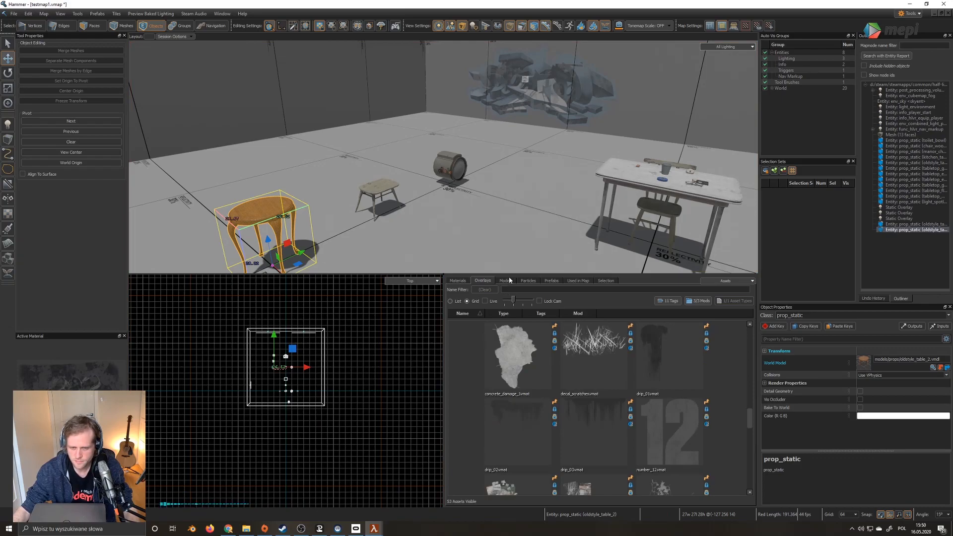
pyautogui.click(451, 302)
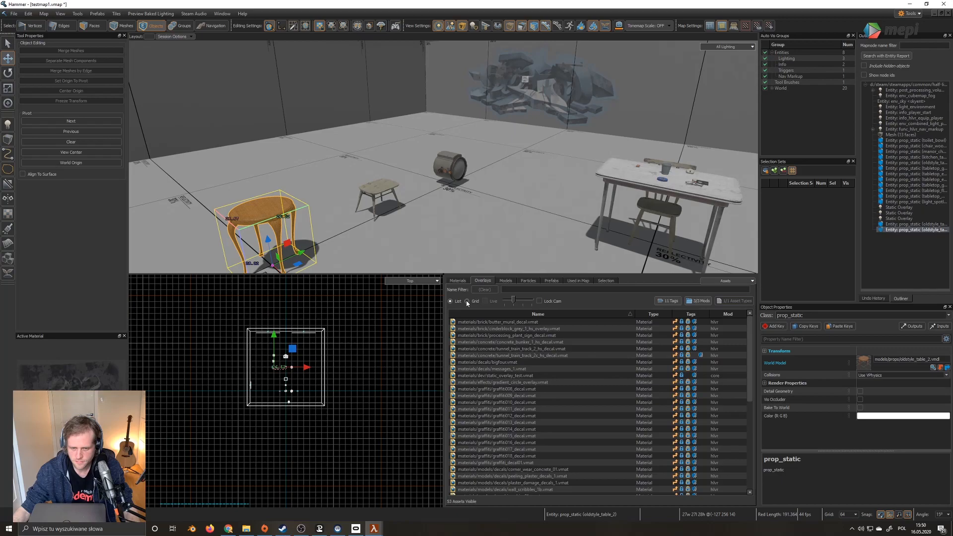
pyautogui.click(466, 302)
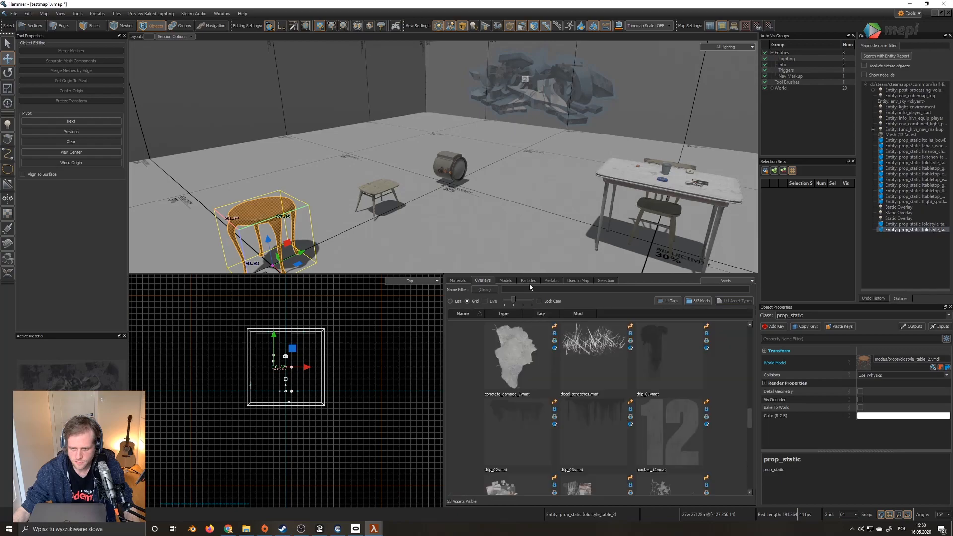
# - Show the model assets and filter them by the name "character"
pyautogui.click(506, 281)
pyautogui.scroll(10, 586, 422)
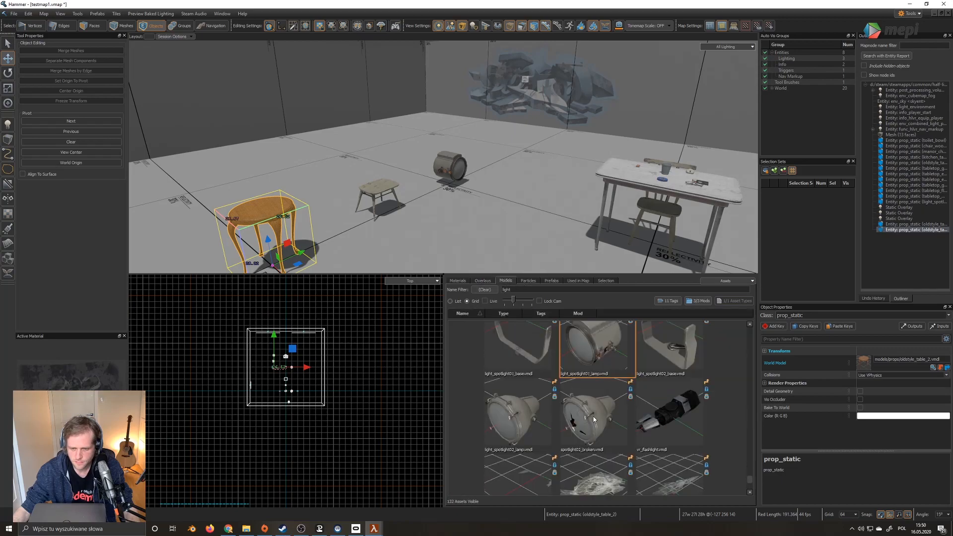
pyautogui.doubleClick(527, 291)
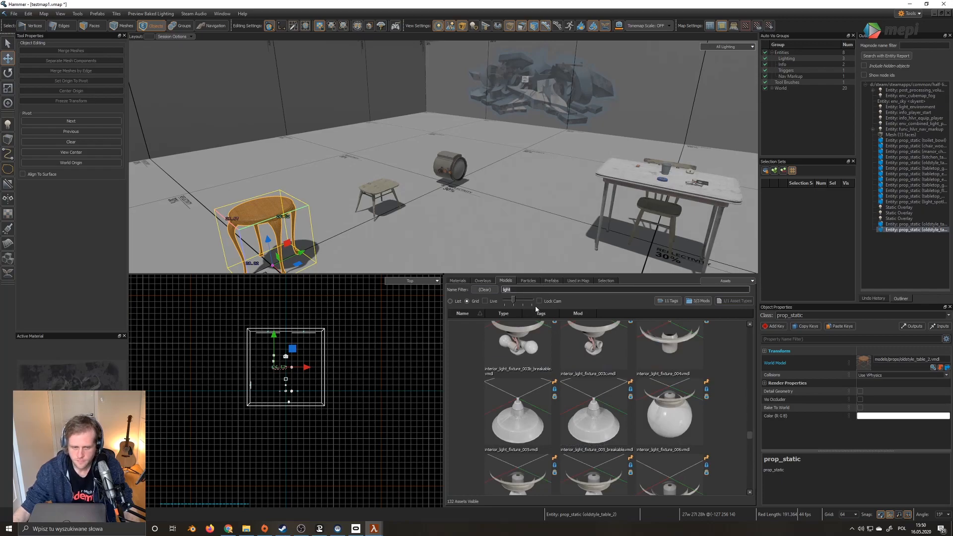
pyautogui.write('\\')
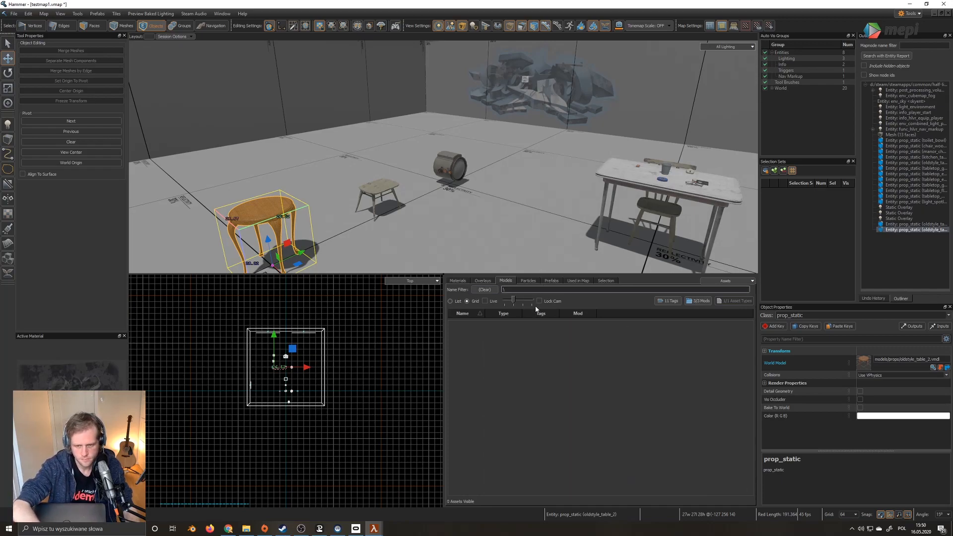
pyautogui.press('BackSpace')
pyautogui.write('ch')
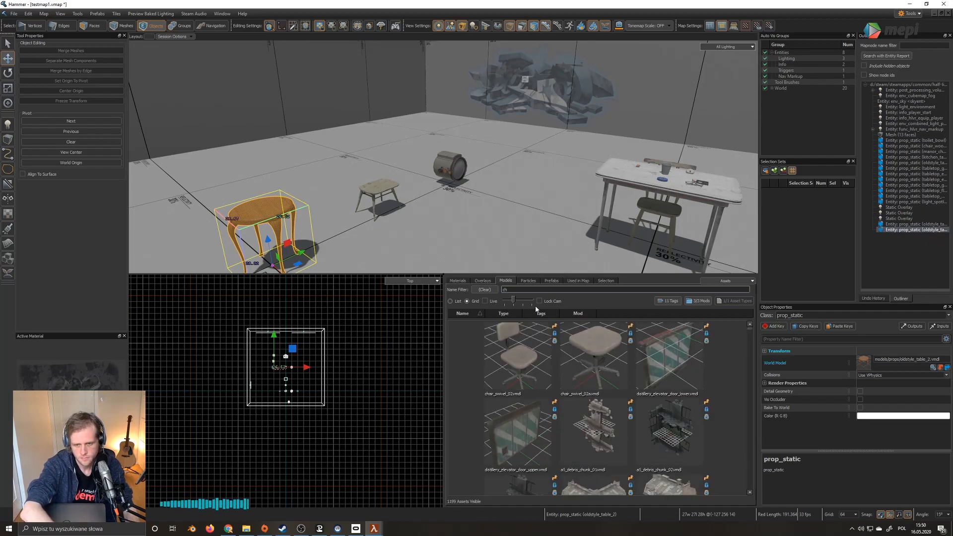
pyautogui.write('aracter')
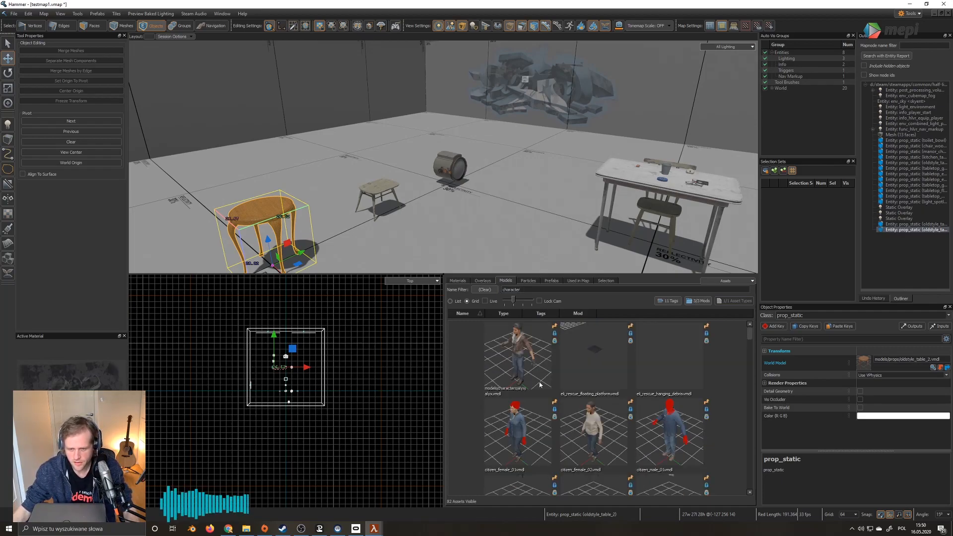
# - Place the alyx.vmdl character on the floor beside the white desk and rotate it 90 degrees about its vertical axis to face the room
pyautogui.scroll(-3, 626, 445)
pyautogui.scroll(-5, 641, 452)
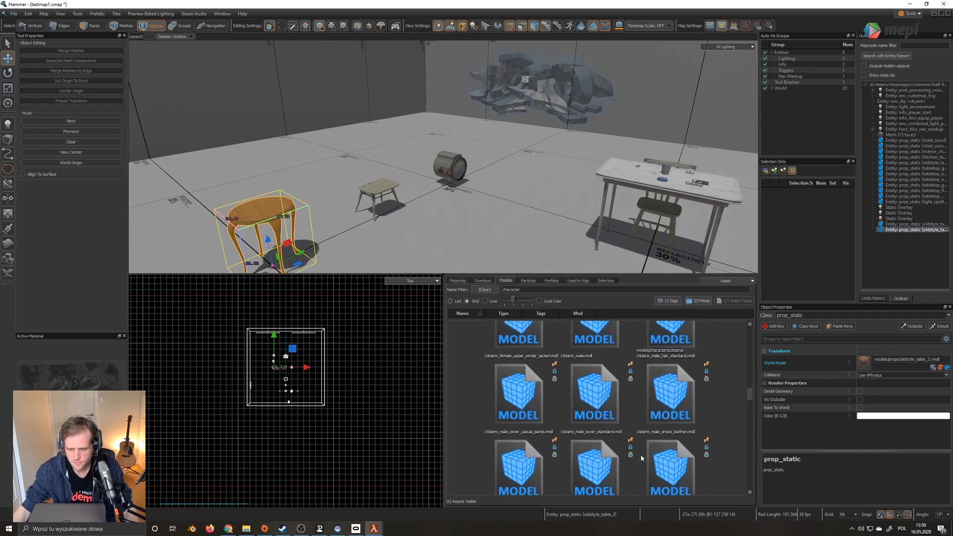
pyautogui.scroll(10, 641, 439)
pyautogui.moveTo(518, 362); pyautogui.dragTo(513, 362)
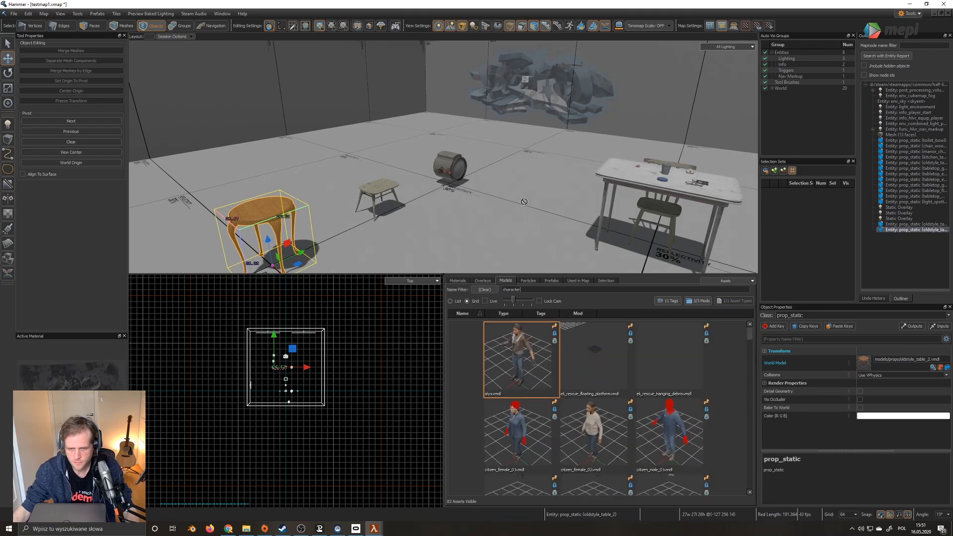
pyautogui.moveTo(524, 201)
pyautogui.mouseDown()
pyautogui.moveTo(546, 201)
pyautogui.moveTo(529, 208)
pyautogui.mouseUp()
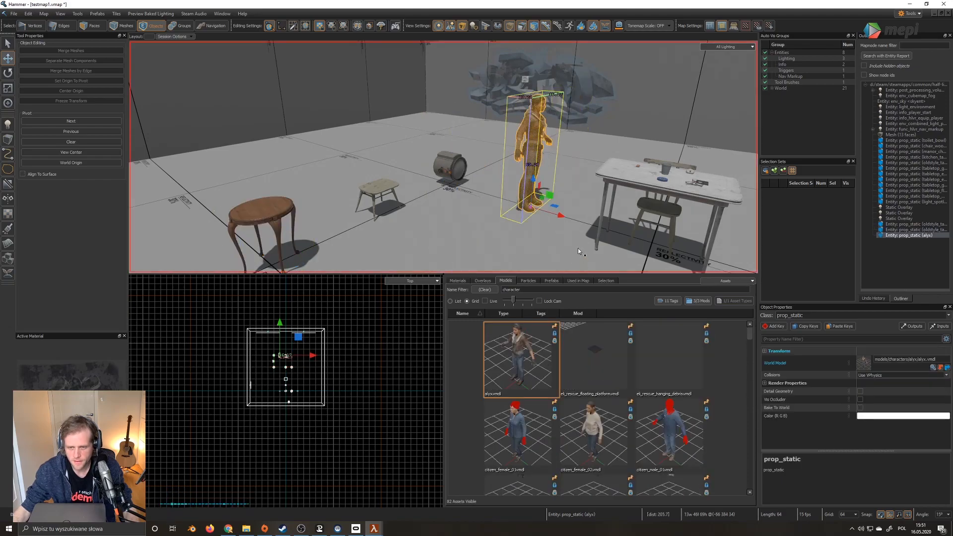
pyautogui.scroll(5, 553, 236)
pyautogui.press('e')
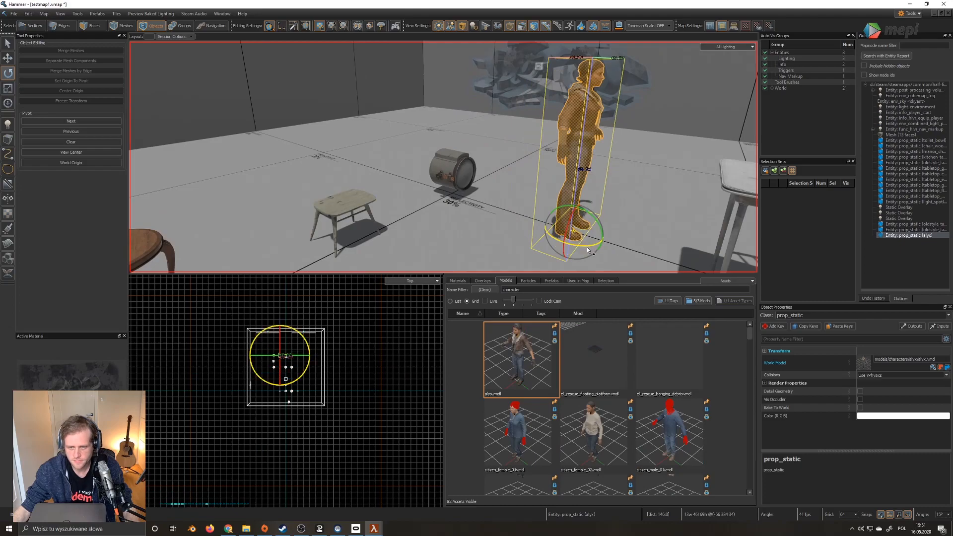
pyautogui.moveTo(584, 246); pyautogui.dragTo(462, 214)
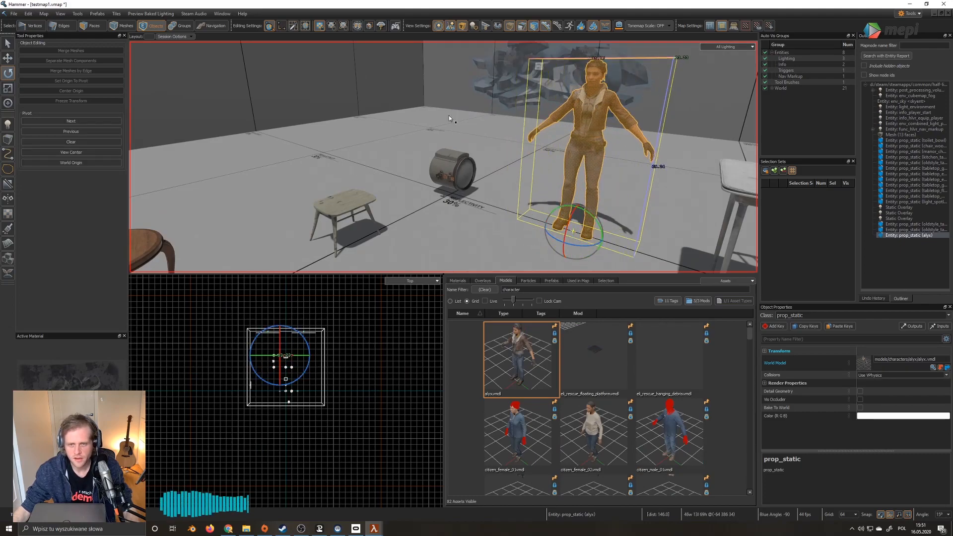
# - Delete the three round wooden tables, the spotlight lamp and the low manor chair from the floor
pyautogui.moveTo(448, 115); pyautogui.dragTo(444, 157, button='right')
pyautogui.press('s')
pyautogui.press('w')
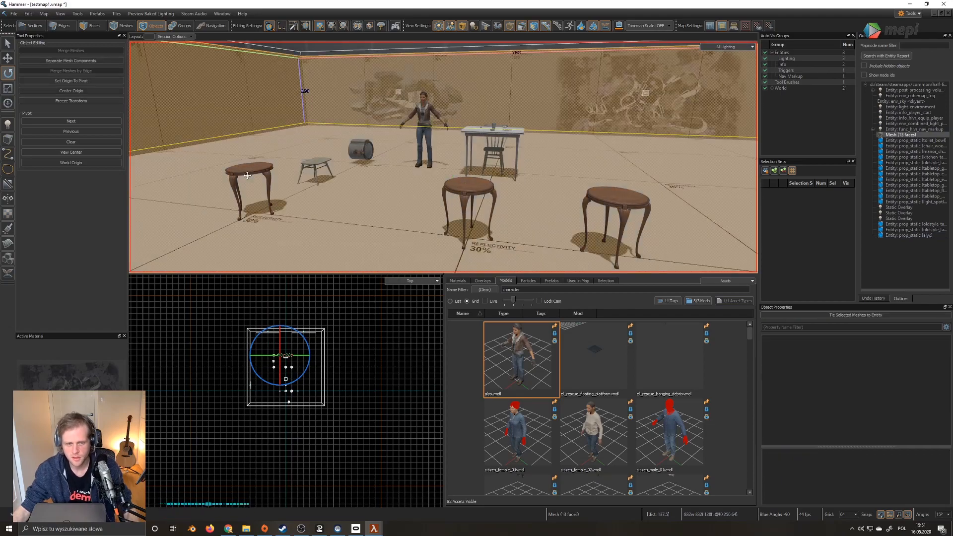
pyautogui.click(249, 169)
pyautogui.press('Delete')
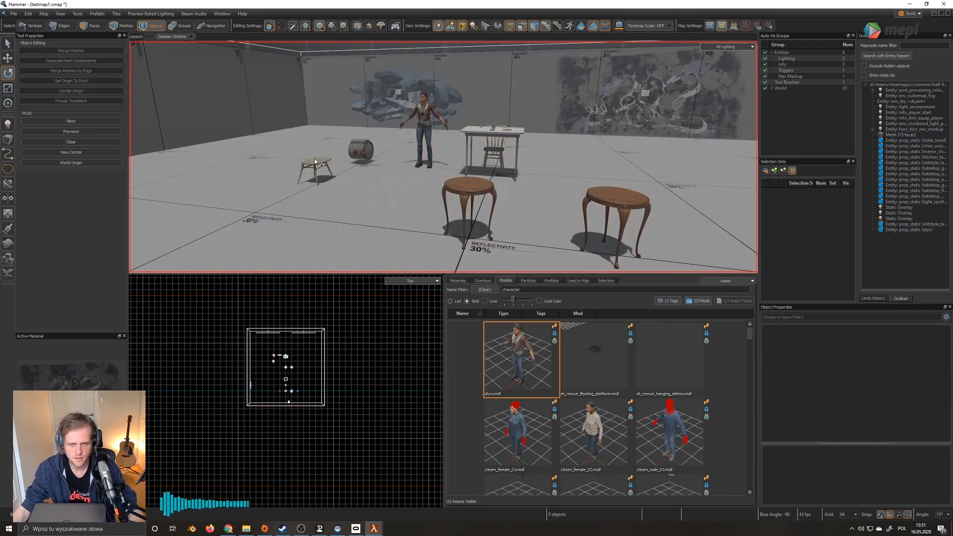
pyautogui.click(352, 151)
pyautogui.press('Delete')
pyautogui.click(313, 160)
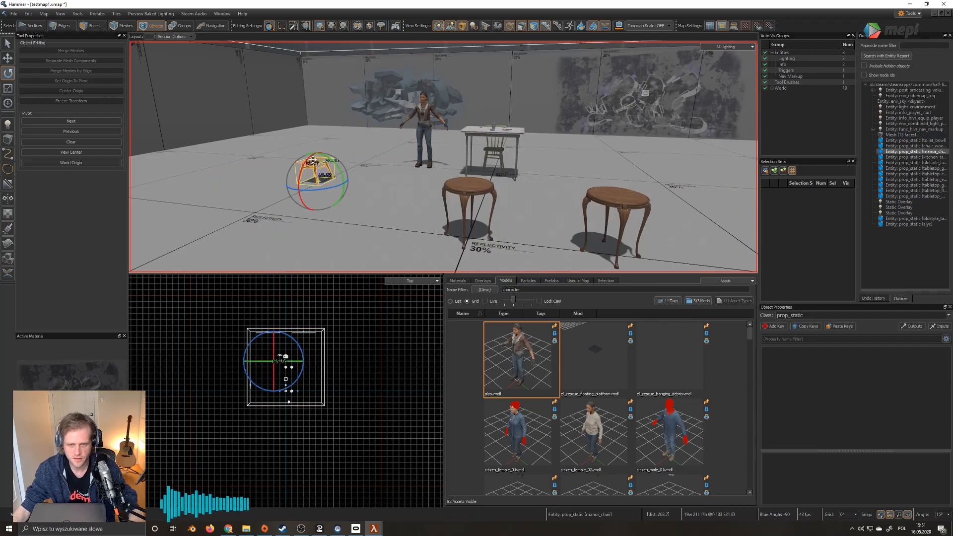
pyautogui.press('Delete')
pyautogui.click(597, 212)
pyautogui.press('Delete')
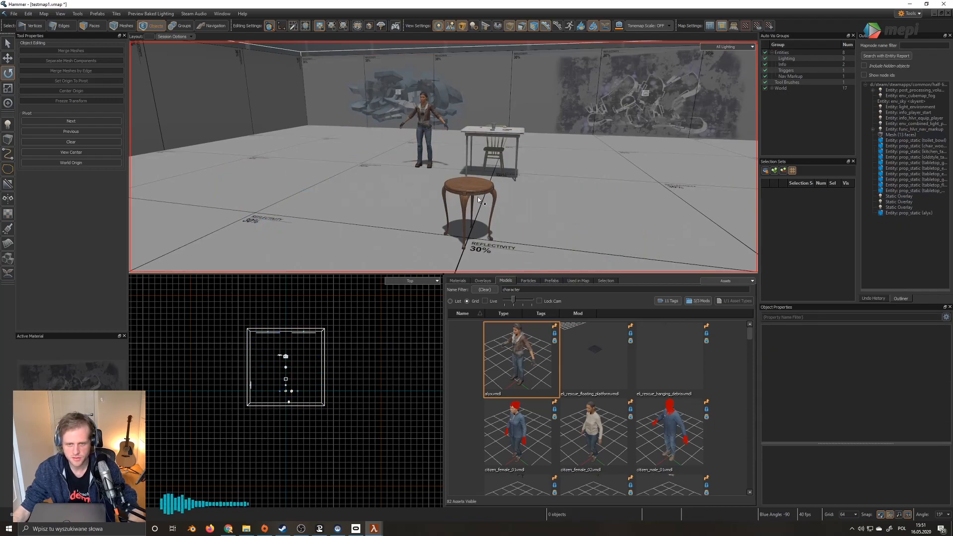
pyautogui.click(480, 201)
pyautogui.press('Delete')
# - Look over the room and the options of the physics simulation and block creation tools, and return to the Selection tool
pyautogui.moveTo(444, 167); pyautogui.dragTo(443, 157, button='right')
pyautogui.press('w')
pyautogui.press('s')
pyautogui.press('w')
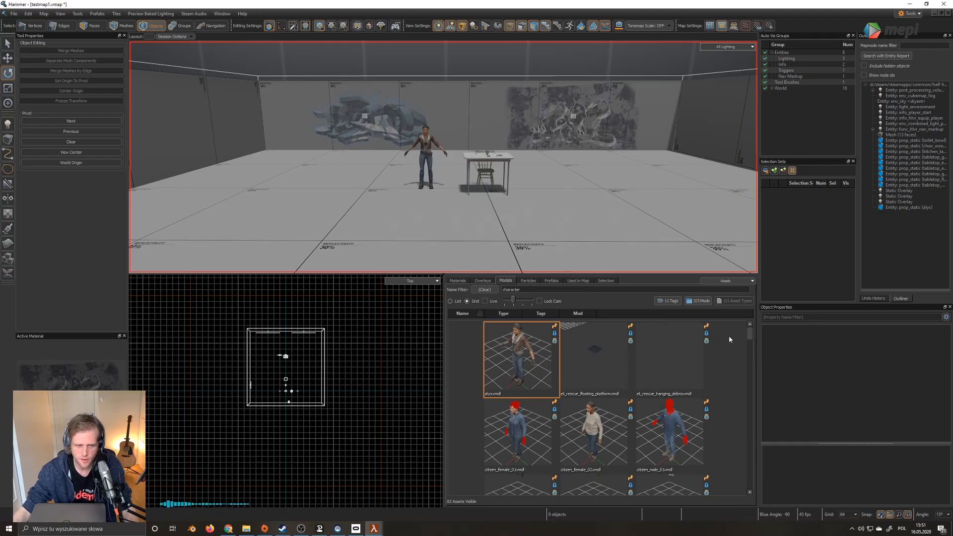
pyautogui.click(7, 259)
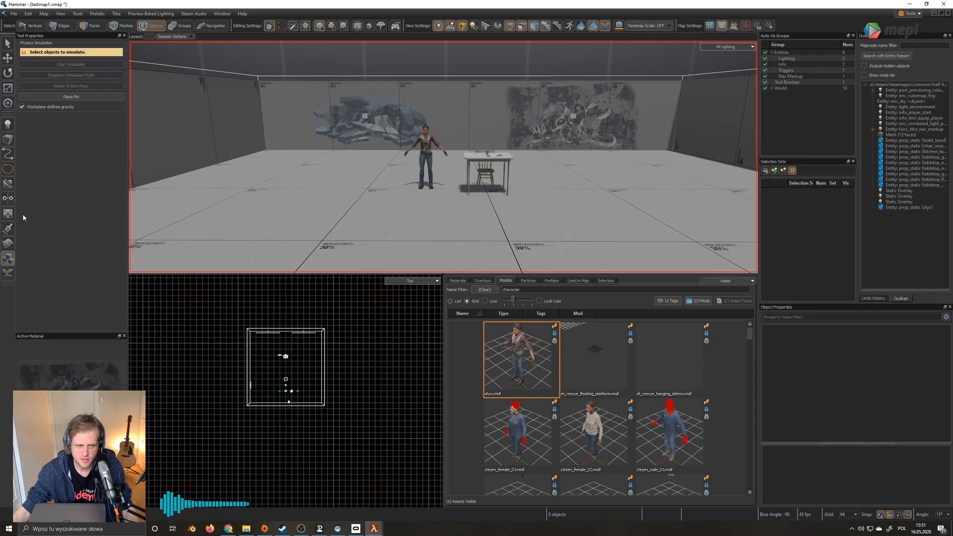
pyautogui.click(8, 141)
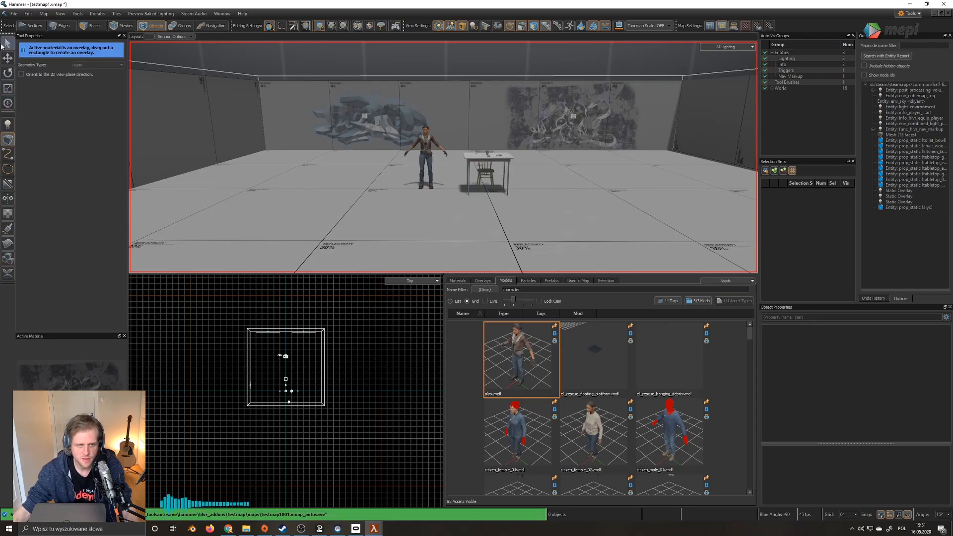
pyautogui.click(5, 46)
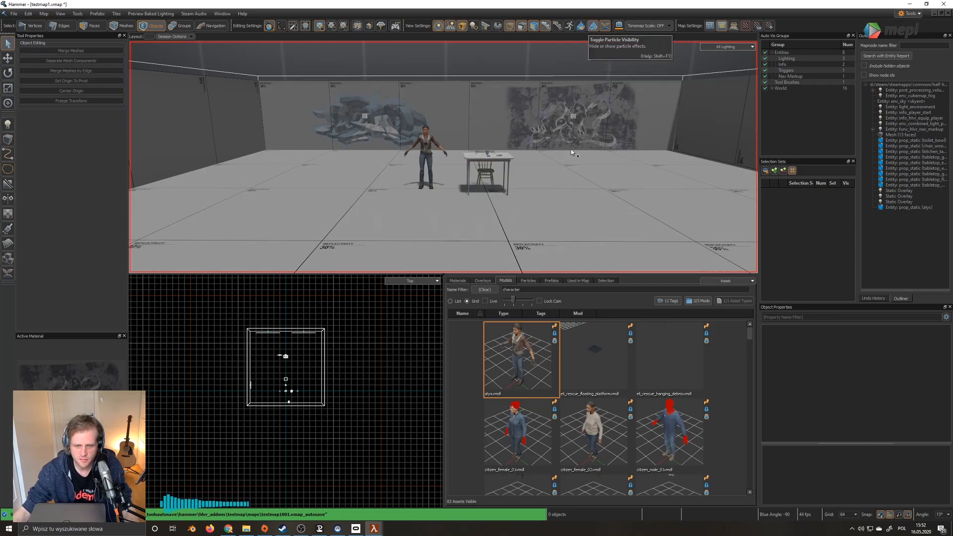
# - Try placing the explosion_large_embers_c.vpcf particle effect on the floor and moving it 64 units in front of the desk, and delete it
pyautogui.click(529, 281)
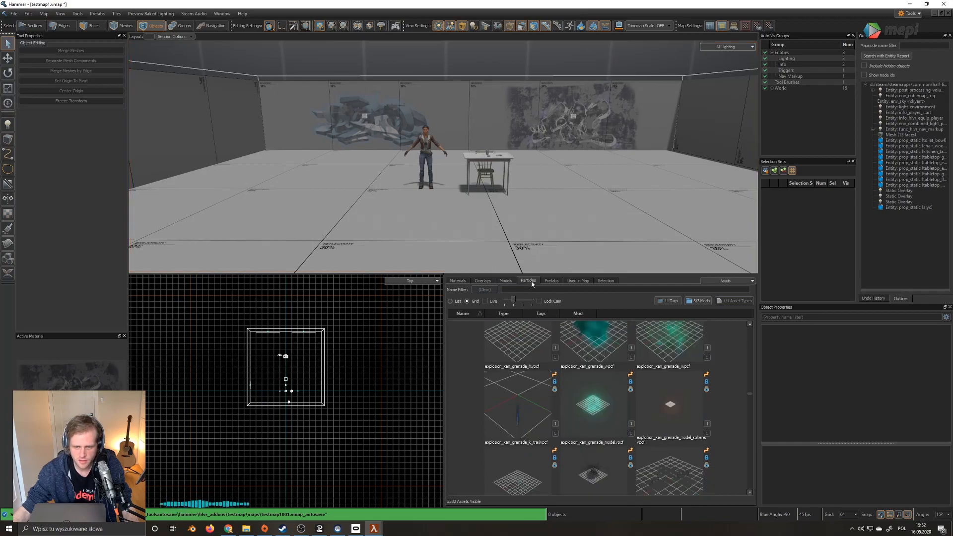
pyautogui.click(750, 394)
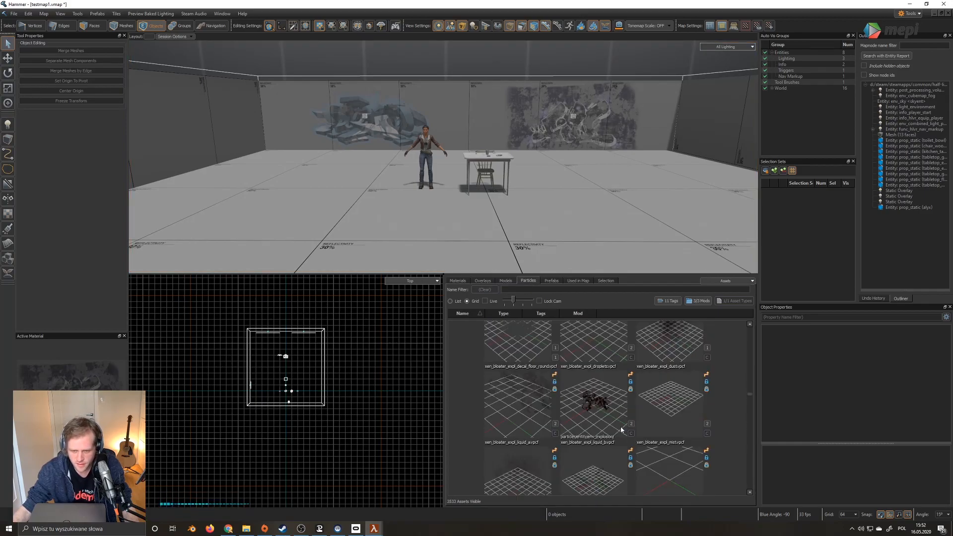
pyautogui.scroll(2, 601, 415)
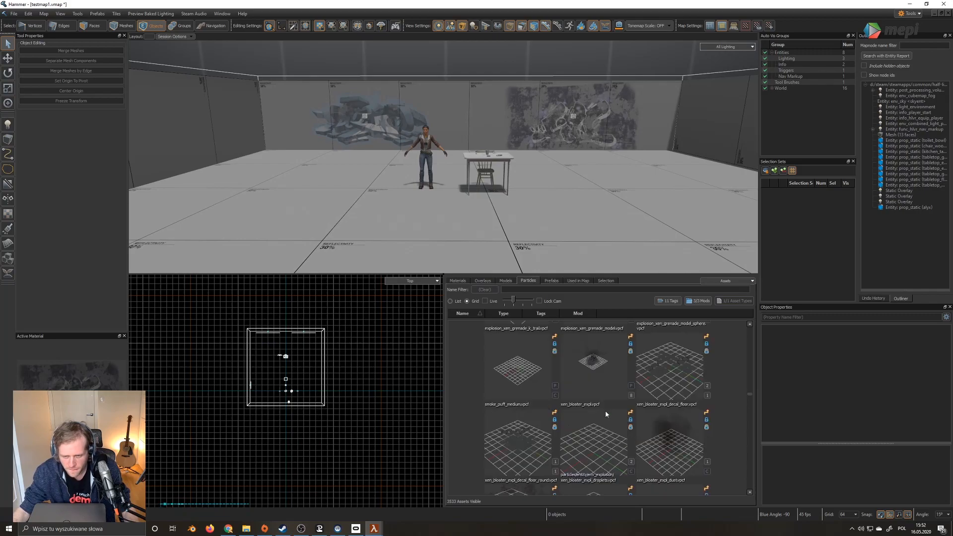
pyautogui.scroll(2, 640, 411)
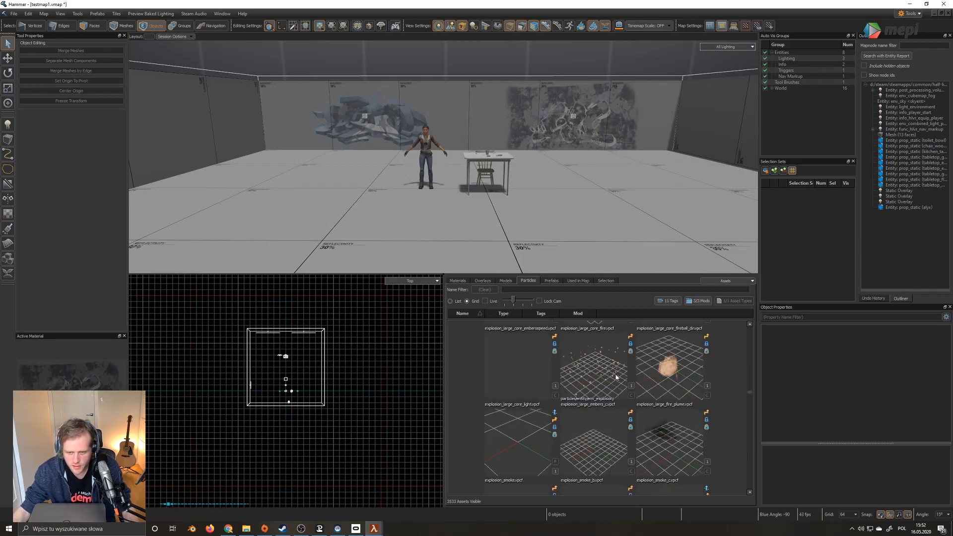
pyautogui.moveTo(605, 370); pyautogui.dragTo(422, 205)
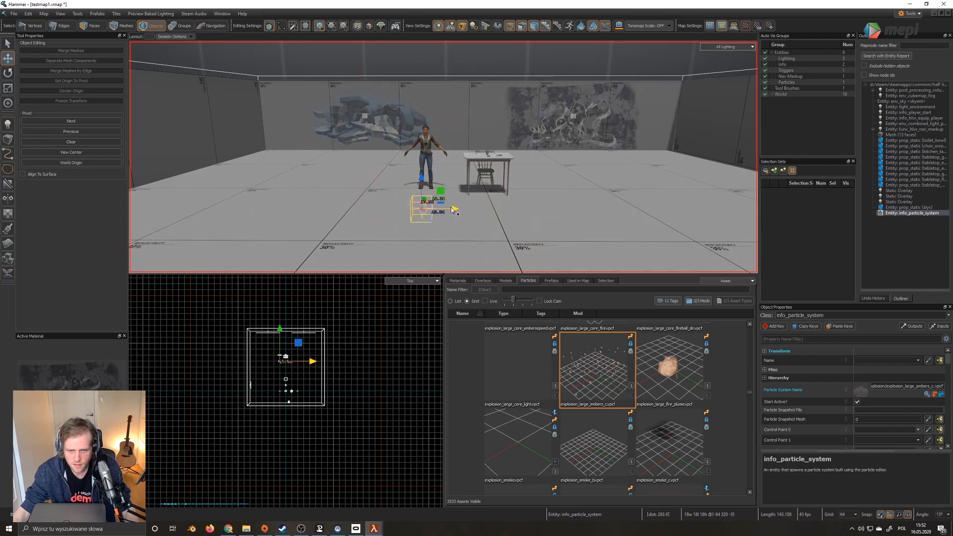
pyautogui.moveTo(423, 212); pyautogui.dragTo(492, 217)
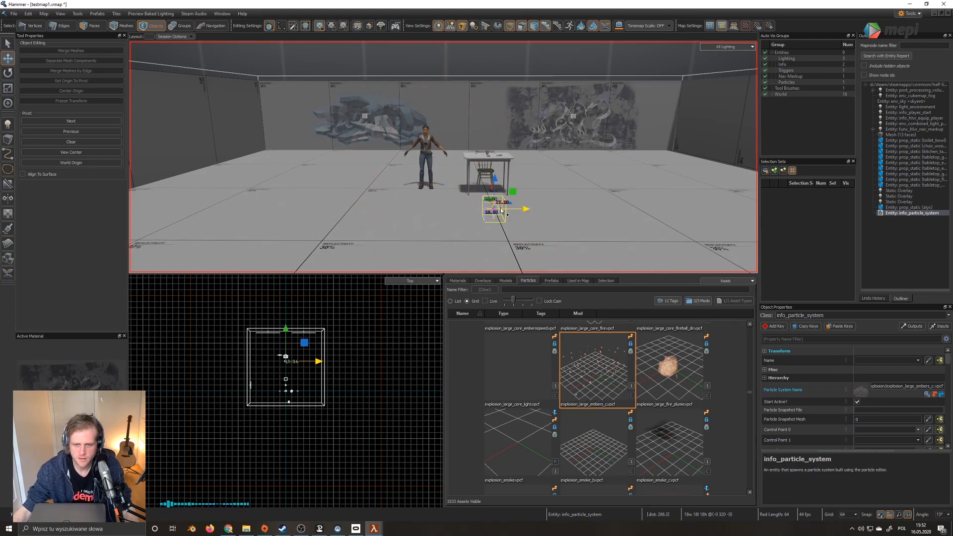
pyautogui.press('Delete')
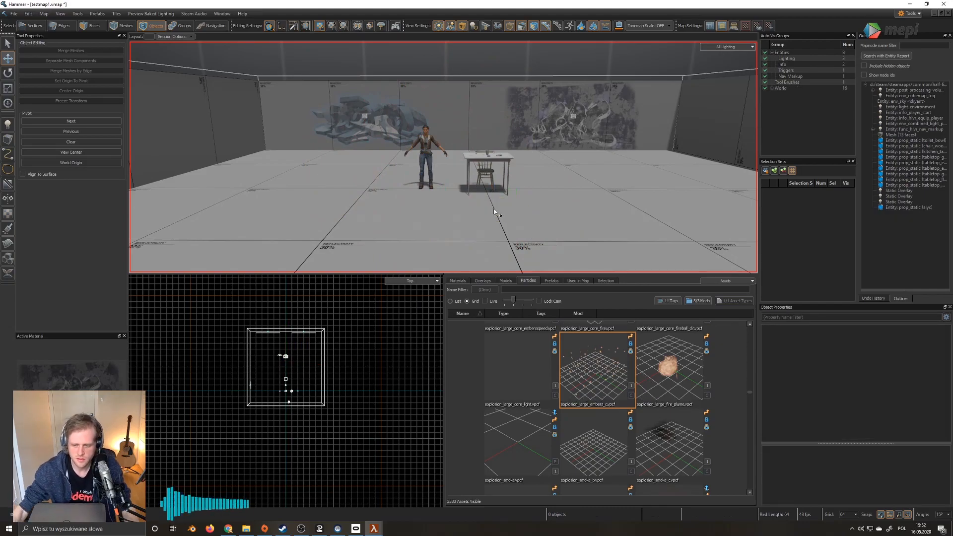
# - Filter the particle effects by "mist" and look through the matching effects
pyautogui.scroll(2, 660, 395)
pyautogui.scroll(3, 635, 411)
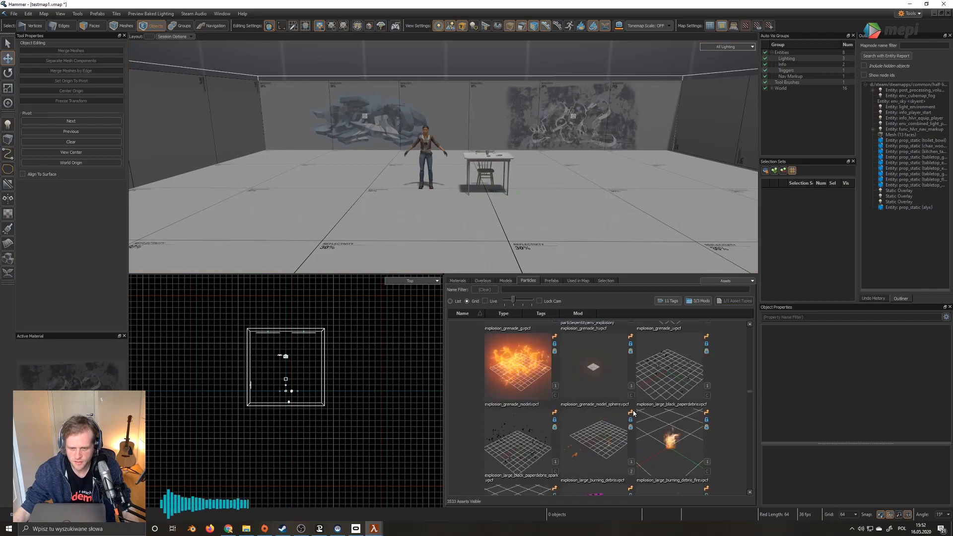
pyautogui.scroll(3, 646, 422)
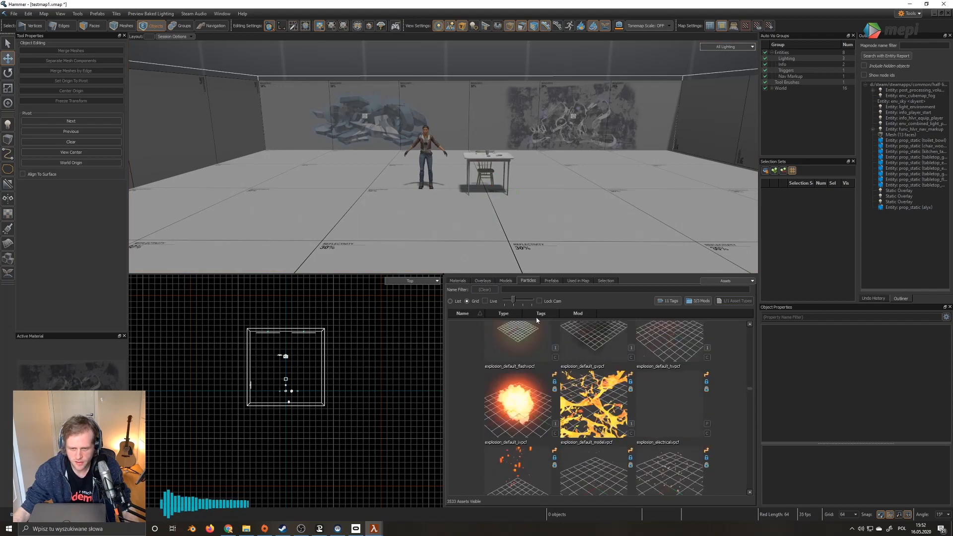
pyautogui.click(518, 291)
pyautogui.write('mist')
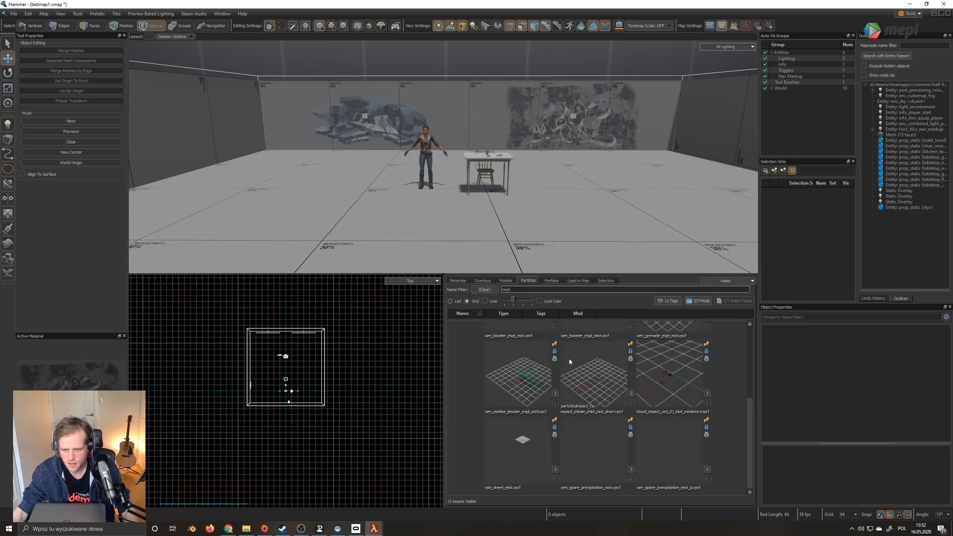
pyautogui.scroll(3, 599, 380)
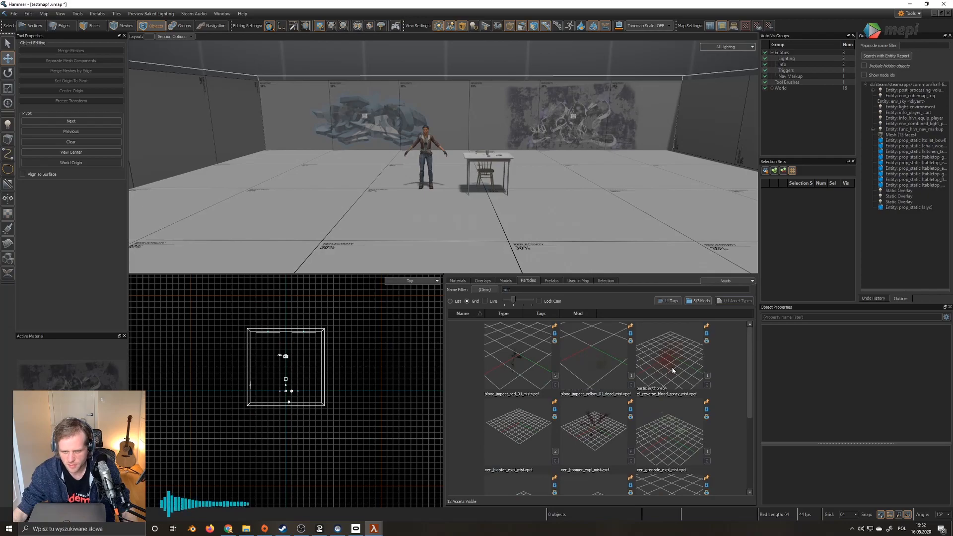
pyautogui.scroll(-3, 674, 387)
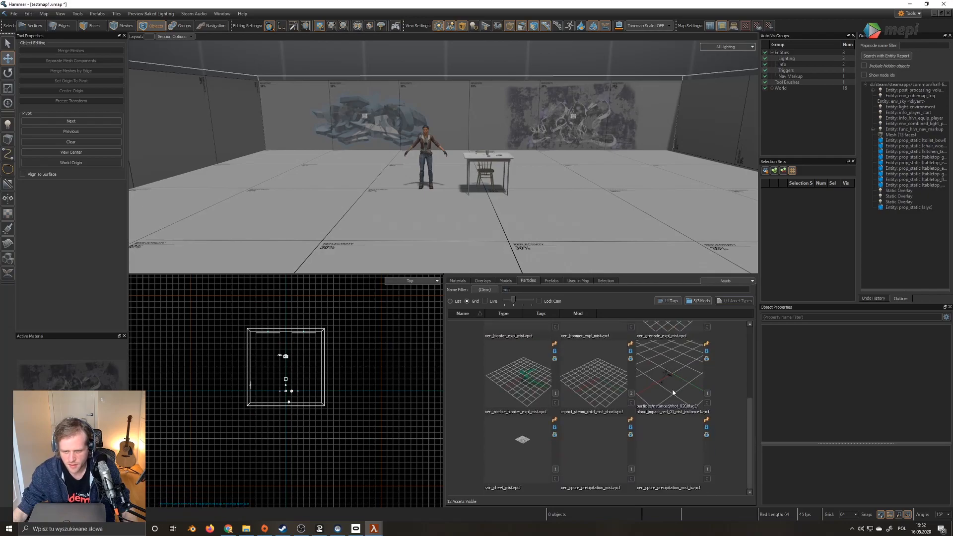
pyautogui.scroll(3, 645, 367)
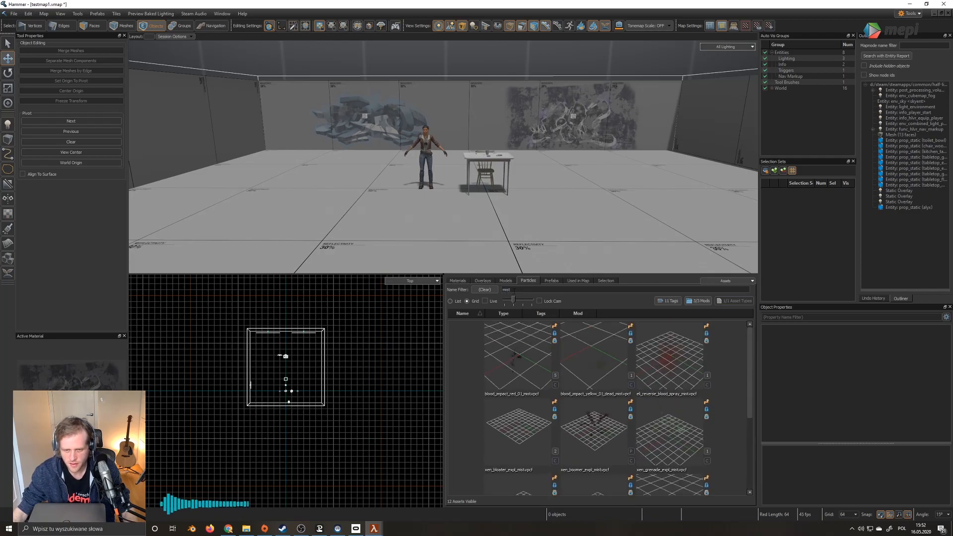
# - Filter the particle effects by "fog" and look through the ground fog effects
pyautogui.moveTo(514, 291); pyautogui.dragTo(474, 283)
pyautogui.write('fog')
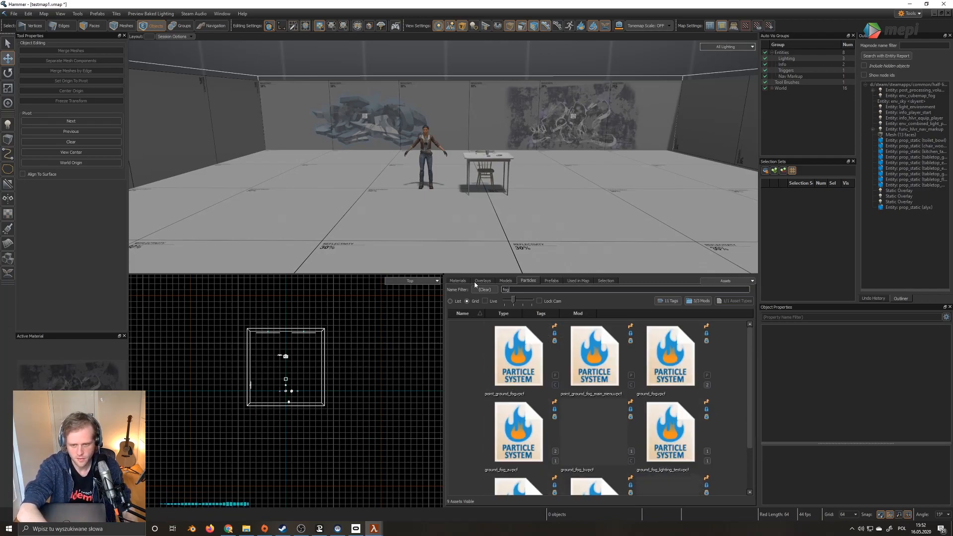
pyautogui.scroll(-1, 607, 416)
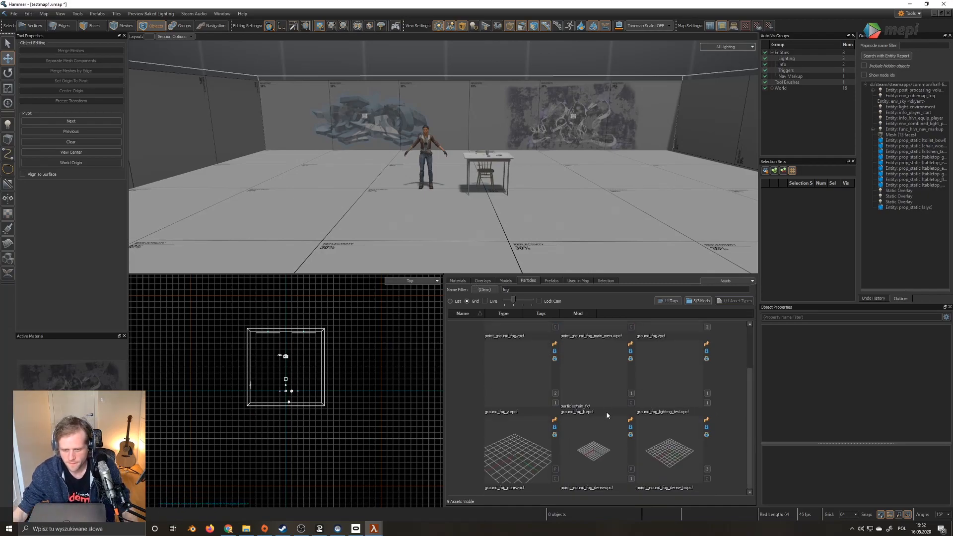
pyautogui.scroll(1, 589, 395)
# - Clear the particle name filter and place the a5_constant_elec.vpcf effect on the open floor in front of the character
pyautogui.moveTo(516, 290); pyautogui.dragTo(476, 288)
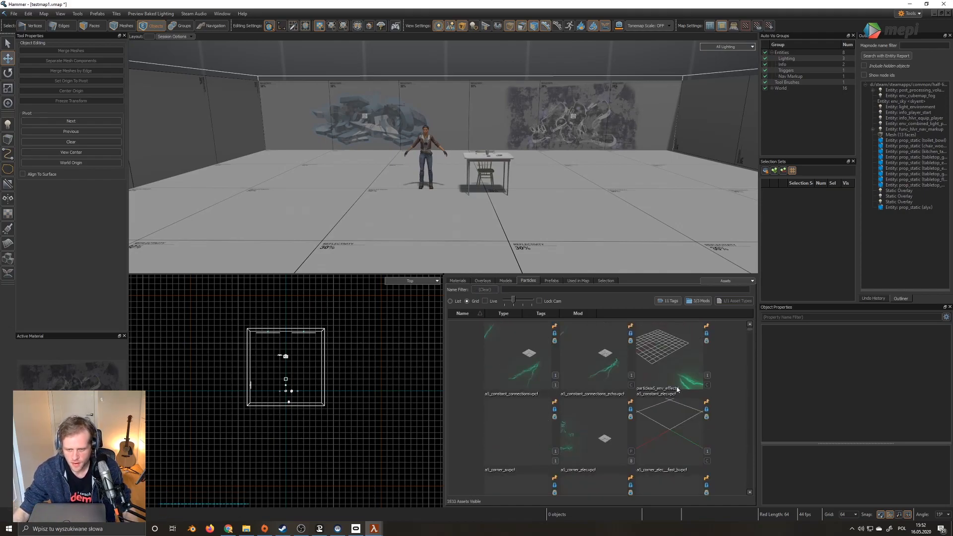
pyautogui.moveTo(682, 372); pyautogui.dragTo(344, 198)
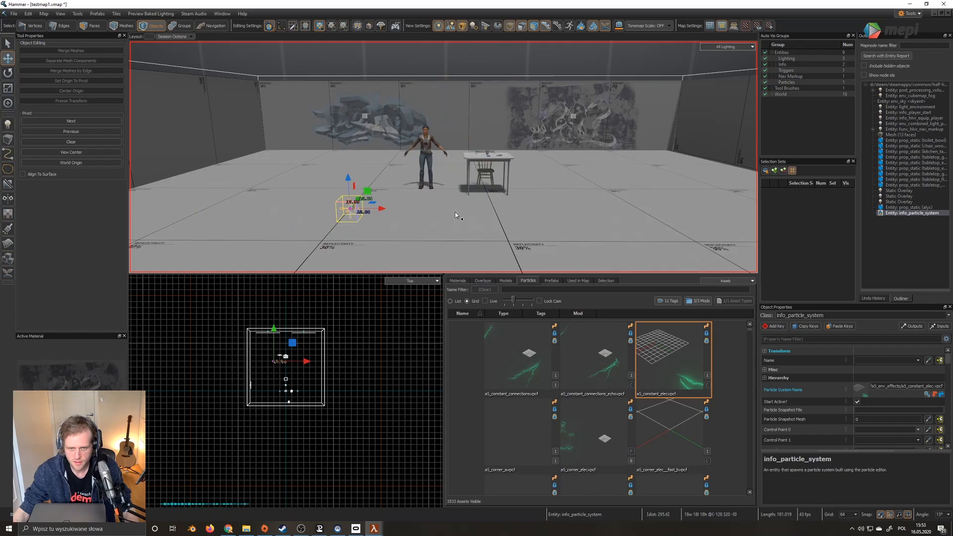
pyautogui.moveTo(377, 212); pyautogui.dragTo(387, 227)
pyautogui.hotkey('ctrl', 'z')
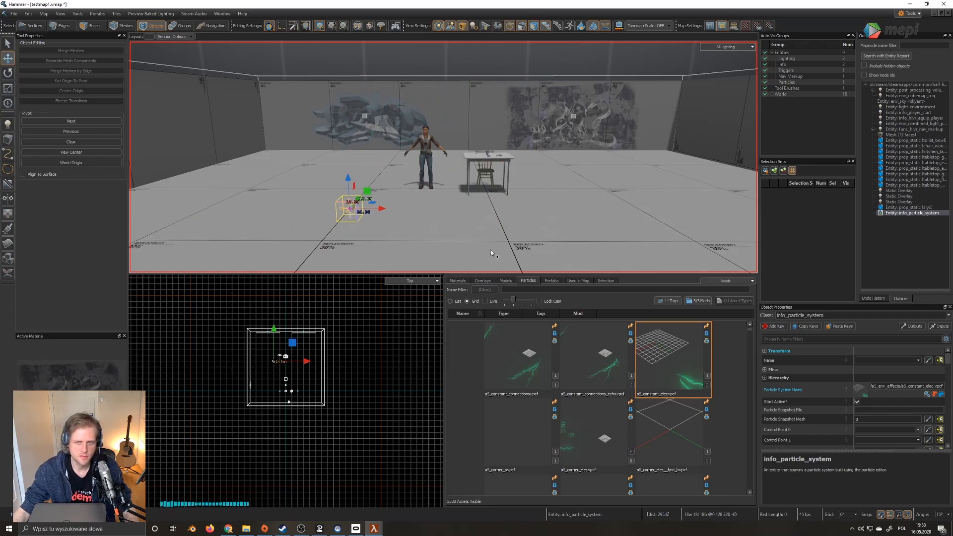
# - Place the flare_light_cyan.vpcf particle effect near the back wall's right overlay and flare_test_2_c.vpcf on the floor under the desk
pyautogui.scroll(-3, 656, 436)
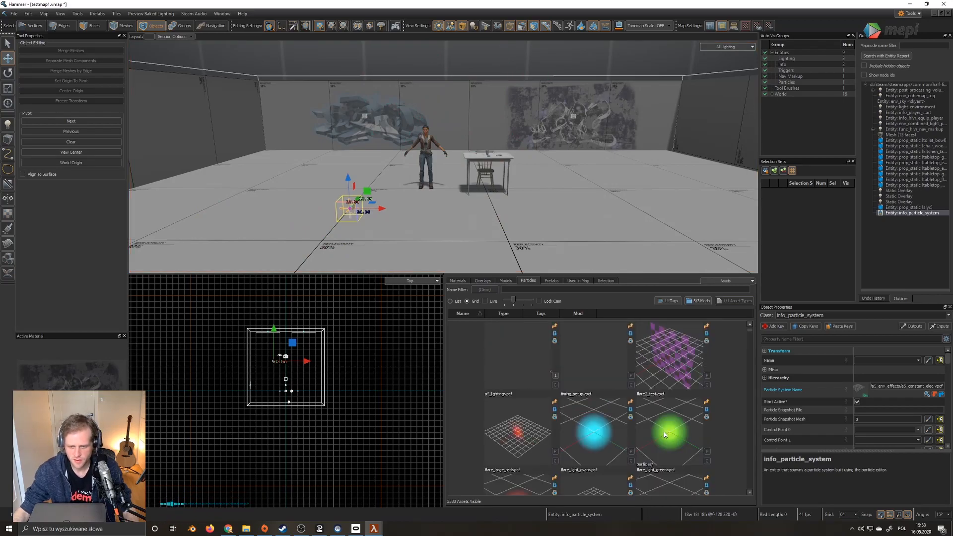
pyautogui.moveTo(610, 430); pyautogui.dragTo(598, 157)
pyautogui.scroll(-5, 621, 404)
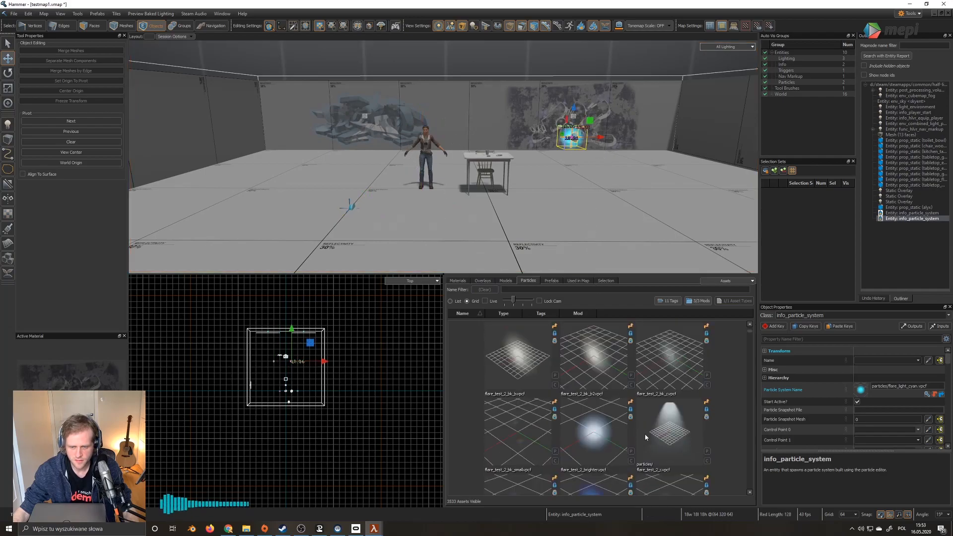
pyautogui.moveTo(647, 437); pyautogui.dragTo(501, 185)
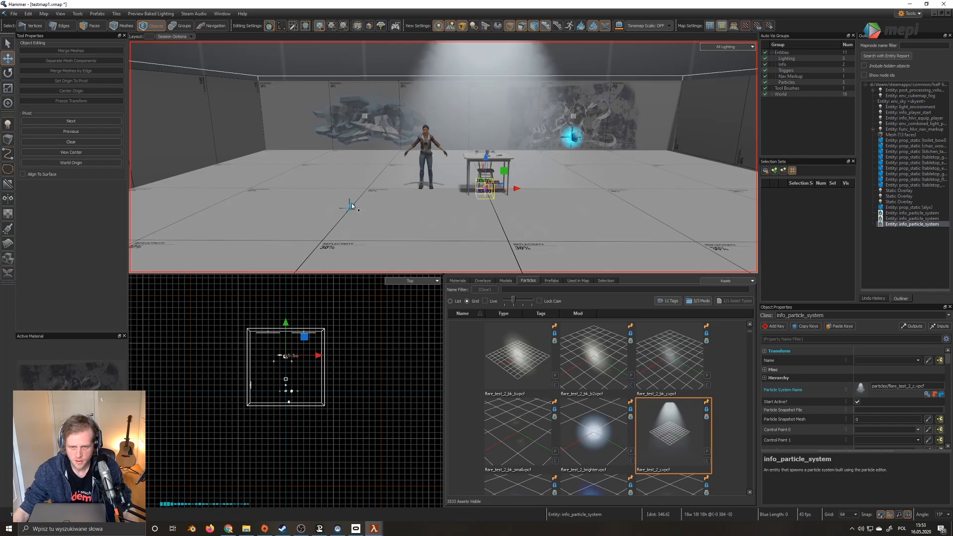
# - Try placing an antlion blood impact particle effect on the floor near the left wall and raising it 64 units, and delete it
pyautogui.scroll(10, 640, 379)
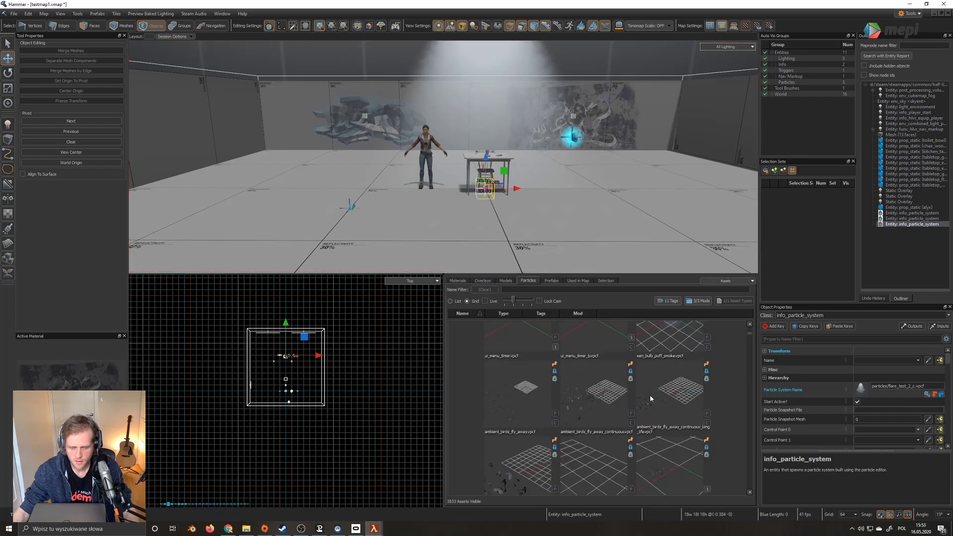
pyautogui.scroll(-2, 652, 400)
pyautogui.scroll(-5, 651, 403)
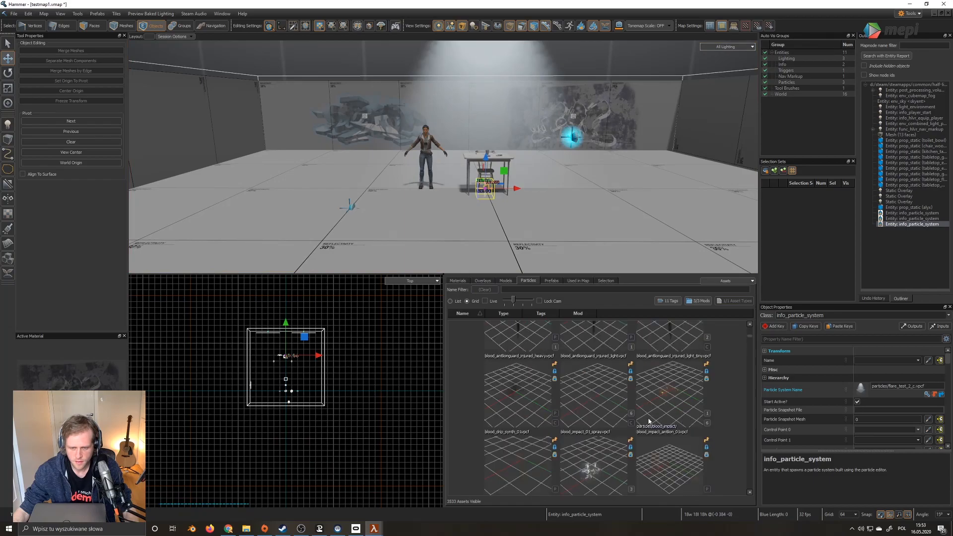
pyautogui.scroll(-2, 650, 413)
pyautogui.moveTo(598, 358); pyautogui.dragTo(310, 208)
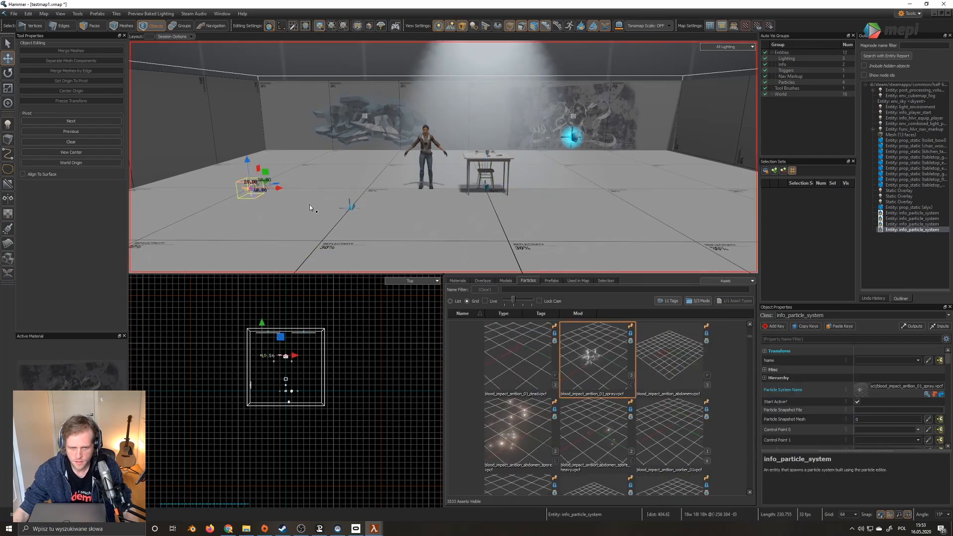
pyautogui.moveTo(250, 170); pyautogui.dragTo(241, 110)
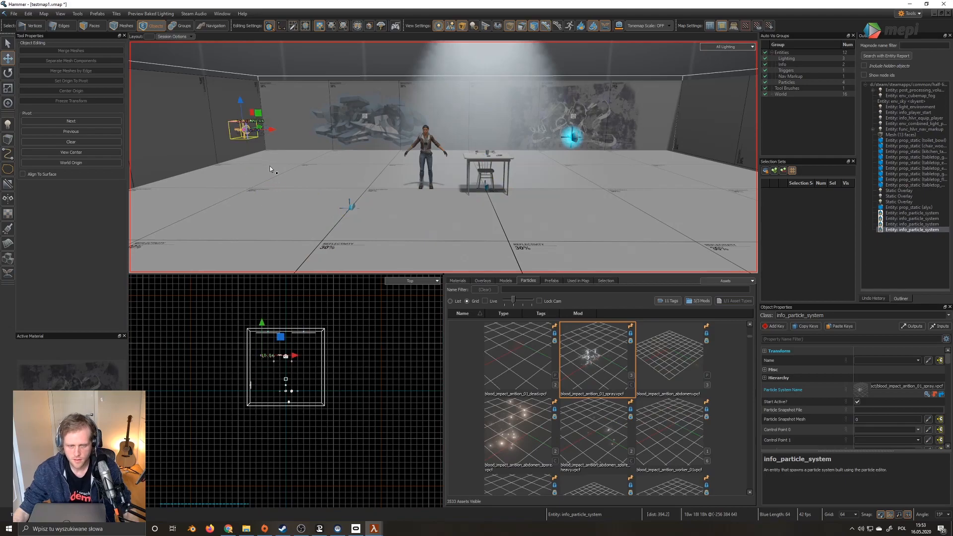
pyautogui.press('Delete')
# - Look through more blood and breakable particle effects, and browse the prefab maps as far as the interactive cabinets
pyautogui.scroll(-6, 624, 425)
pyautogui.scroll(5, 646, 427)
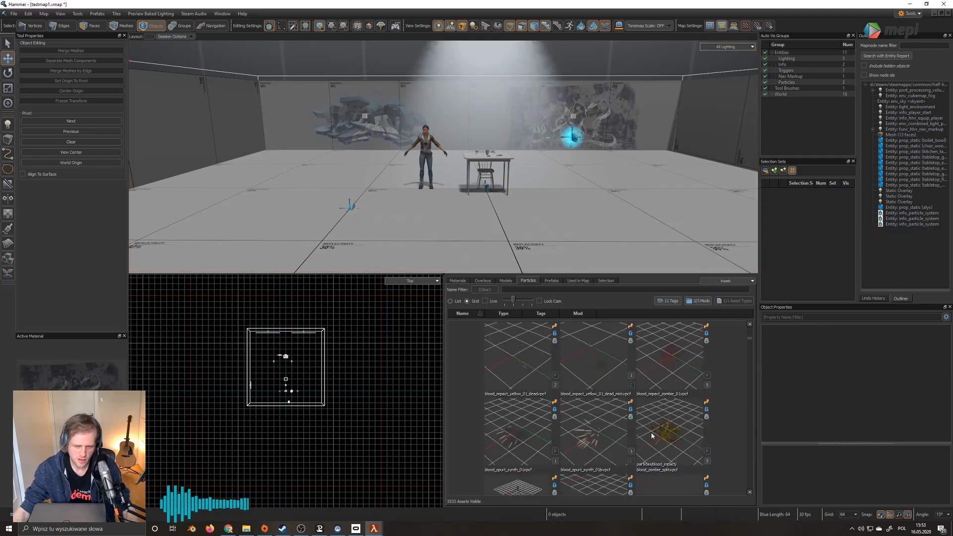
pyautogui.scroll(-6, 642, 439)
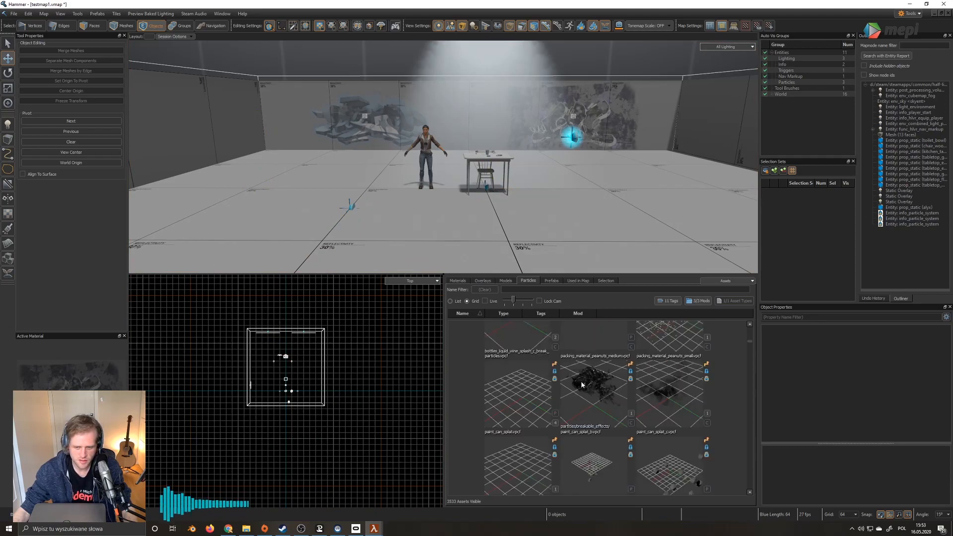
pyautogui.click(555, 283)
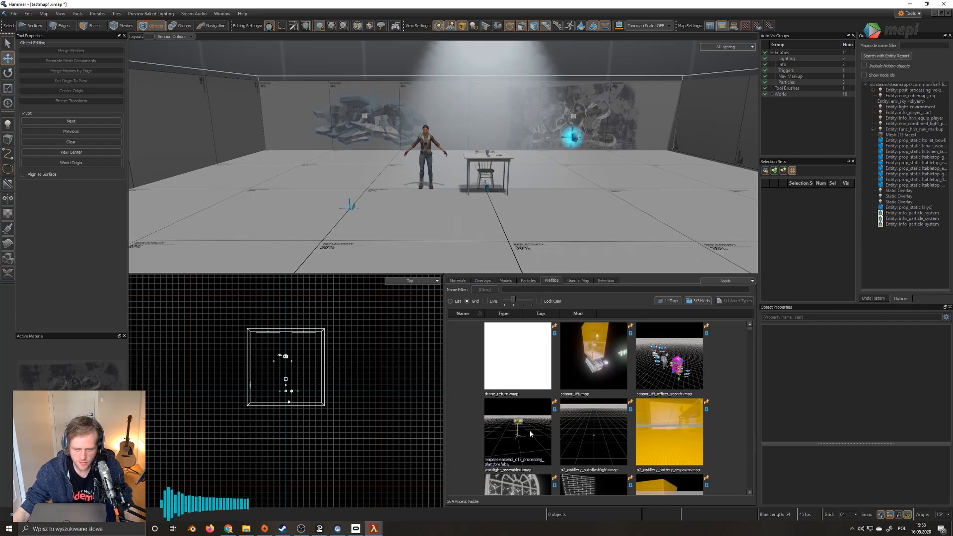
pyautogui.scroll(-3, 531, 432)
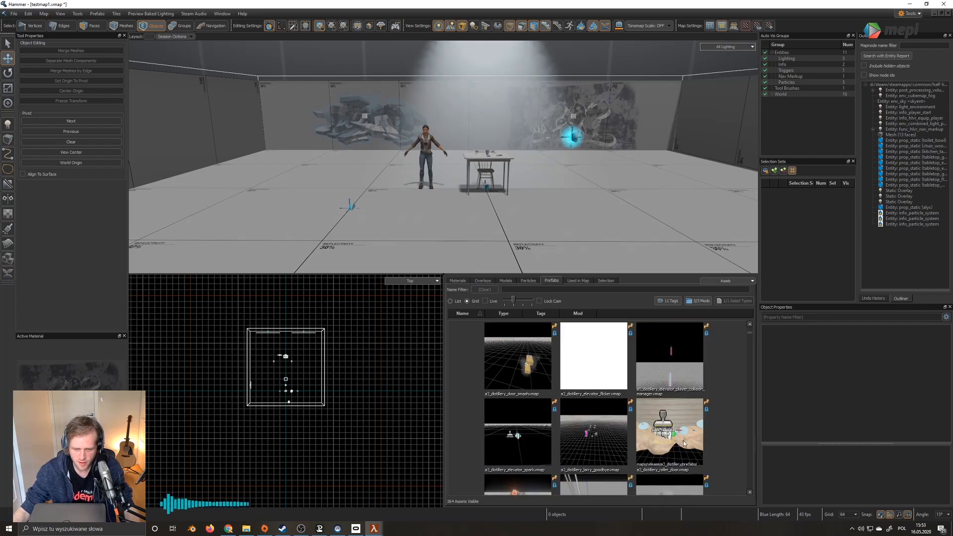
pyautogui.scroll(-5, 684, 443)
pyautogui.scroll(-5, 686, 445)
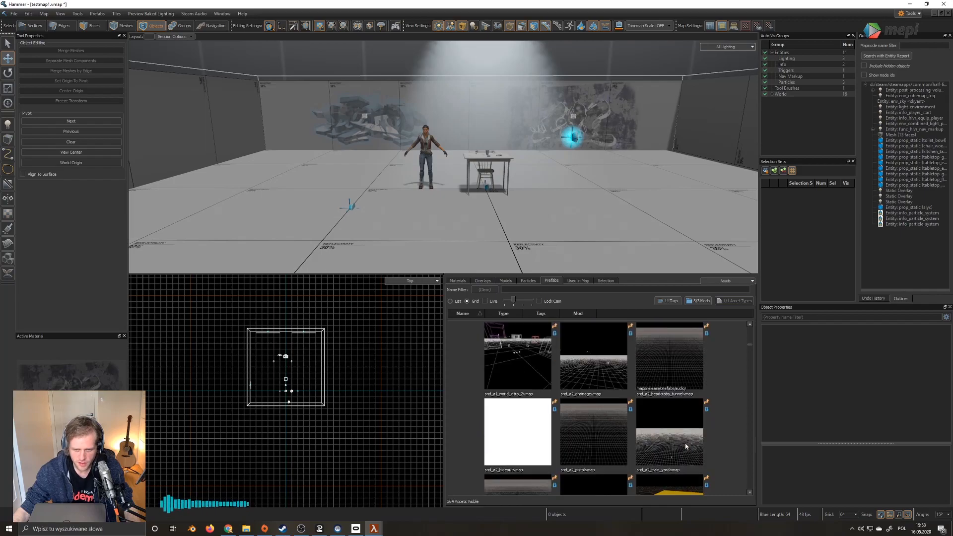
pyautogui.scroll(-5, 668, 435)
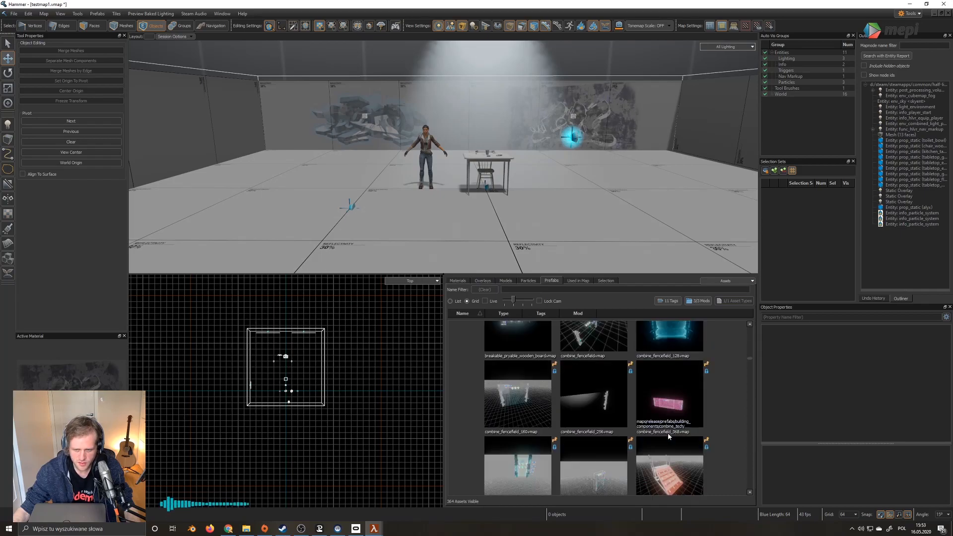
pyautogui.scroll(-5, 687, 408)
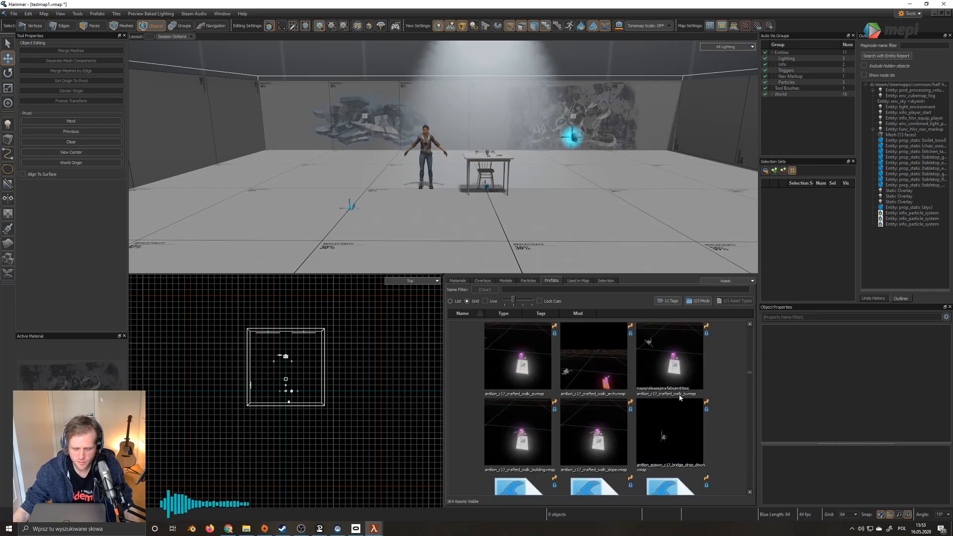
pyautogui.scroll(-5, 687, 418)
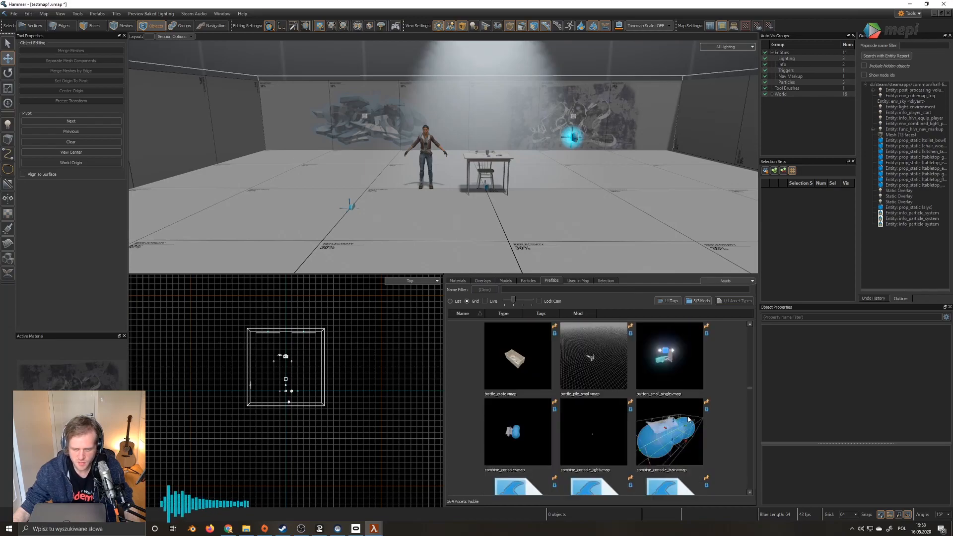
pyautogui.scroll(-5, 688, 419)
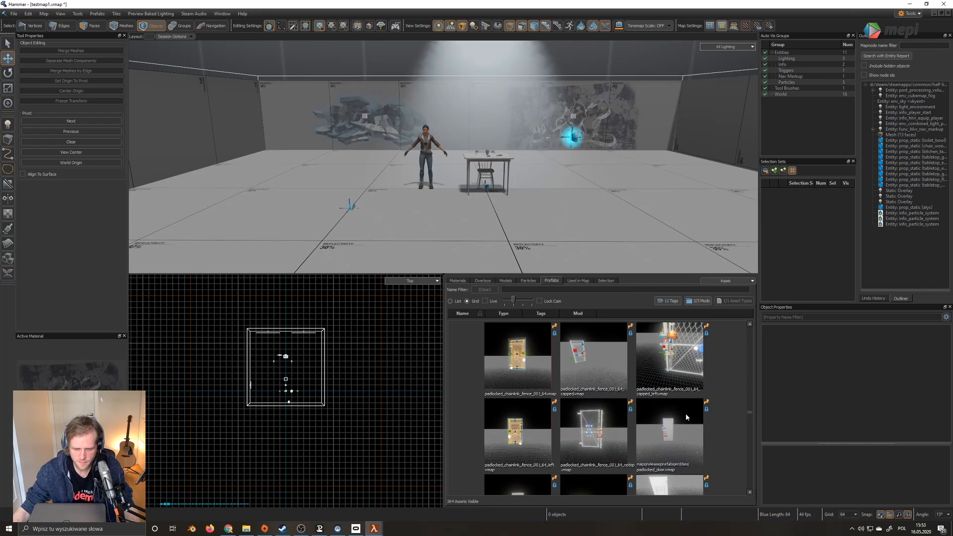
pyautogui.scroll(-3, 687, 418)
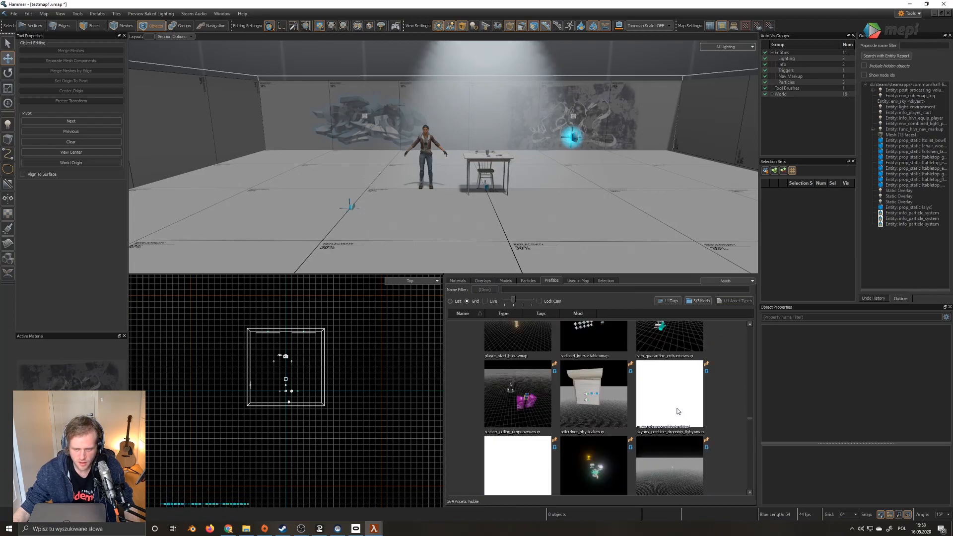
pyautogui.scroll(-3, 675, 407)
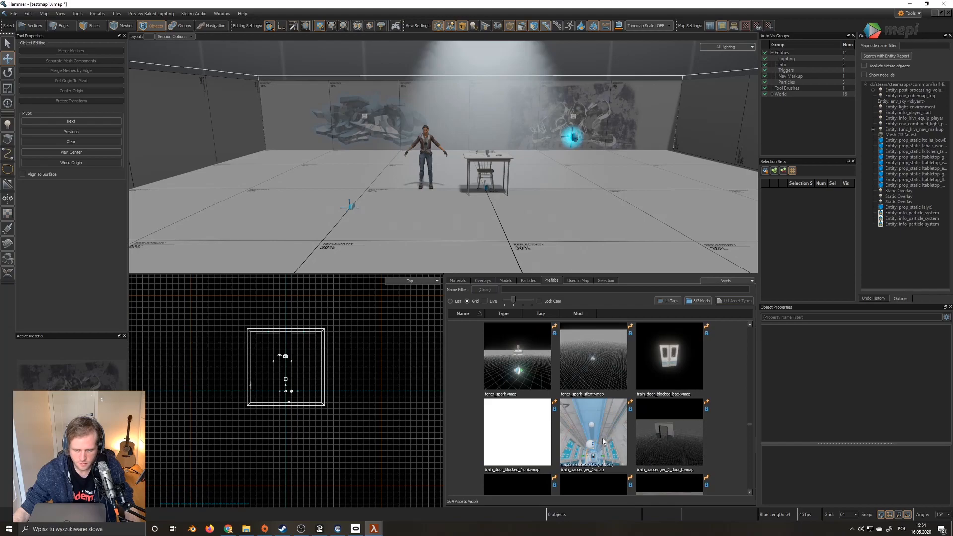
pyautogui.scroll(-10, 604, 441)
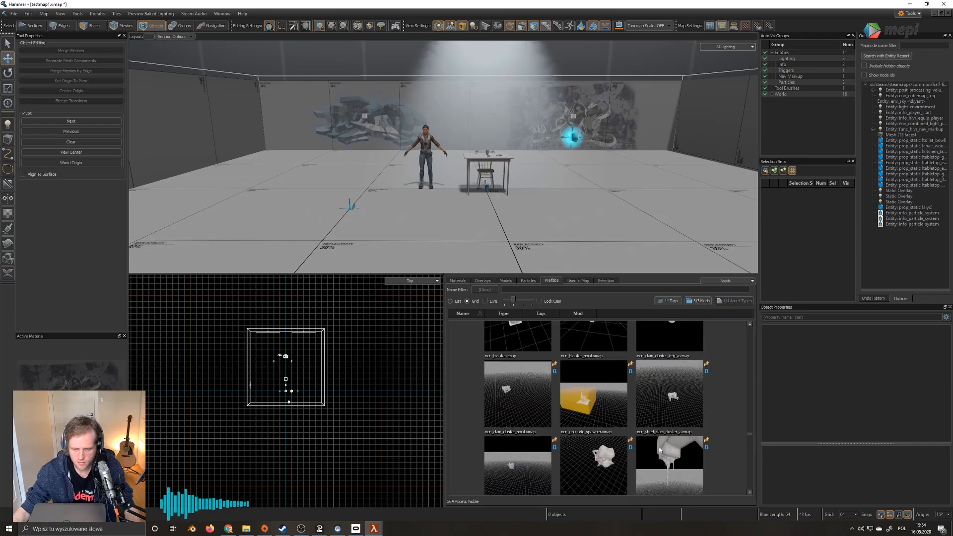
pyautogui.scroll(-3, 660, 450)
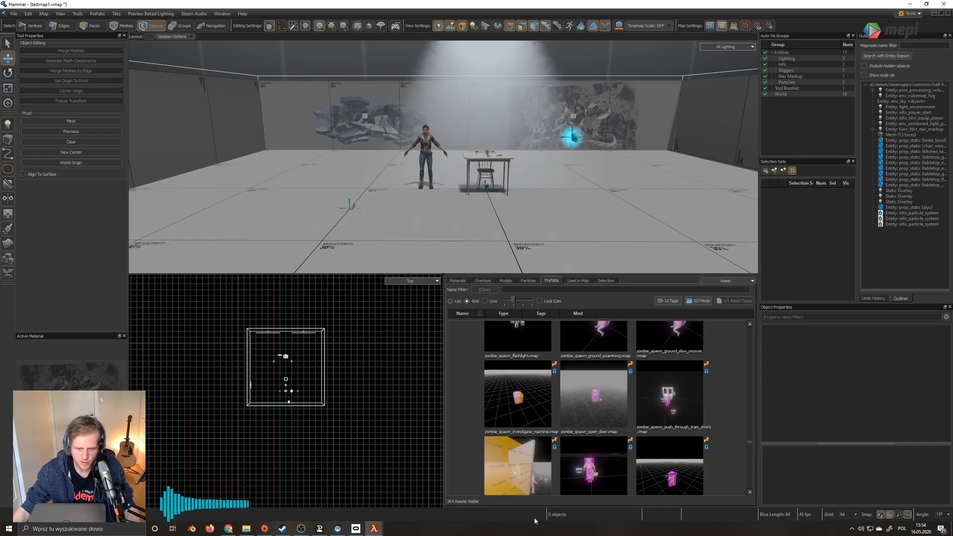
pyautogui.scroll(-3, 620, 408)
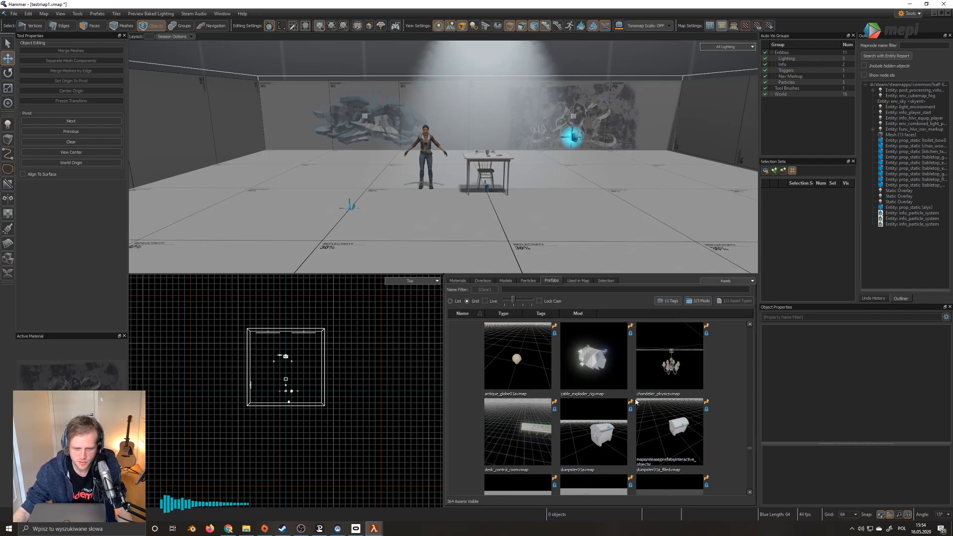
pyautogui.scroll(-3, 594, 437)
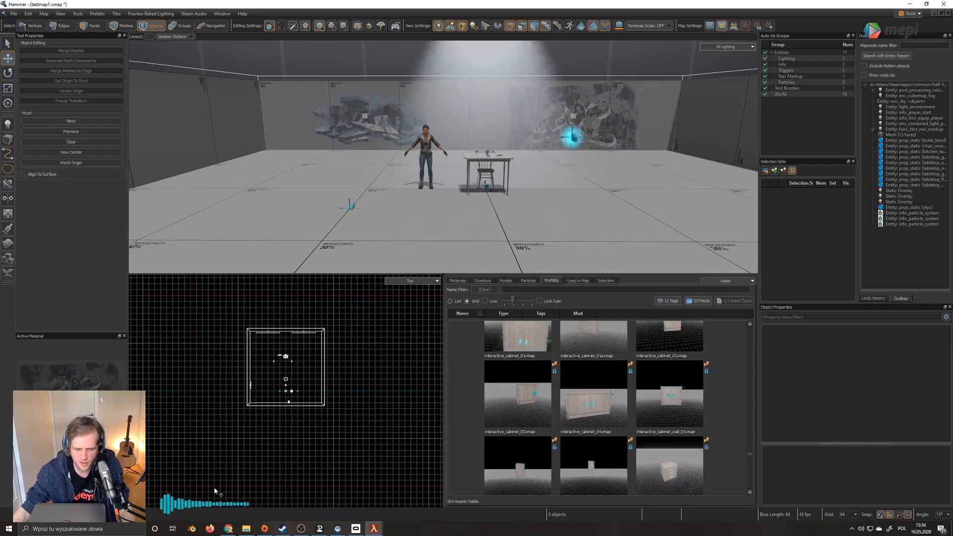
pyautogui.click(224, 530)
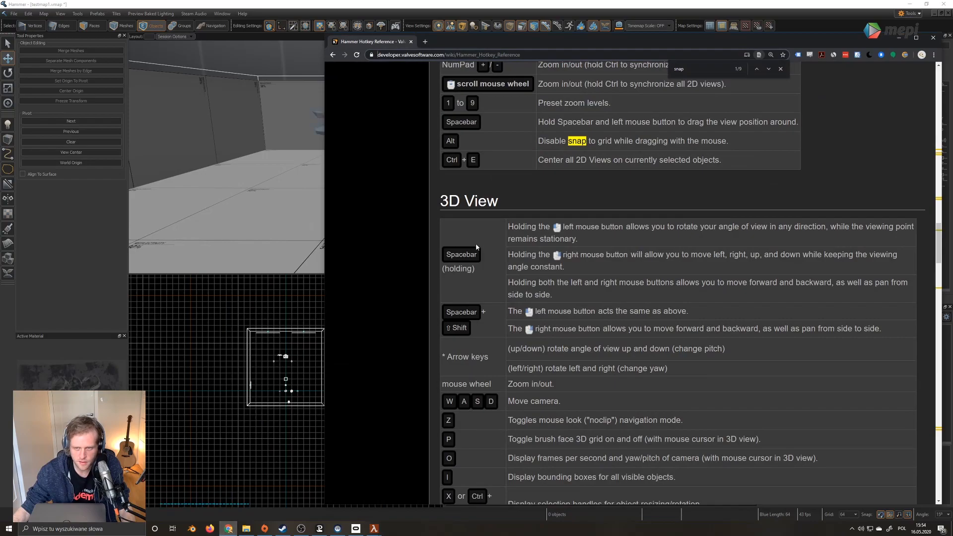
pyautogui.click(288, 182)
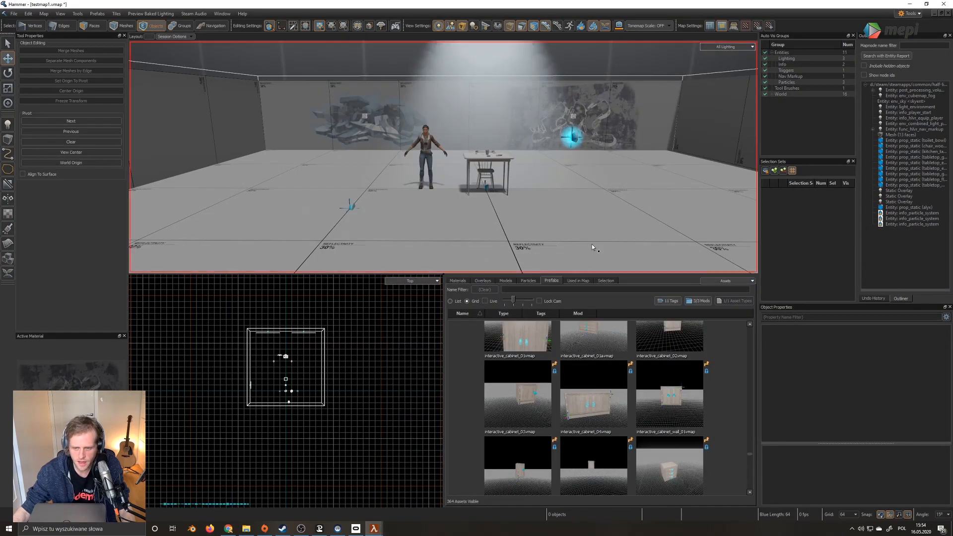
# - Find the interactive_stove.vmap prefab and place it on the floor on the left-wall side of the character
pyautogui.scroll(-4, 656, 422)
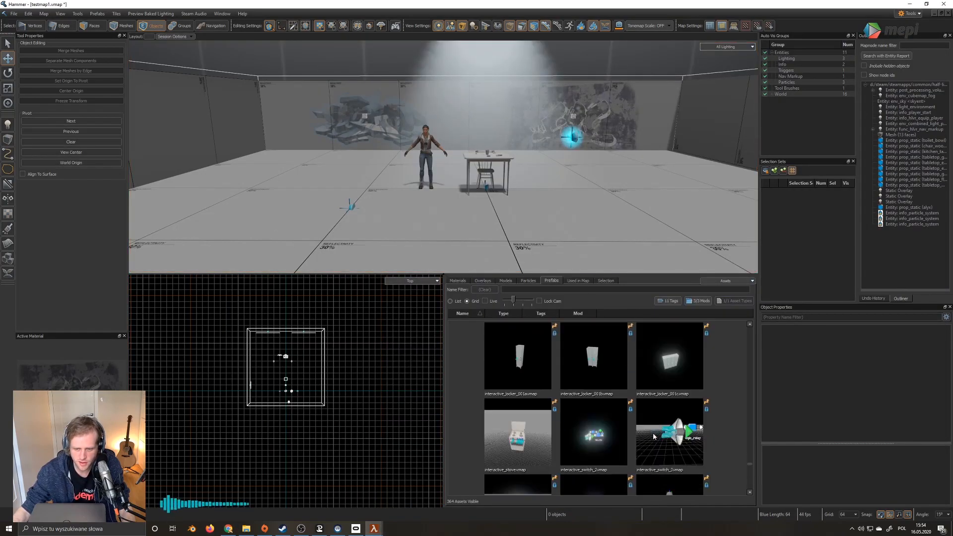
pyautogui.scroll(-3, 653, 434)
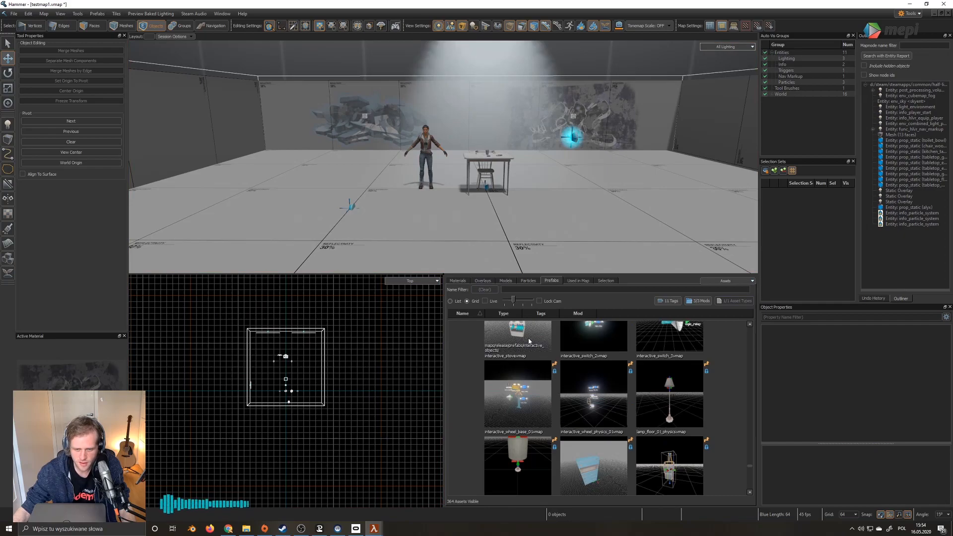
pyautogui.moveTo(529, 341); pyautogui.dragTo(338, 209)
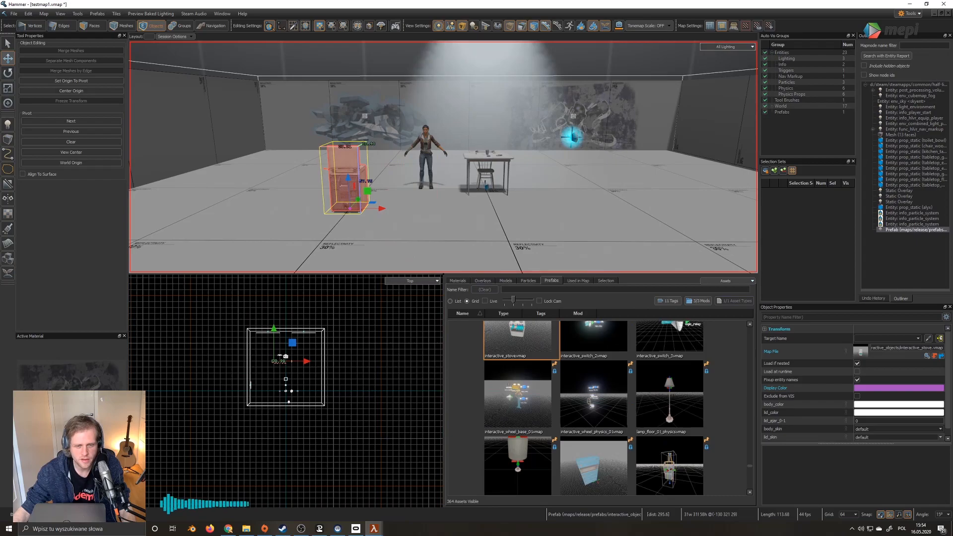
pyautogui.moveTo(422, 149)
pyautogui.mouseDown(button='right')
pyautogui.moveTo(307, 149)
pyautogui.moveTo(487, 149)
pyautogui.moveTo(422, 149)
pyautogui.mouseUp(button='right')
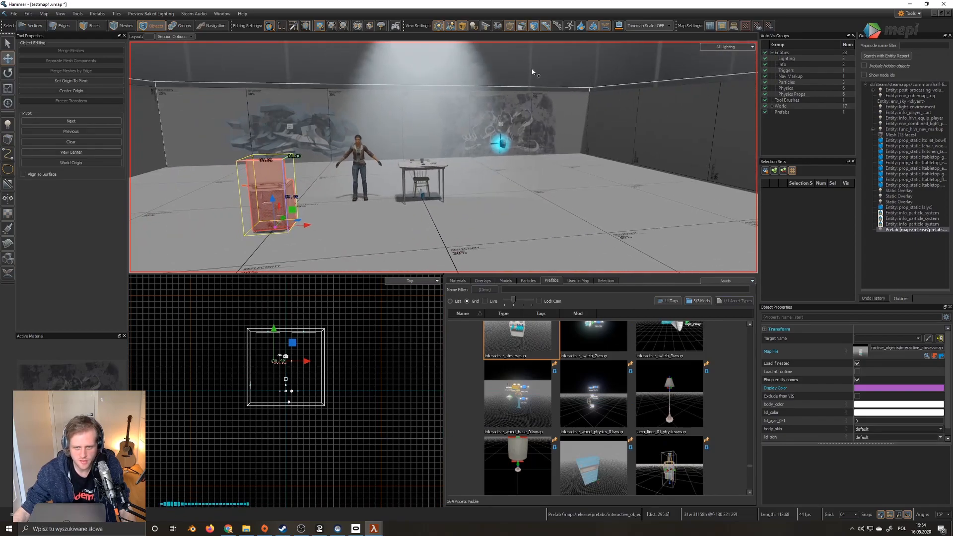
pyautogui.press('Escape')
# - Rotate the stove prefab by 270 degrees around its vertical axis
pyautogui.moveTo(532, 72); pyautogui.dragTo(526, 129, button='right')
pyautogui.press('w')
pyautogui.press('s')
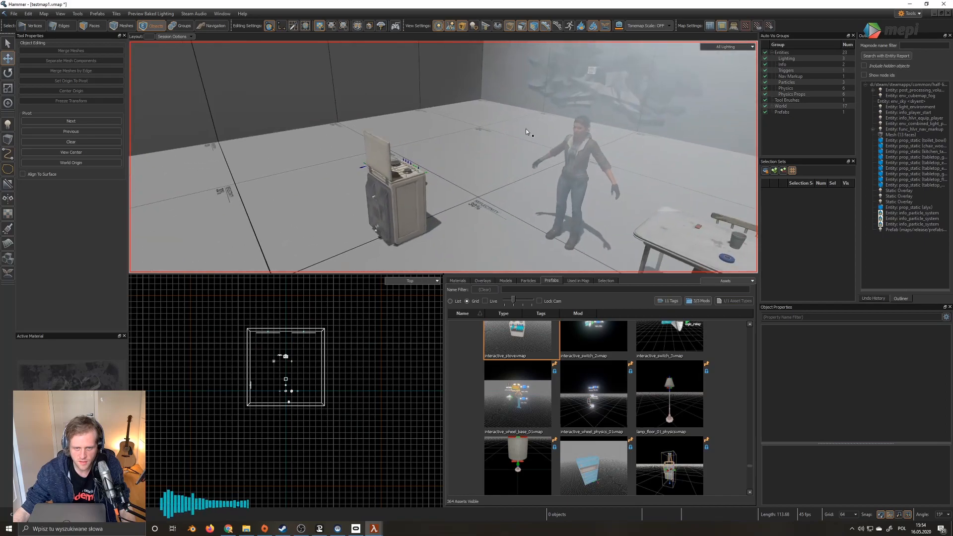
pyautogui.click(416, 209)
pyautogui.press('e')
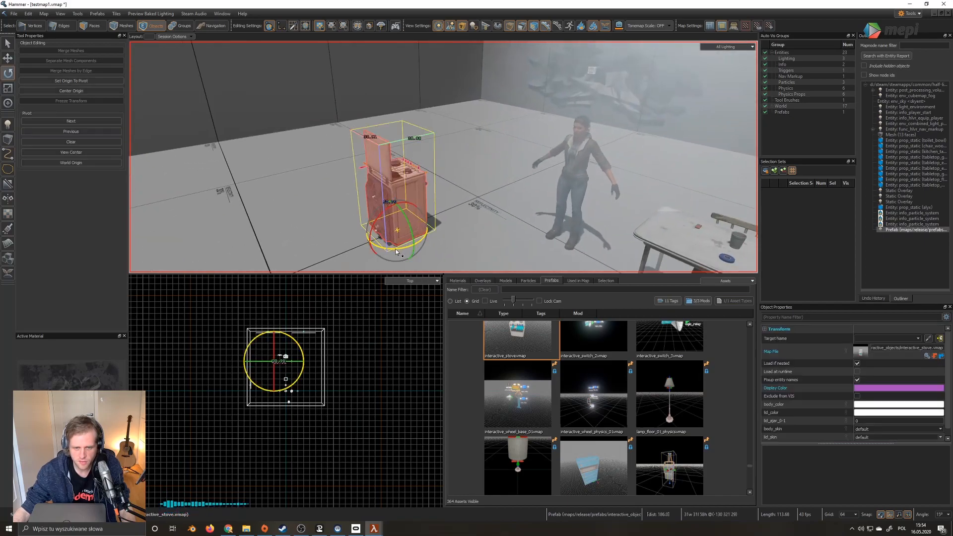
pyautogui.moveTo(395, 252); pyautogui.dragTo(362, 235)
pyautogui.scroll(1, 402, 240)
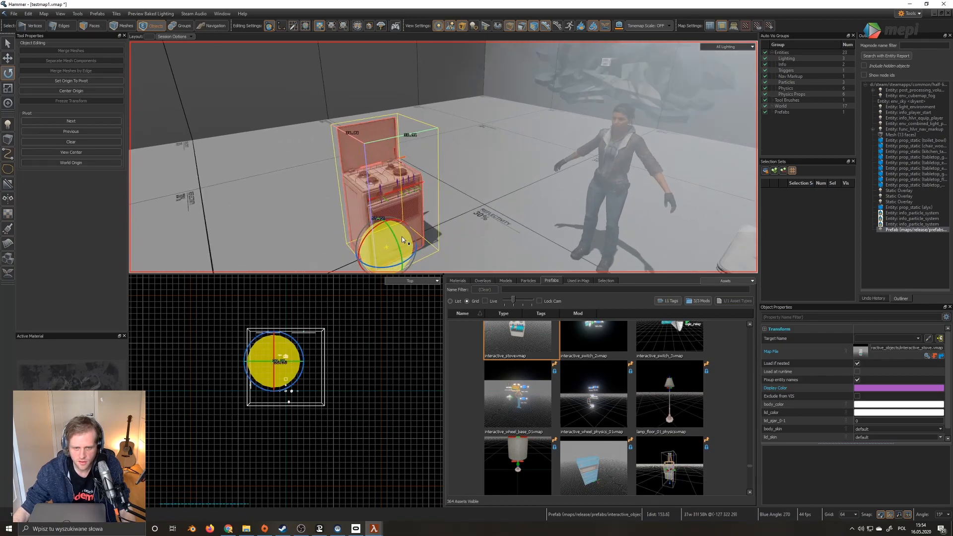
# - Move the stove prefab 256 units along the red axis so it stands against the left wall
pyautogui.press('r')
pyautogui.moveTo(386, 248); pyautogui.dragTo(409, 238, button='right')
pyautogui.press('t')
pyautogui.press('s')
pyautogui.moveTo(380, 246); pyautogui.dragTo(145, 177)
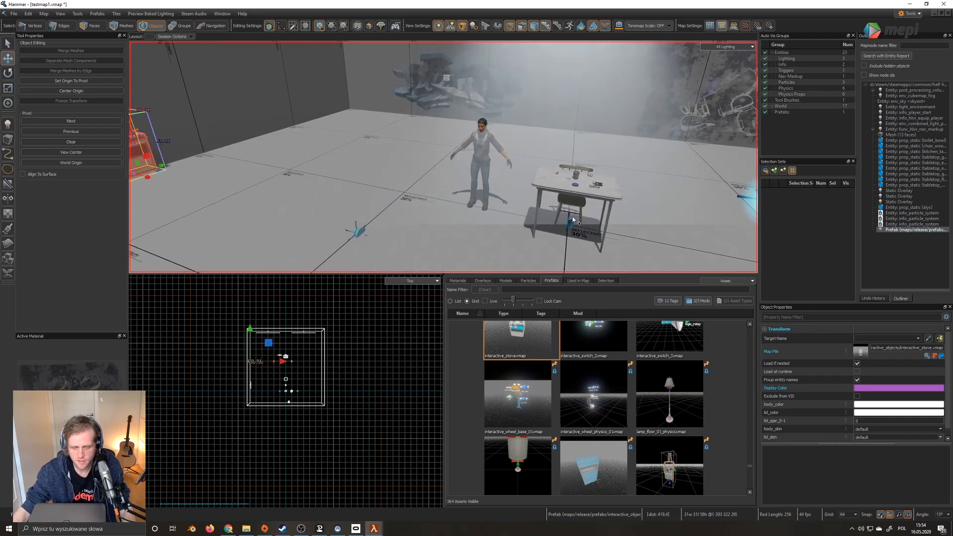
pyautogui.click(555, 206)
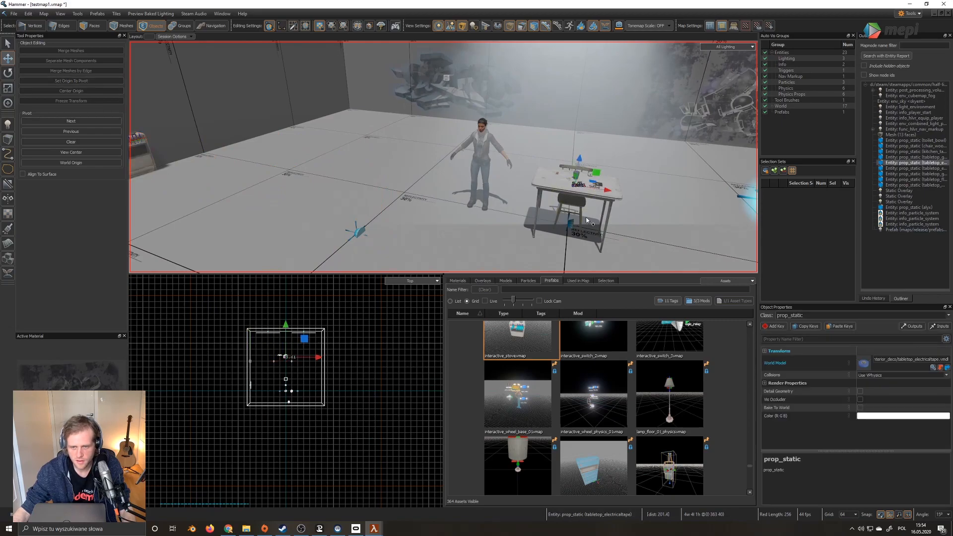
pyautogui.click(647, 150)
pyautogui.moveTo(443, 157); pyautogui.dragTo(427, 147, button='right')
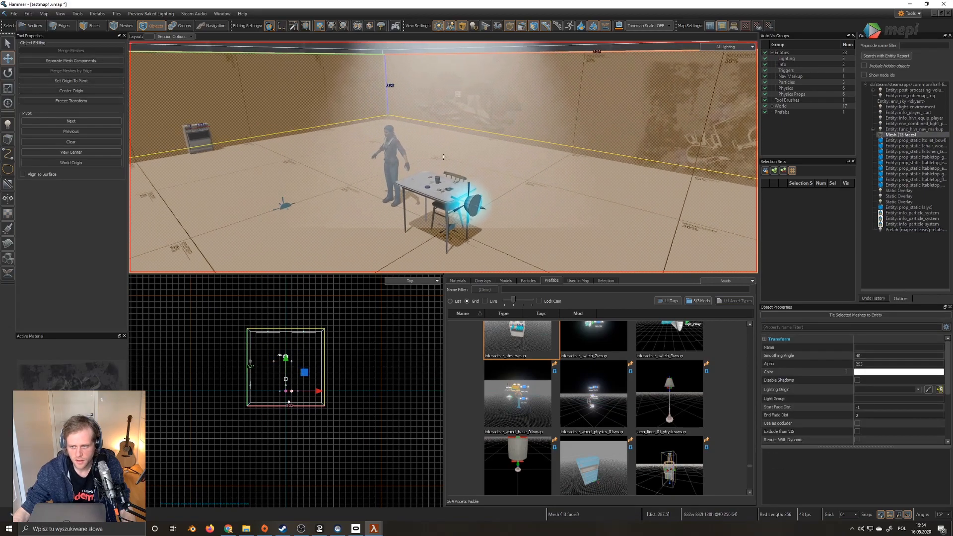
pyautogui.scroll(1, 724, 152)
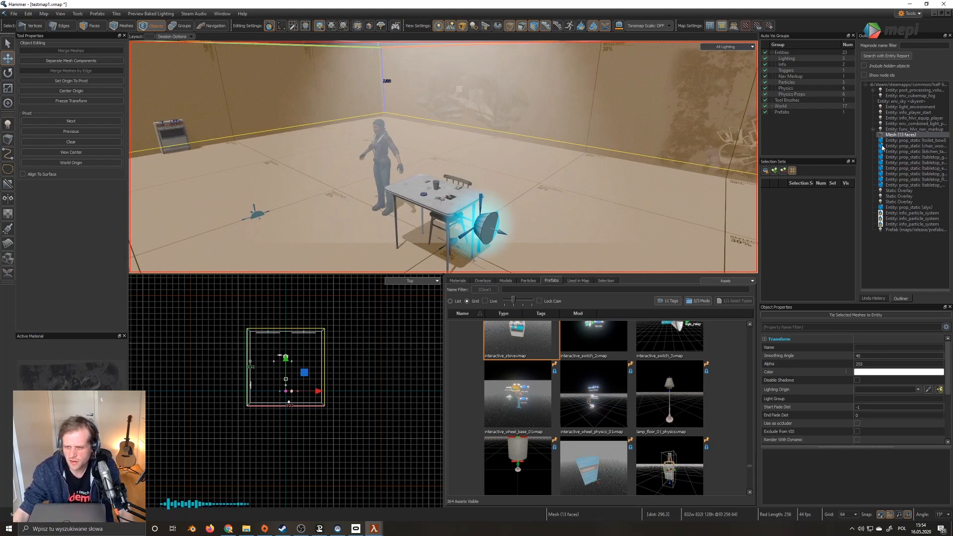
pyautogui.rightClick(908, 139)
pyautogui.moveTo(907, 142)
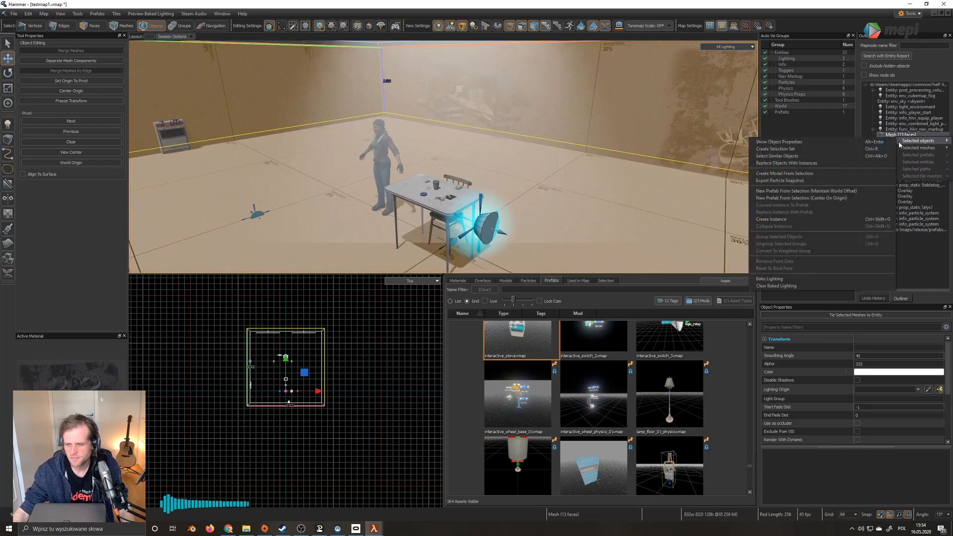
pyautogui.click(902, 136)
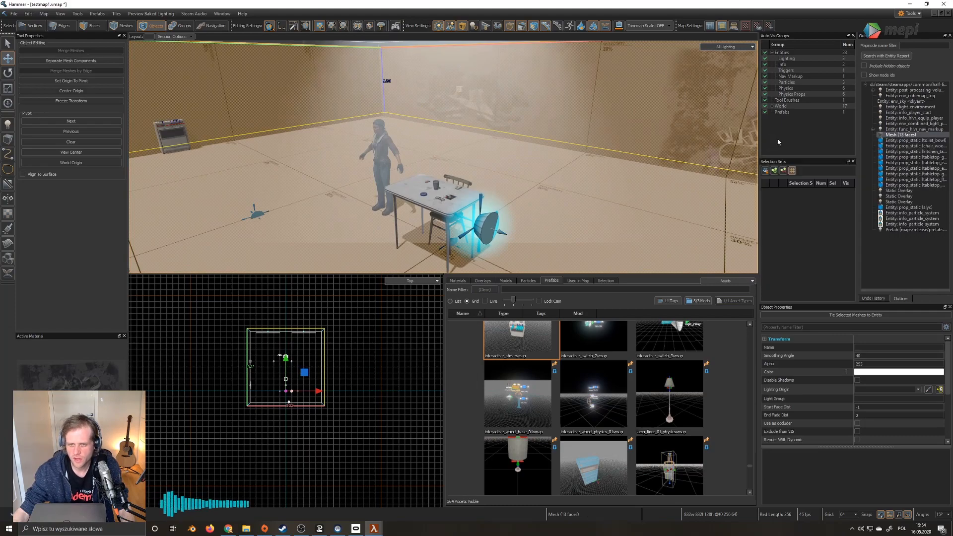
pyautogui.moveTo(580, 152); pyautogui.dragTo(576, 157, button='right')
pyautogui.click(583, 123)
# - Select the kitchen table, the wooden chair and all six small props lying on the tabletop together
pyautogui.click(355, 199)
pyautogui.moveTo(353, 198); pyautogui.dragTo(388, 233, button='right')
pyautogui.keyDown('ctrl'); pyautogui.click(388, 233); pyautogui.keyUp('ctrl')
pyautogui.moveTo(398, 170); pyautogui.dragTo(398, 169, button='right')
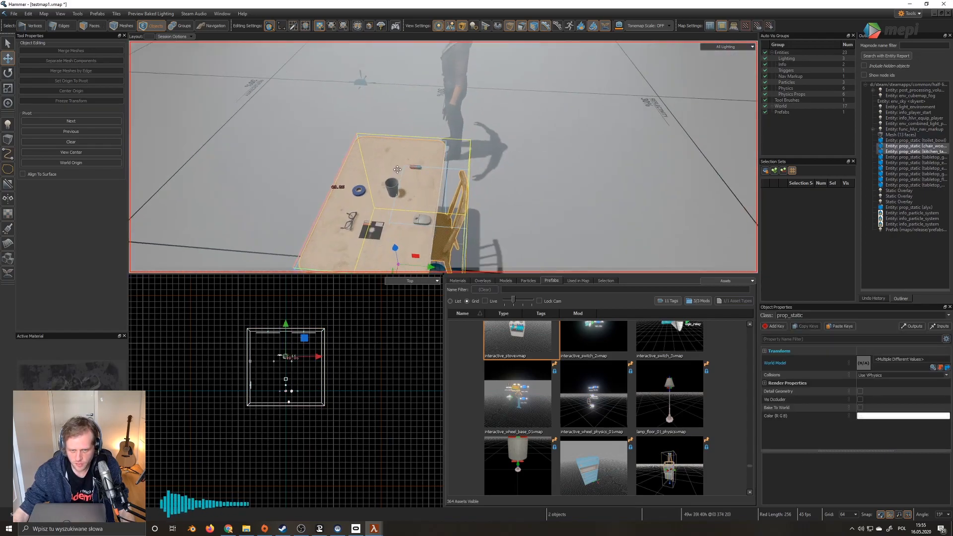
pyautogui.keyDown('ctrl'); pyautogui.click(386, 235); pyautogui.keyUp('ctrl')
pyautogui.keyDown('ctrl'); pyautogui.click(416, 224); pyautogui.keyUp('ctrl')
pyautogui.keyDown('ctrl'); pyautogui.click(393, 187); pyautogui.keyUp('ctrl')
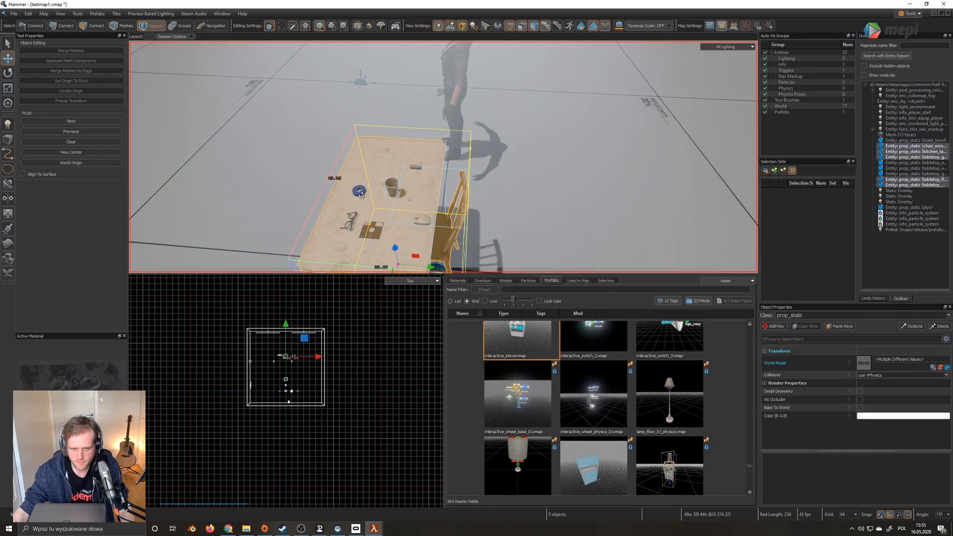
pyautogui.keyDown('ctrl'); pyautogui.click(361, 194); pyautogui.keyUp('ctrl')
pyautogui.keyDown('ctrl'); pyautogui.click(351, 224); pyautogui.keyUp('ctrl')
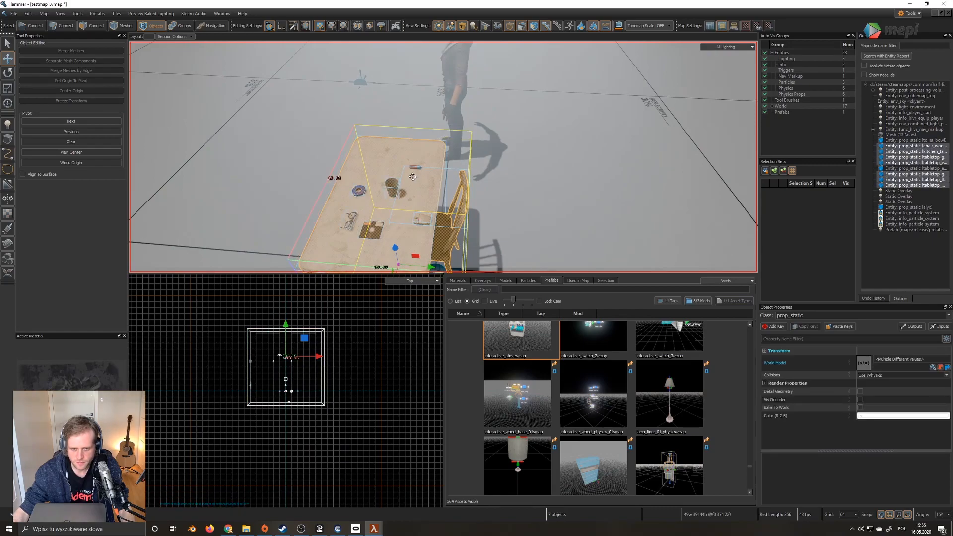
pyautogui.press('z')
pyautogui.press('s')
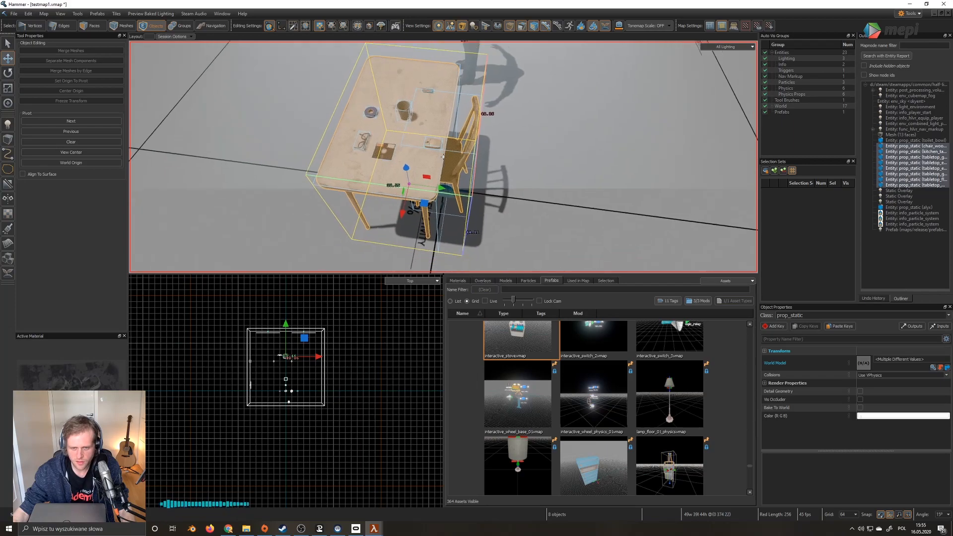
pyautogui.press('w')
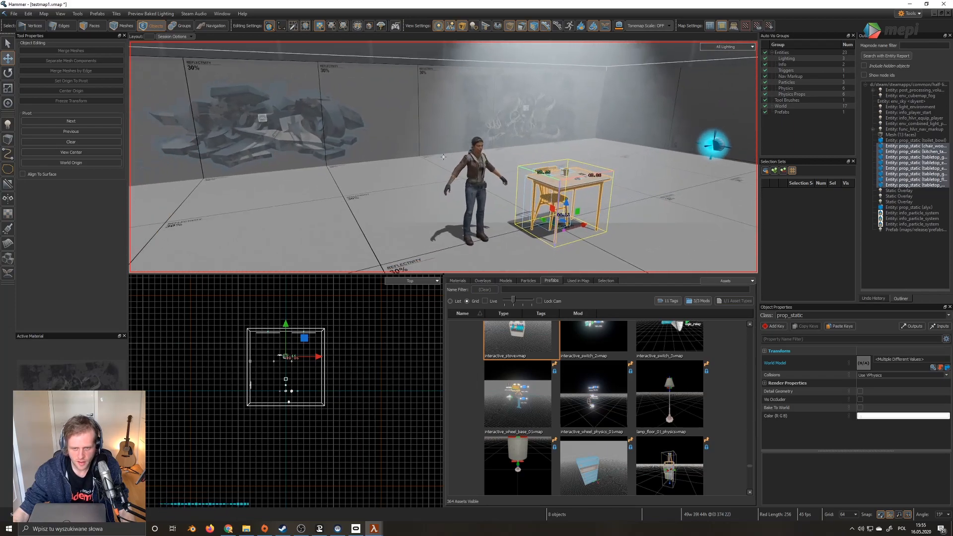
pyautogui.press('z')
# - Check the Grouping section of the Hammer Hotkey Reference in the browser, then group the selected table, chair and tabletop props in Hammer
pyautogui.hotkey('alt', 'Tab')
pyautogui.scroll(10, 654, 255)
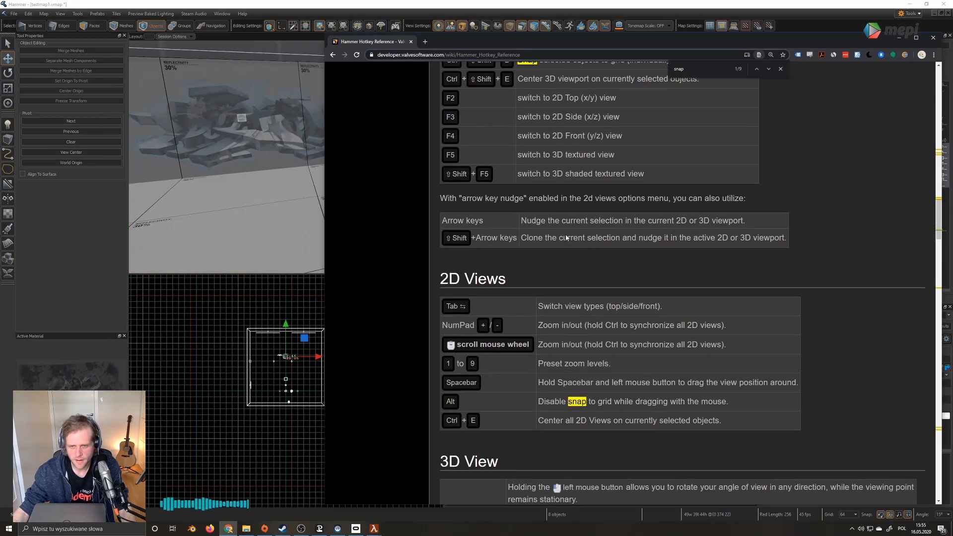
pyautogui.scroll(8, 653, 254)
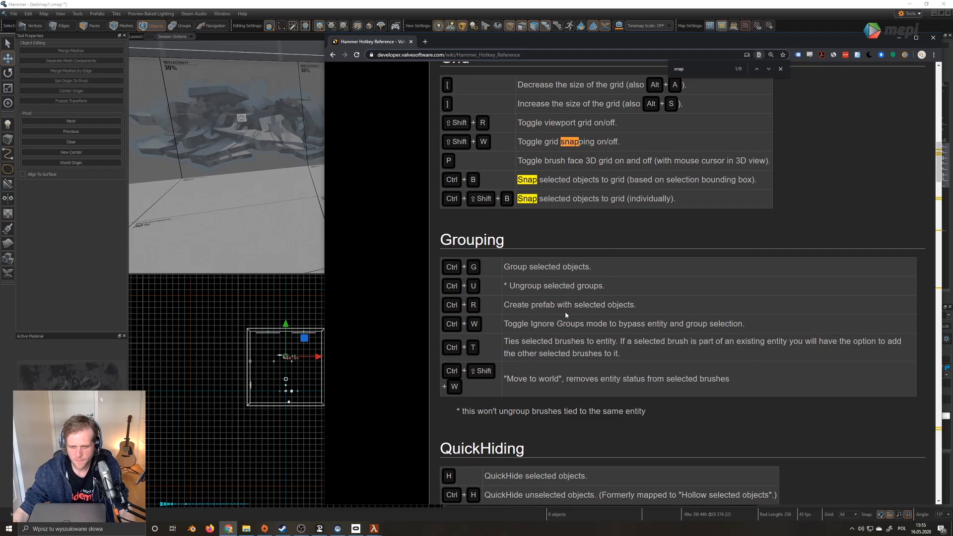
pyautogui.hotkey('alt', 'Tab')
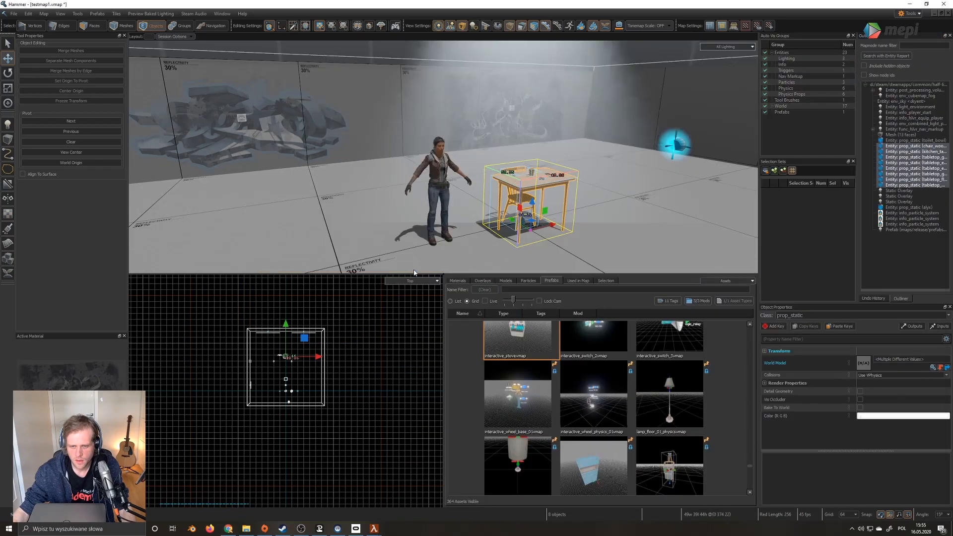
pyautogui.hotkey('ctrl', 'g')
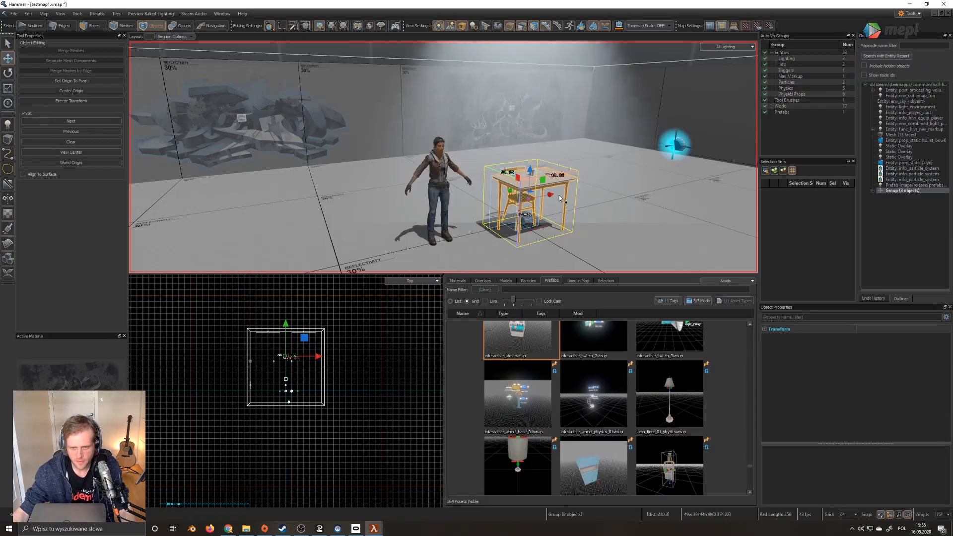
# - Test picking the grouped table and chair in the 3D view, and return to having the whole group selected
pyautogui.click(610, 185)
pyautogui.click(566, 203)
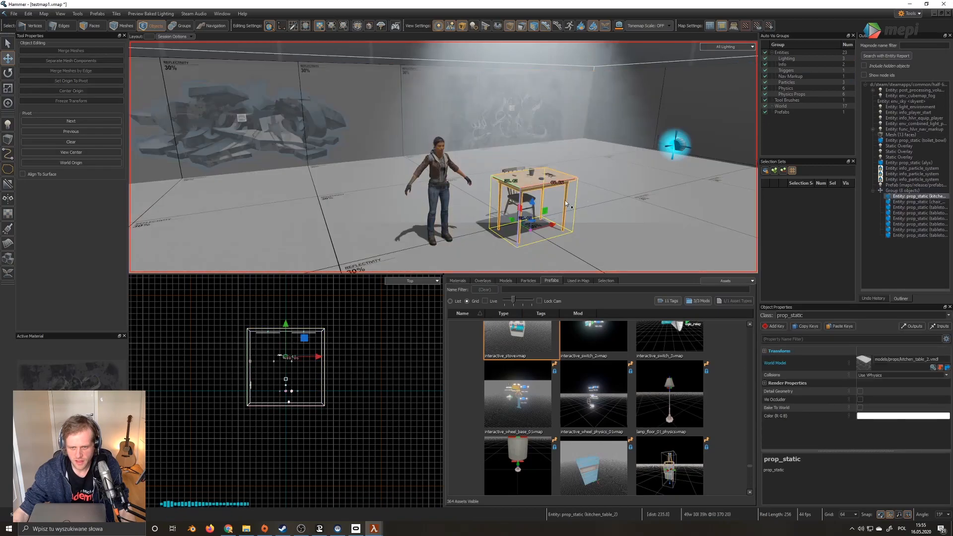
pyautogui.click(521, 200)
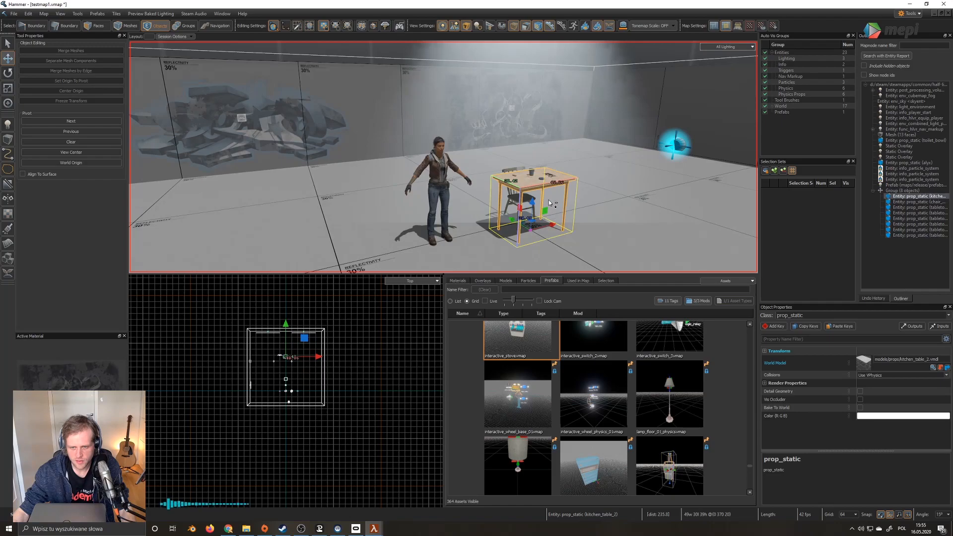
pyautogui.click(551, 206)
pyautogui.hotkey('ctrl', 'z')
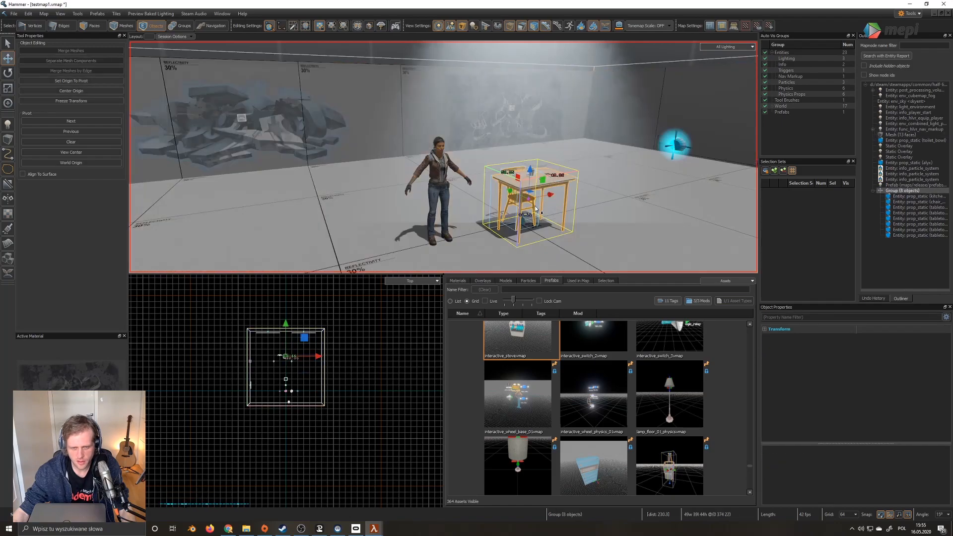
# - Create a selection set with its default name from the table group
pyautogui.press('z')
pyautogui.press('d')
pyautogui.press('z')
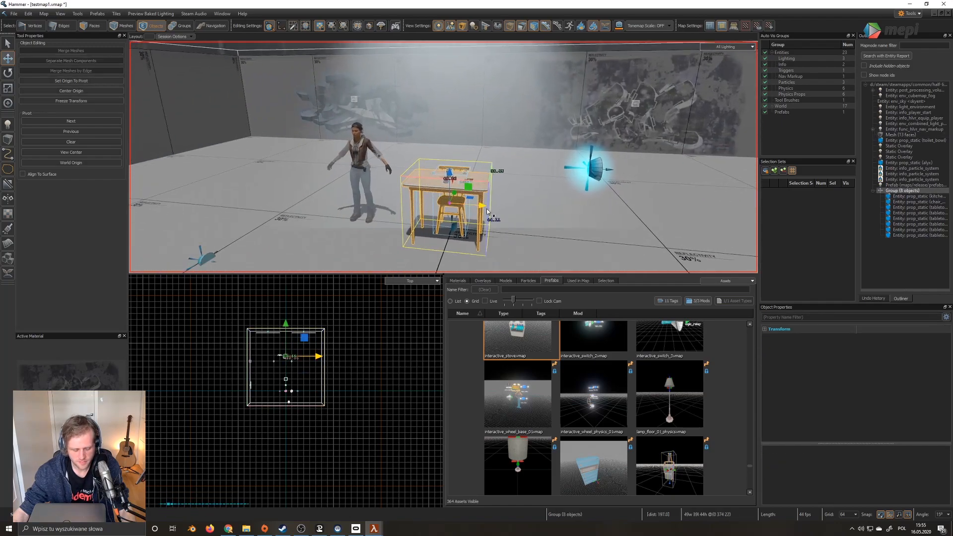
pyautogui.hotkey('alt', 'Tab')
pyautogui.hotkey('alt', 'Tab')
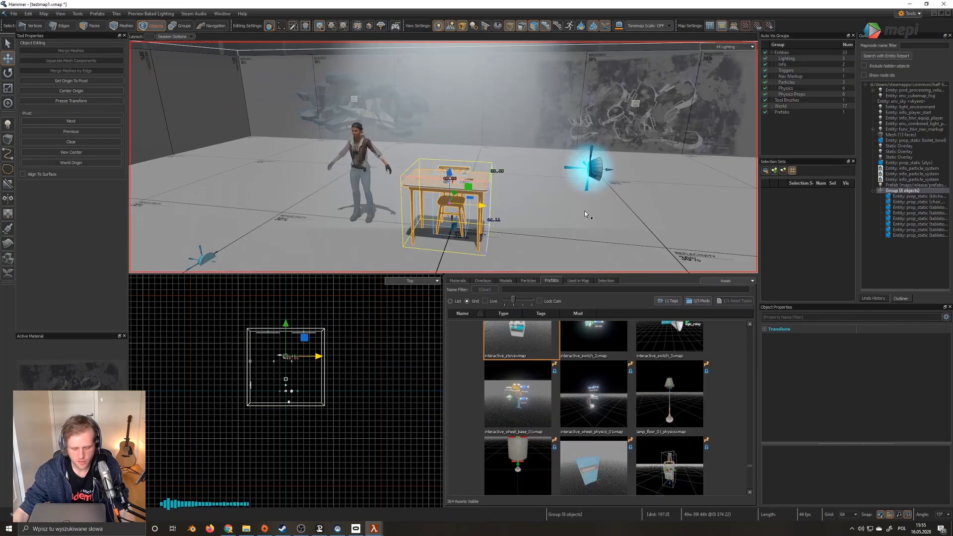
pyautogui.hotkey('ctrl', 'shift', 'b')
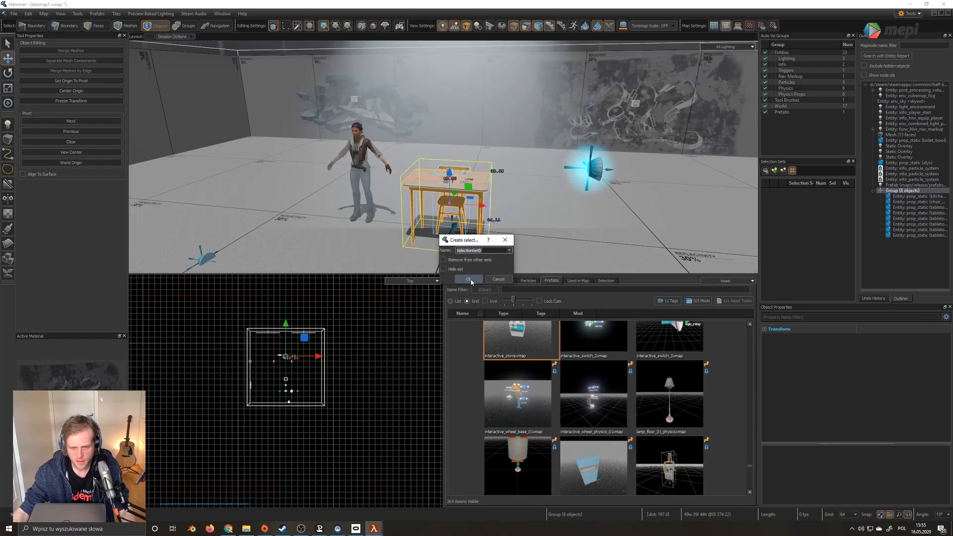
pyautogui.click(469, 279)
# - Test picking the table within its group, ungroup the eight props, and restore the selection of all eight
pyautogui.click(458, 198)
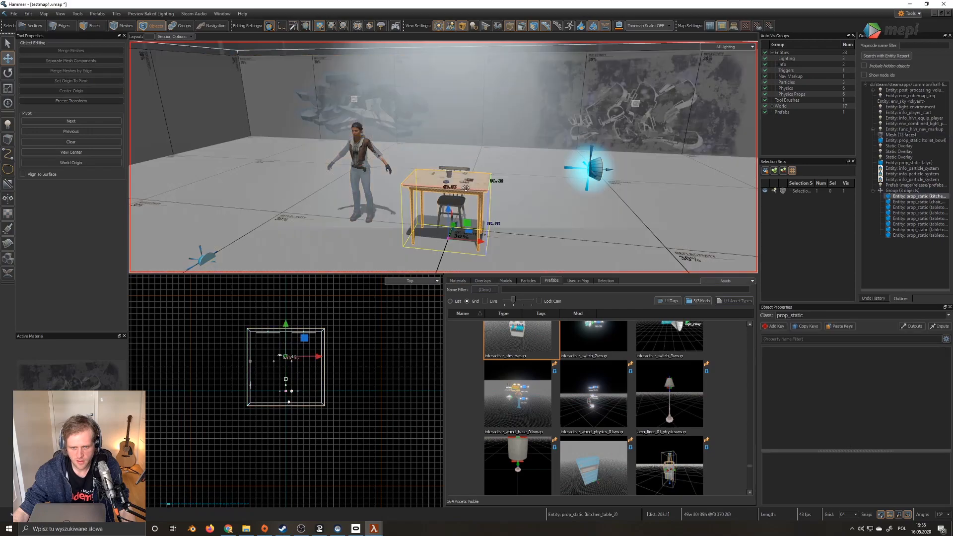
pyautogui.keyDown('alt'); pyautogui.click(476, 186); pyautogui.keyUp('alt')
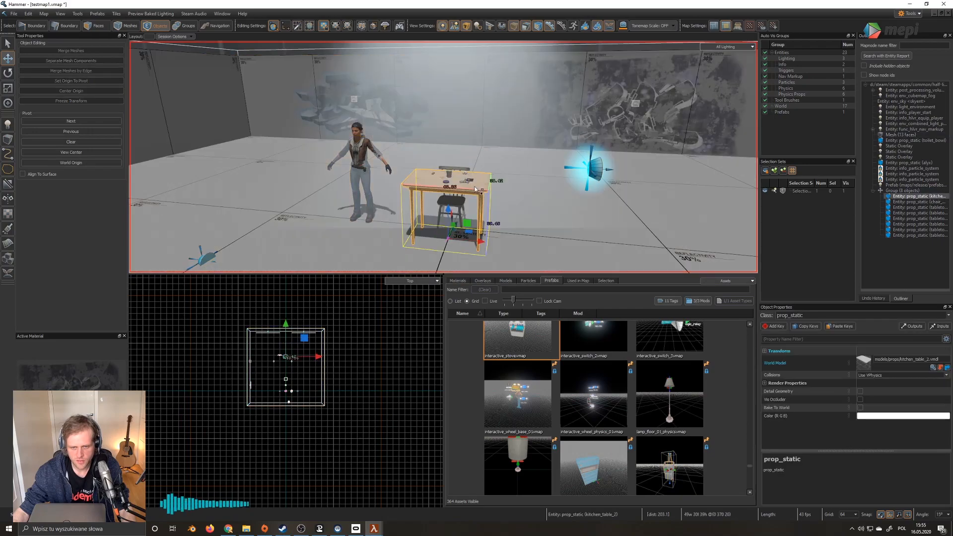
pyautogui.keyDown('alt'); pyautogui.click(488, 218); pyautogui.keyUp('alt')
pyautogui.keyDown('alt'); pyautogui.click(487, 219); pyautogui.keyUp('alt')
pyautogui.hotkey('ctrl', 'u')
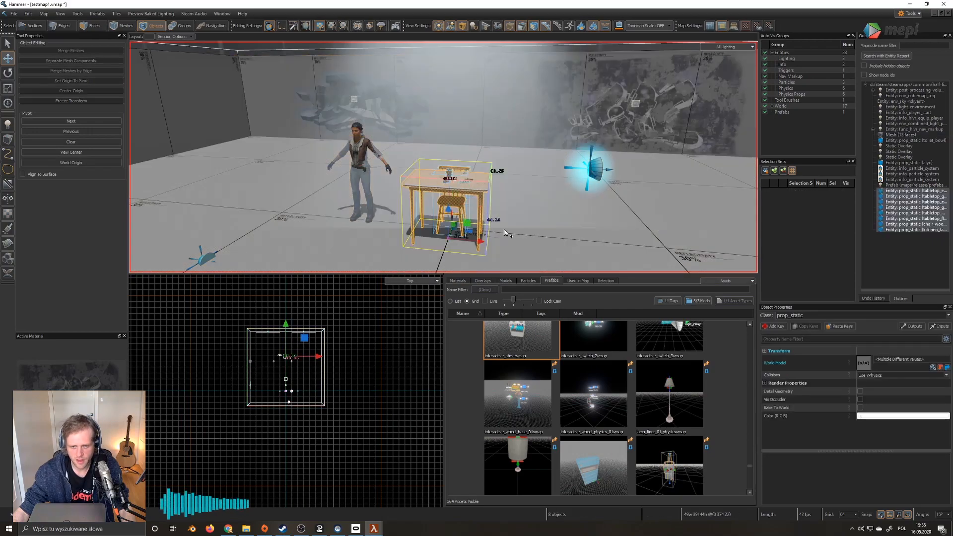
pyautogui.click(443, 188)
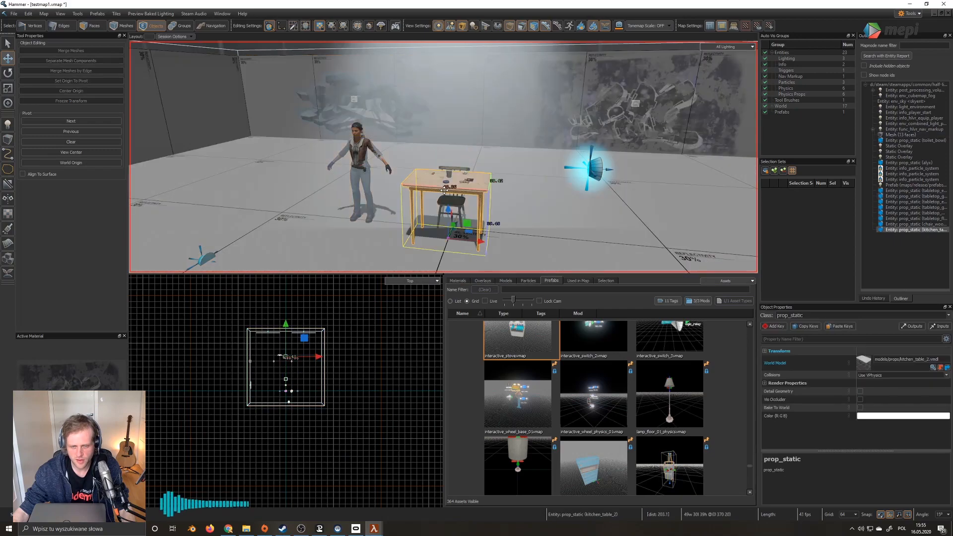
pyautogui.hotkey('ctrl', 'z')
pyautogui.hotkey('ctrl', 'z')
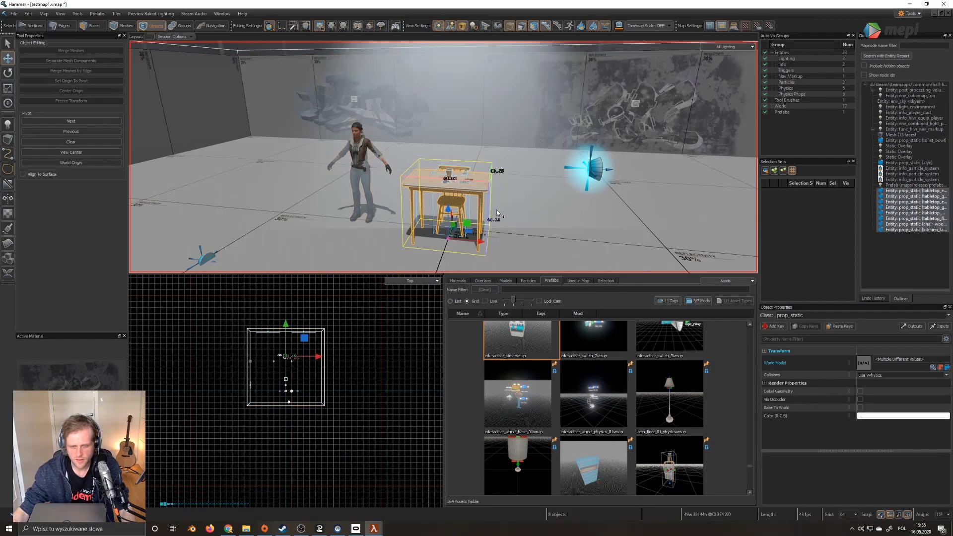
# - Move the table, chair and tabletop props 256 units and another 64 units toward the left wall, near the stove
pyautogui.moveTo(434, 242); pyautogui.dragTo(117, 183)
pyautogui.press('z')
pyautogui.press('w')
pyautogui.press('w')
pyautogui.press('s')
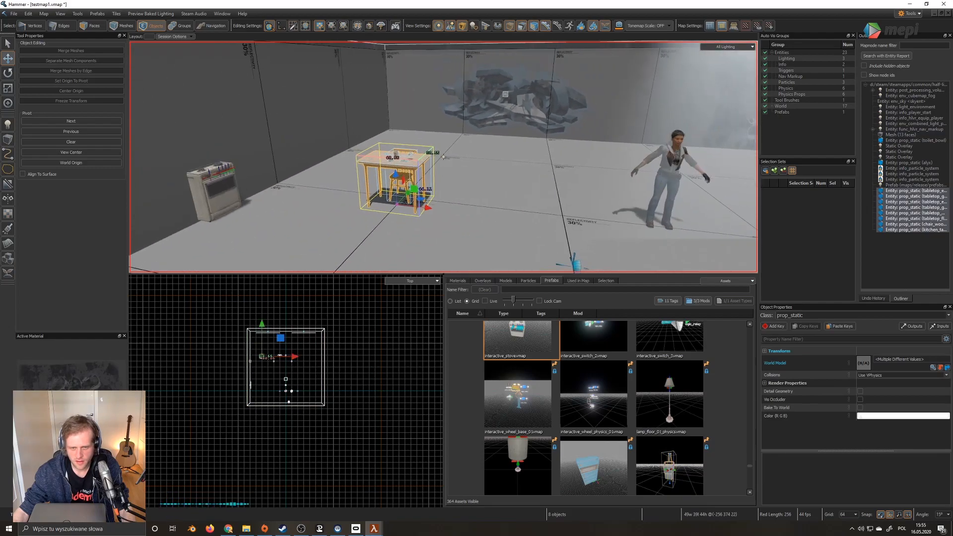
pyautogui.press('z')
pyautogui.moveTo(428, 203); pyautogui.dragTo(352, 188)
pyautogui.press('z')
pyautogui.press('s')
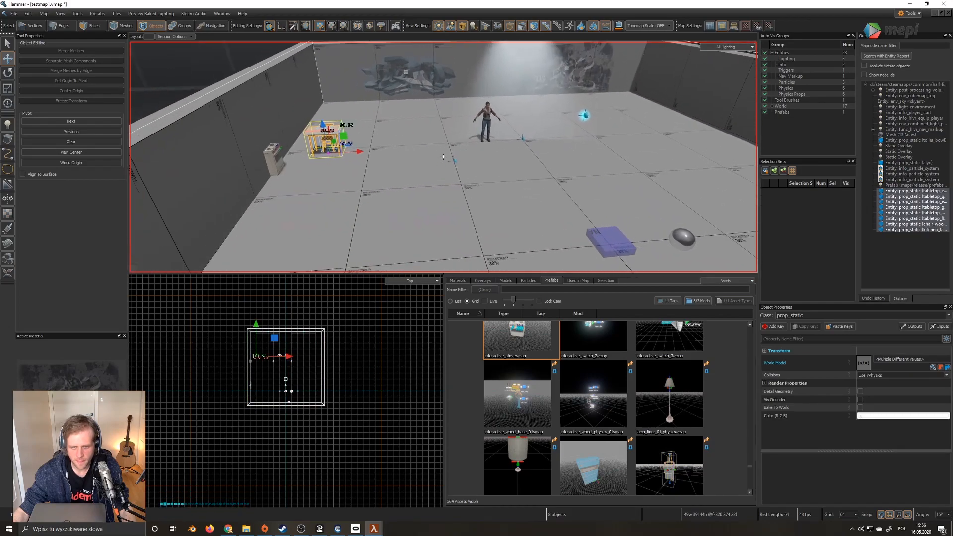
# - Move the info_player_start entity across the room to stand beside the stove and table
pyautogui.click(471, 267)
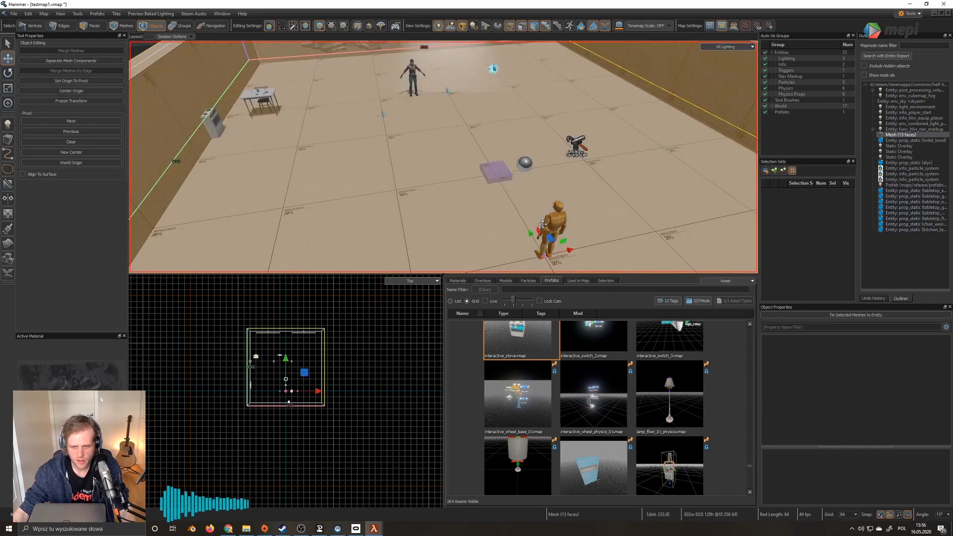
pyautogui.click(559, 239)
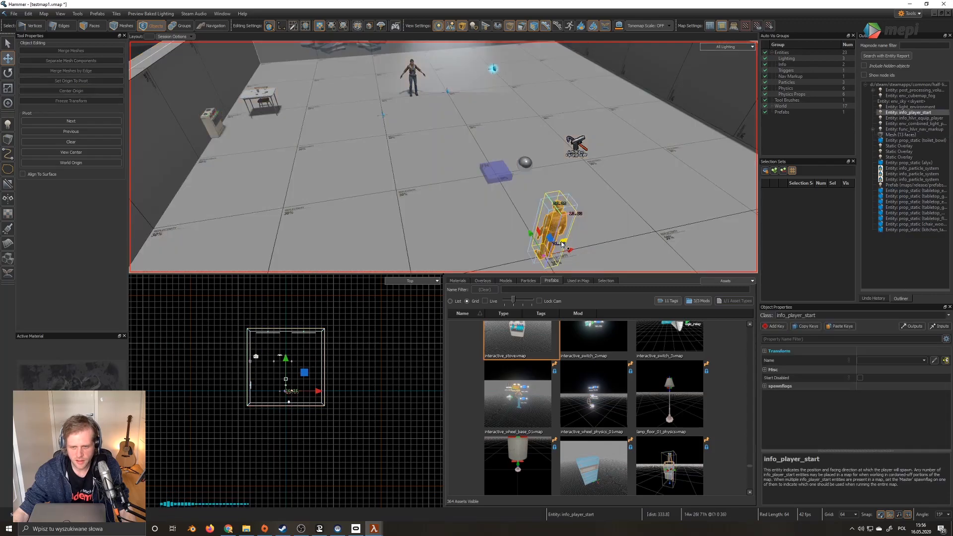
pyautogui.press('z')
pyautogui.press('d')
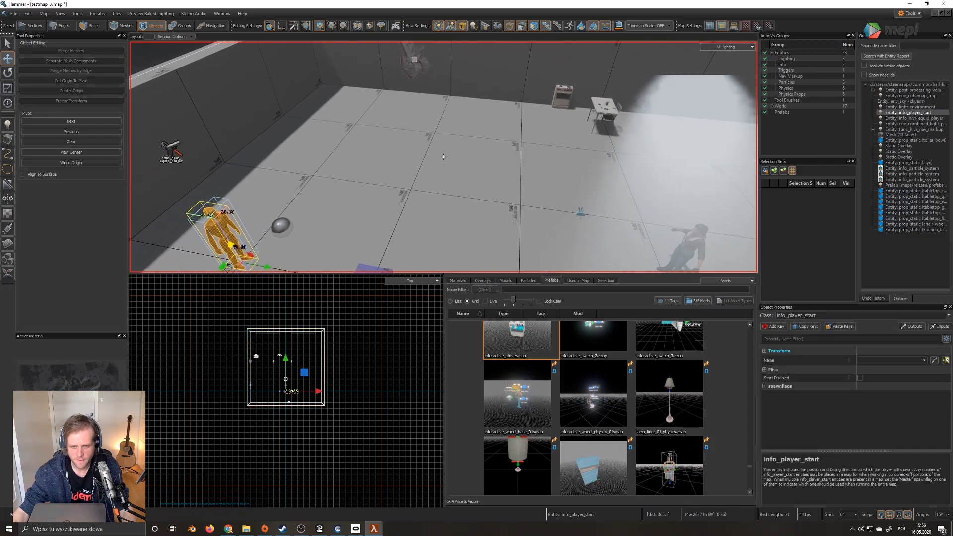
pyautogui.press('z')
pyautogui.moveTo(301, 246)
pyautogui.mouseDown()
pyautogui.moveTo(574, 133)
pyautogui.moveTo(563, 121)
pyautogui.moveTo(574, 121)
pyautogui.mouseUp()
# - Move the Alyx character 192 units in negative X and 64 units in positive Y, beyond the table
pyautogui.click(416, 249)
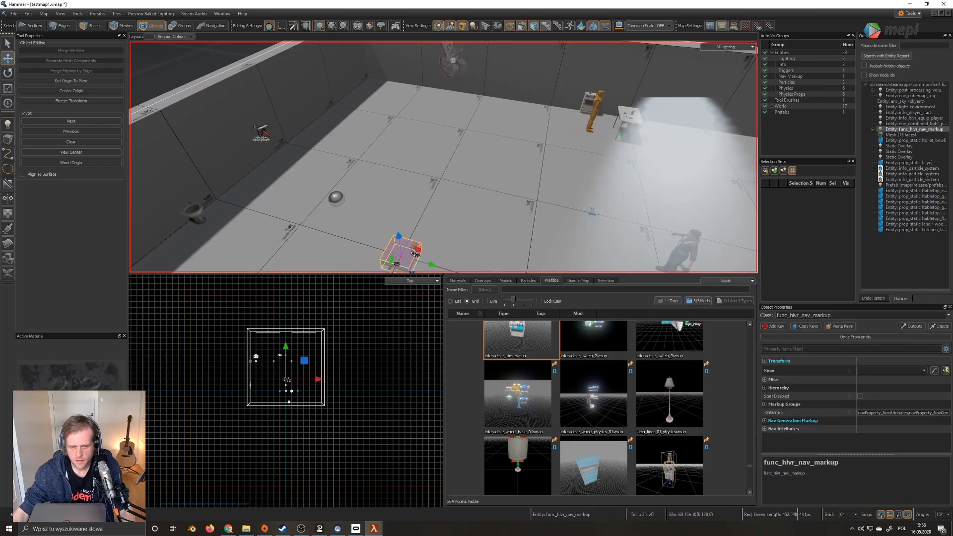
pyautogui.moveTo(424, 264); pyautogui.dragTo(443, 157, button='right')
pyautogui.press('w')
pyautogui.press('s')
pyautogui.click(658, 206)
pyautogui.moveTo(660, 198); pyautogui.dragTo(444, 157, button='right')
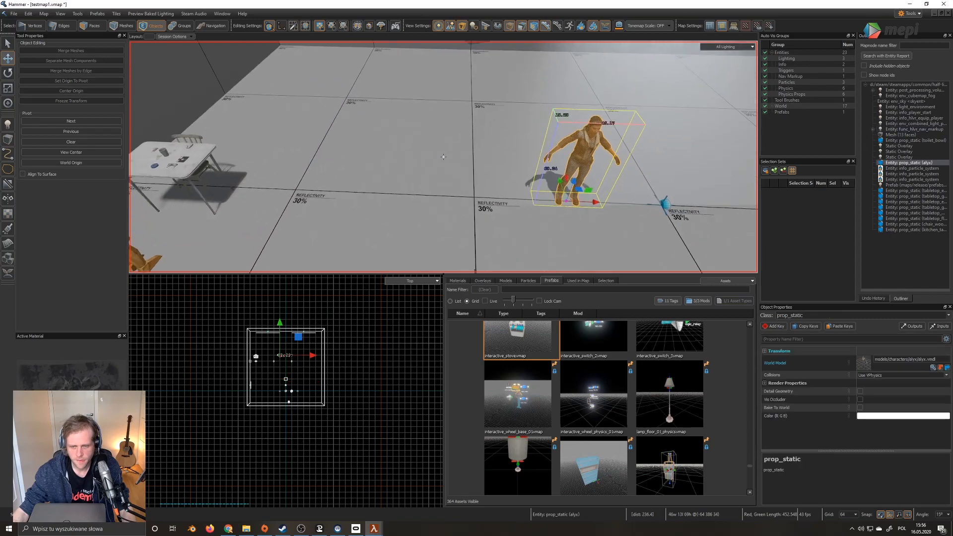
pyautogui.moveTo(567, 202); pyautogui.dragTo(318, 137)
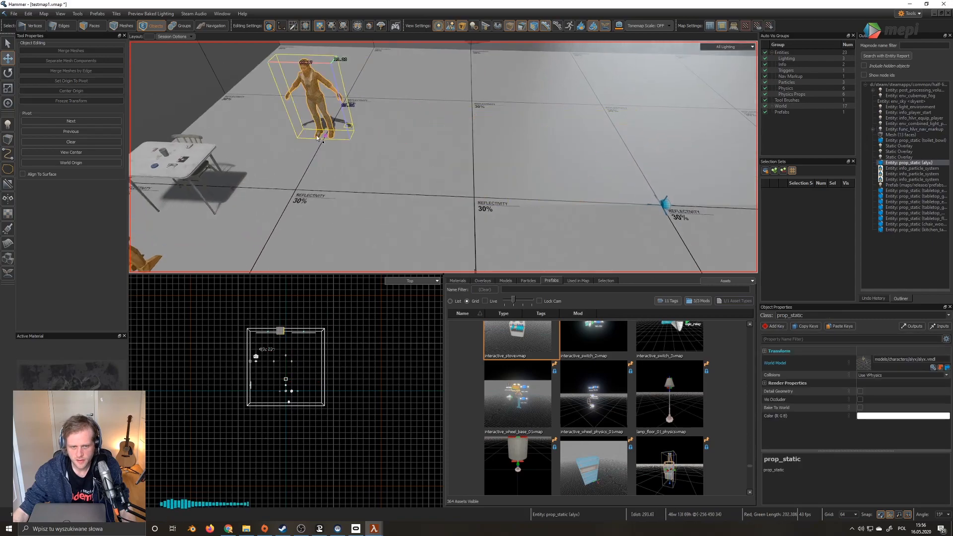
pyautogui.moveTo(299, 139); pyautogui.dragTo(443, 157, button='right')
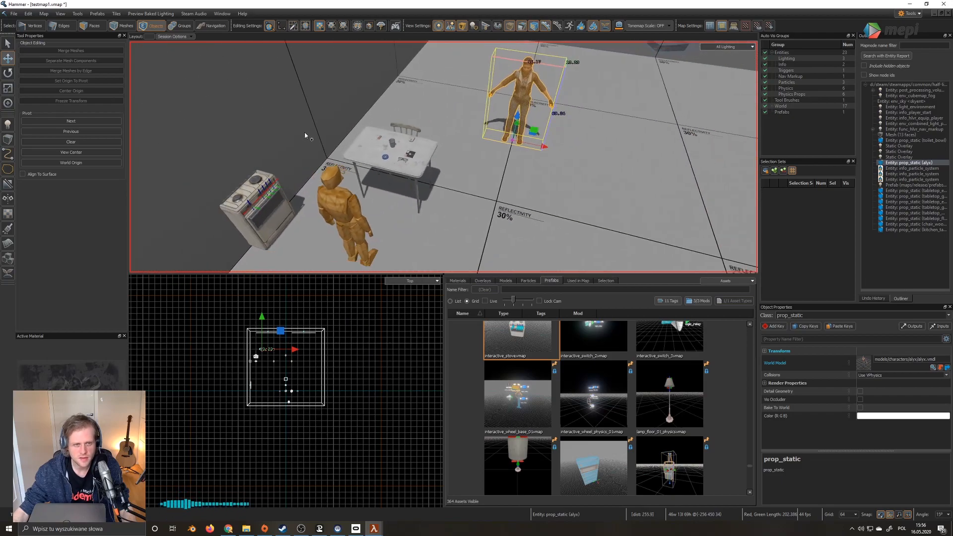
# - Bake the preview lighting for the whole map
pyautogui.click(193, 14)
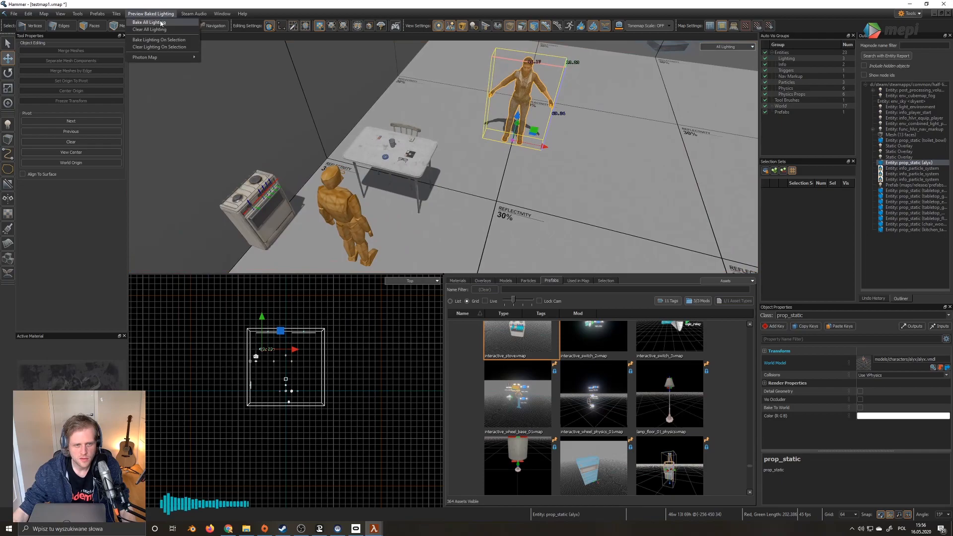
pyautogui.click(154, 22)
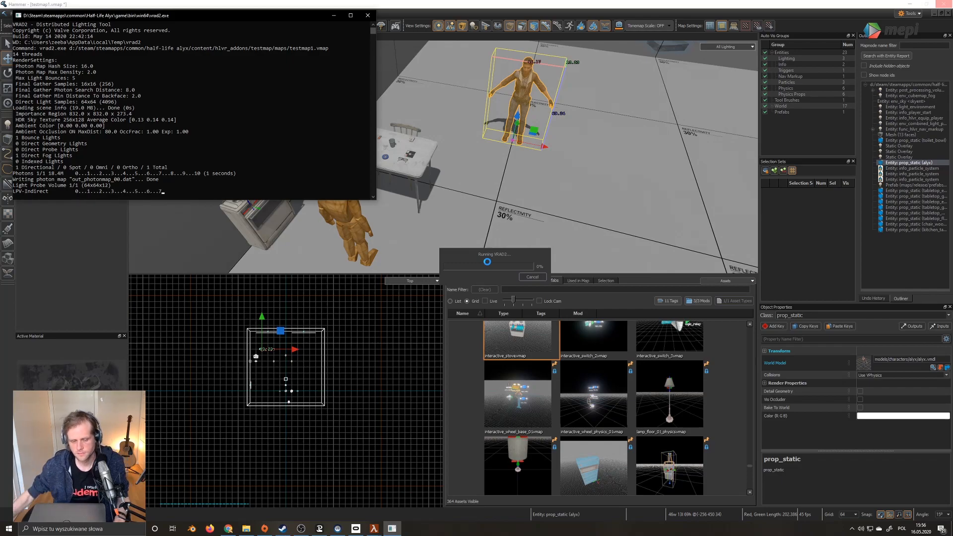
pyautogui.click(301, 528)
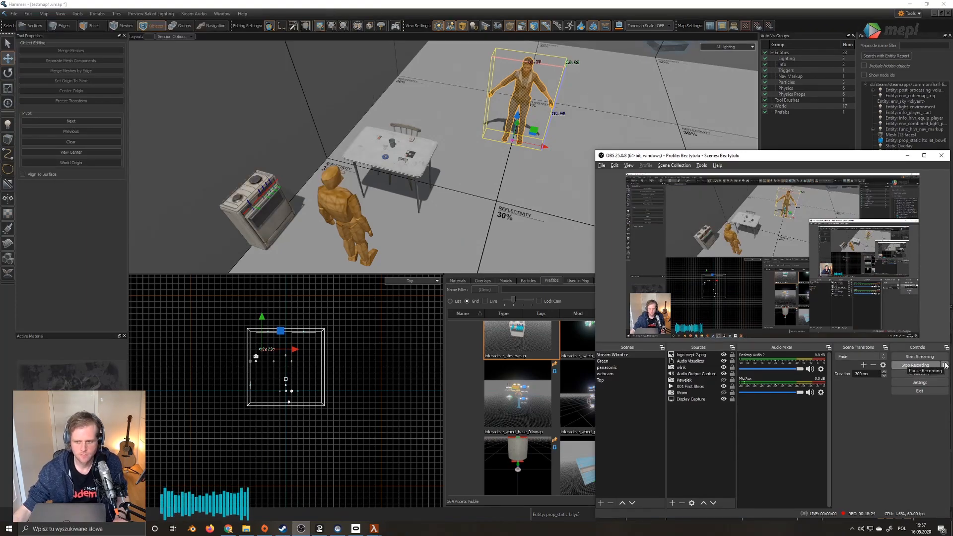
pyautogui.click(945, 366)
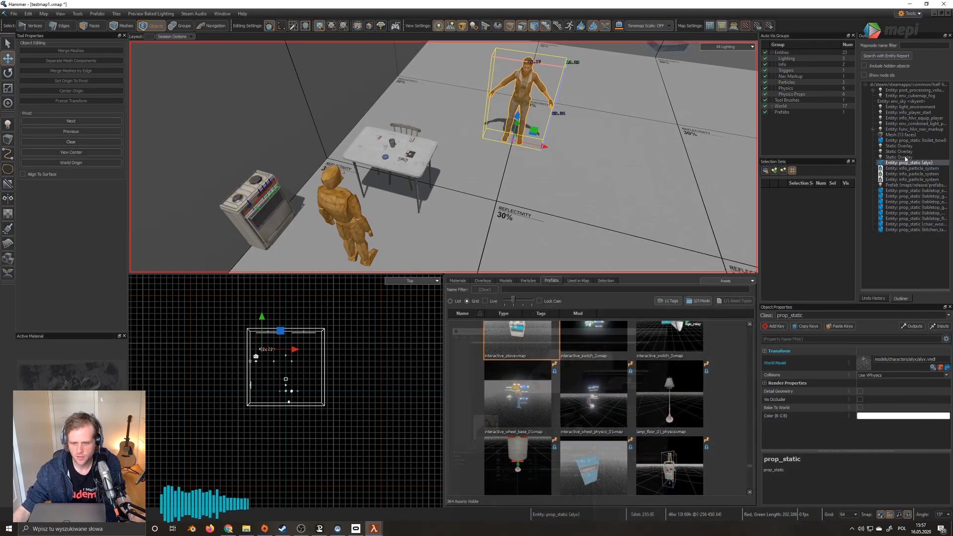
pyautogui.click(908, 156)
pyautogui.click(166, 14)
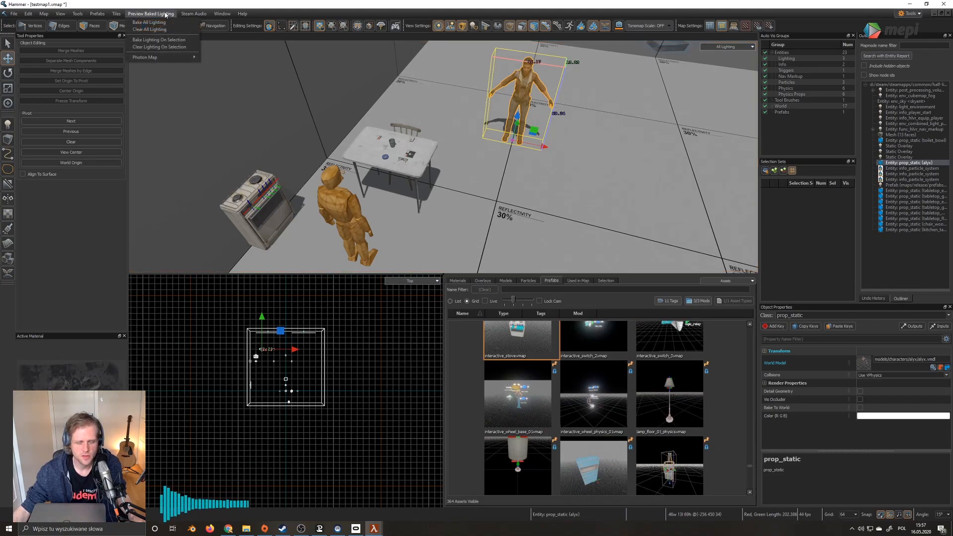
pyautogui.click(166, 14)
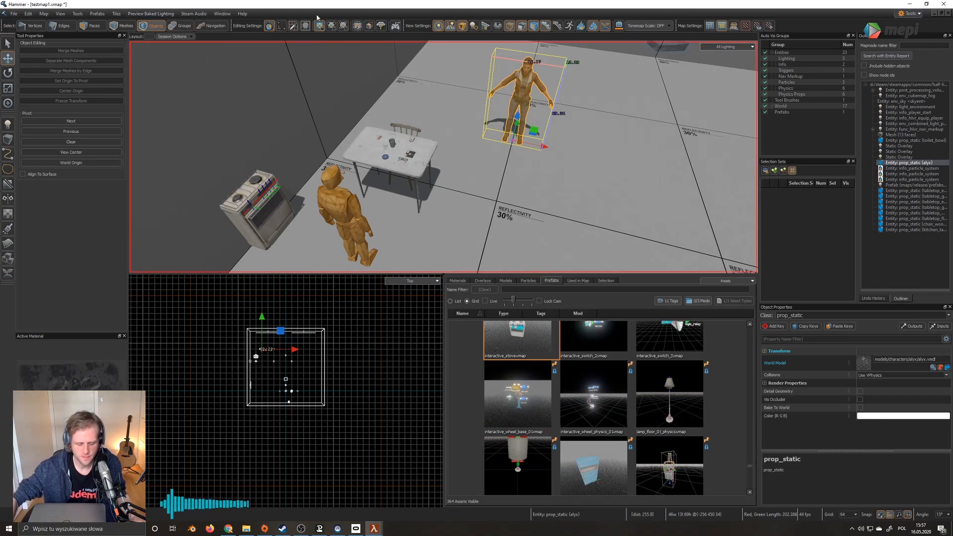
# - Build the map with the Full Compile preset, saving the pending changes and loading it in the engine
pyautogui.press('F9')
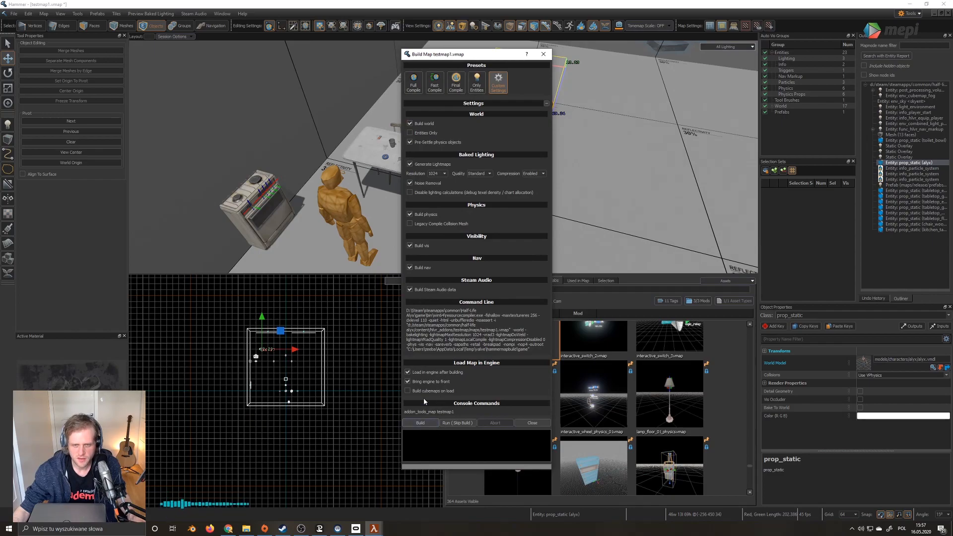
pyautogui.click(412, 85)
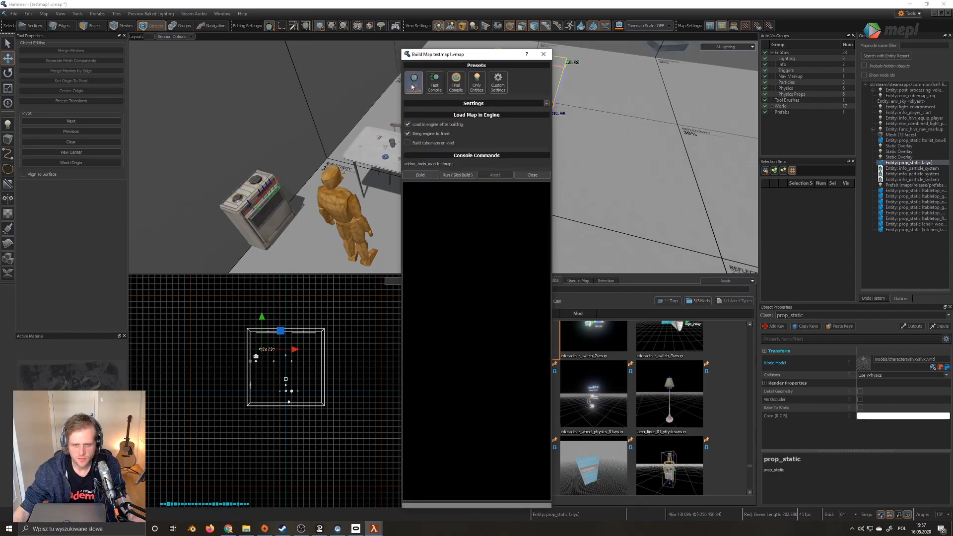
pyautogui.click(421, 176)
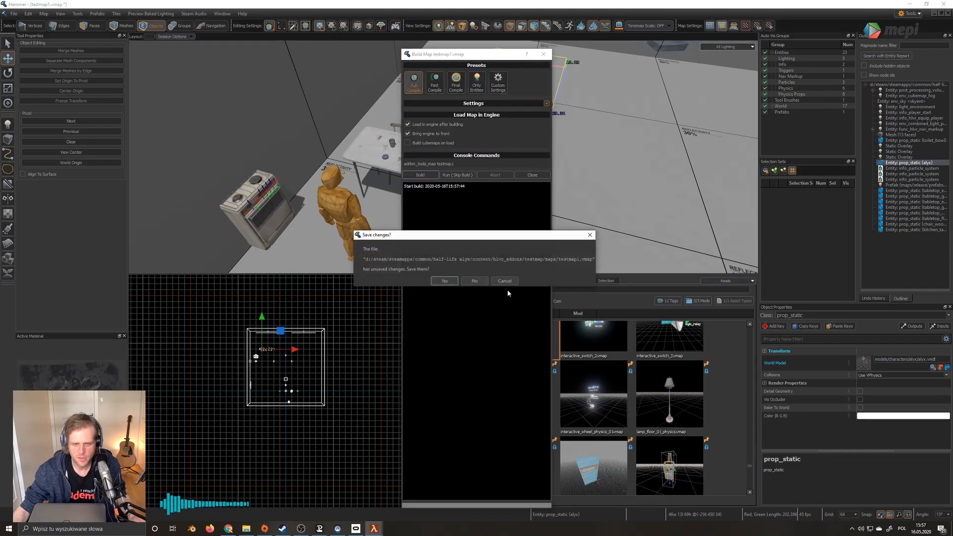
pyautogui.click(445, 281)
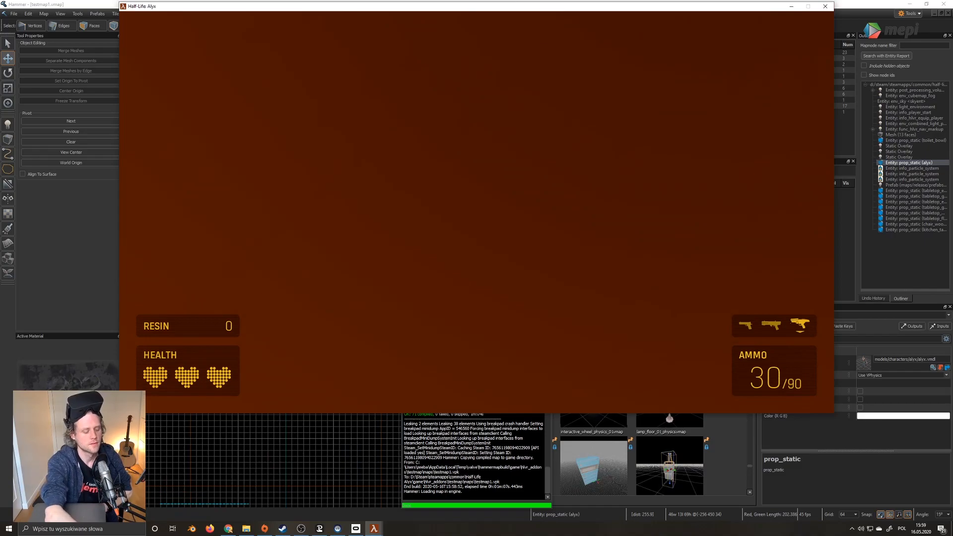
# - Switch back to Hammer, move the build window aside, clear the selection and examine the floor around the player equipment entity
pyautogui.hotkey('alt', 'Tab')
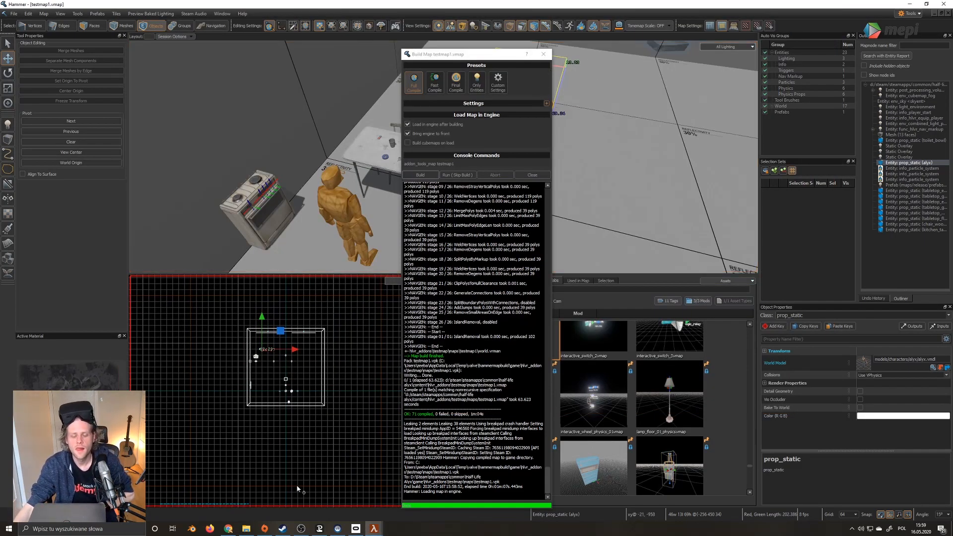
pyautogui.moveTo(480, 55); pyautogui.dragTo(716, 78)
pyautogui.click(494, 213)
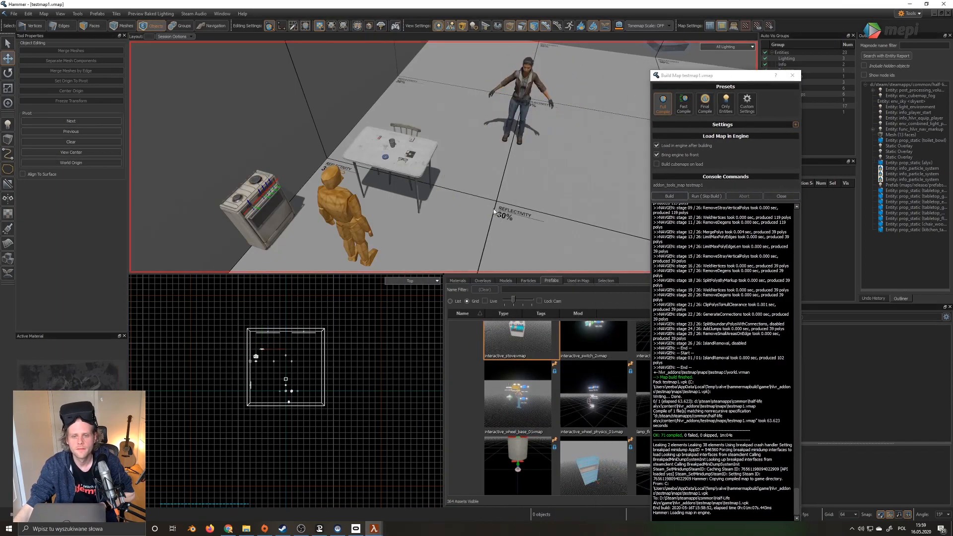
pyautogui.scroll(-10, 506, 218)
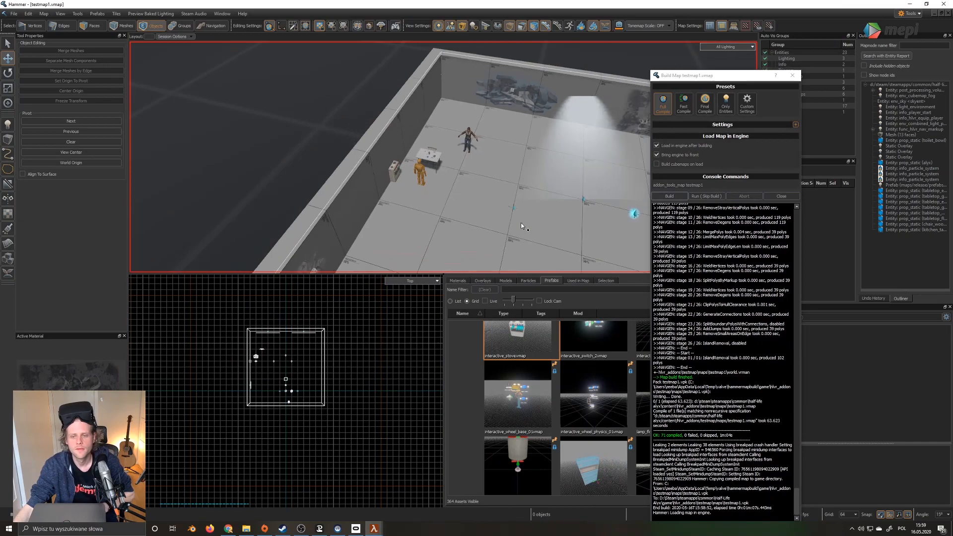
pyautogui.moveTo(460, 206); pyautogui.dragTo(443, 157, button='right')
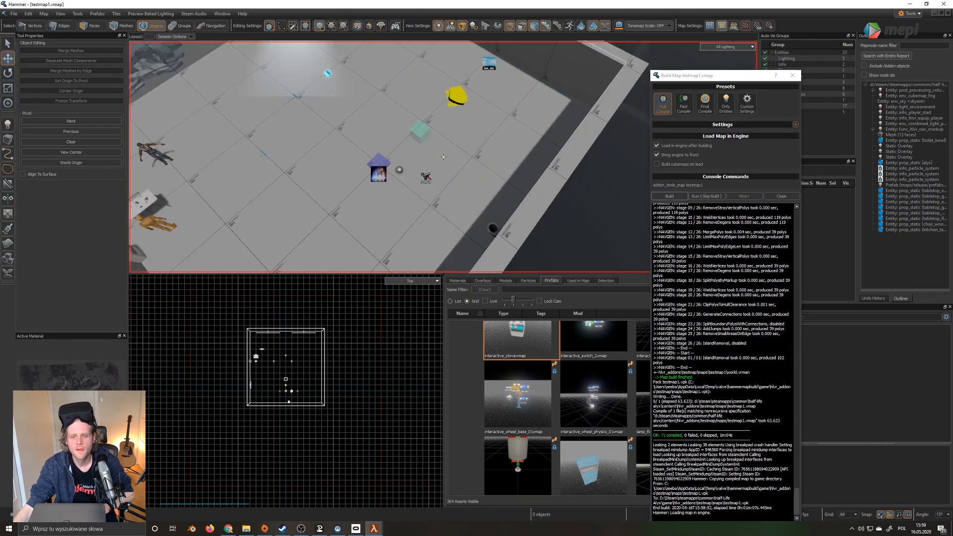
pyautogui.scroll(6, 449, 208)
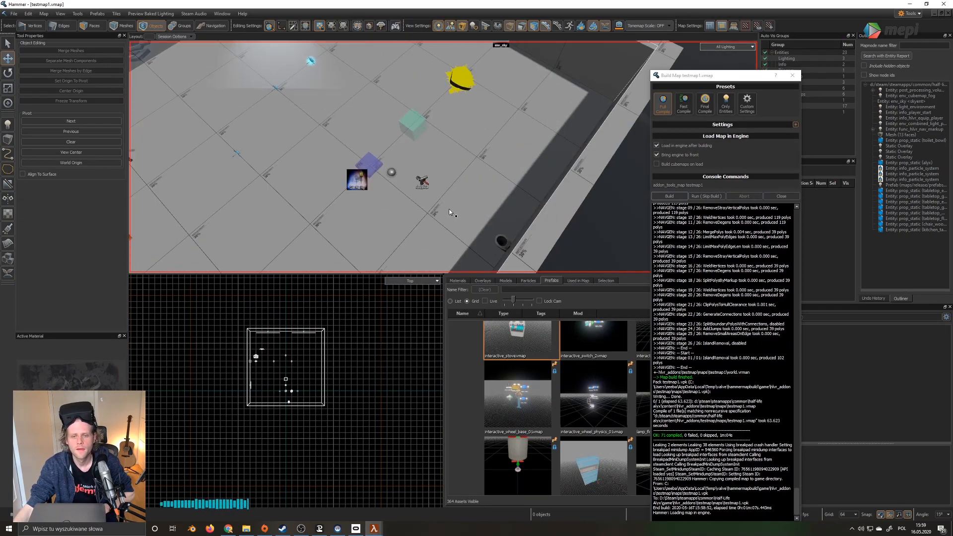
pyautogui.scroll(2, 450, 207)
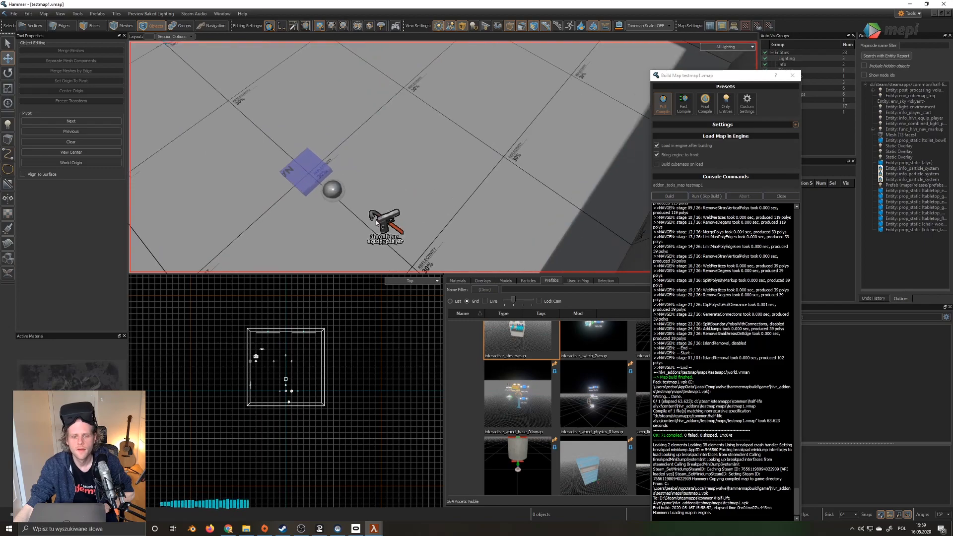
pyautogui.moveTo(392, 225); pyautogui.dragTo(444, 157, button='right')
# - Undo the deselection and the last move of the Alyx character
pyautogui.click(28, 13)
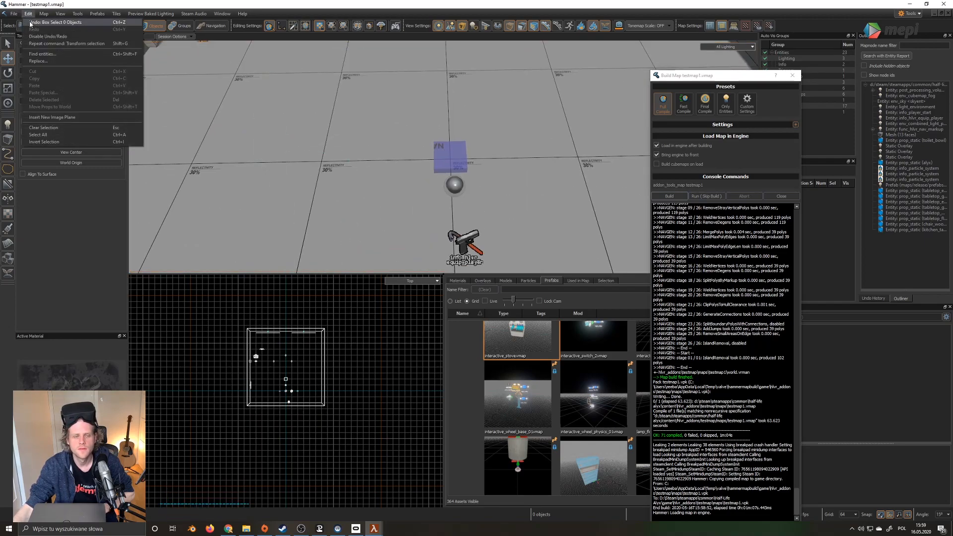
pyautogui.click(30, 22)
pyautogui.click(29, 14)
pyautogui.click(29, 14)
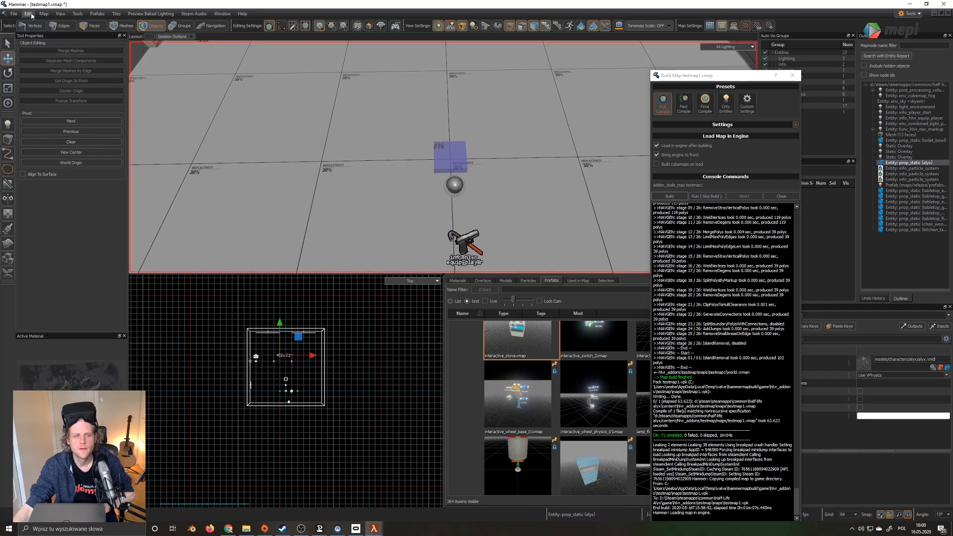
# - Undo the intermediate selections and the move of info_player_start, and check its position behind the player equipment entity
pyautogui.click(32, 15)
pyautogui.click(33, 22)
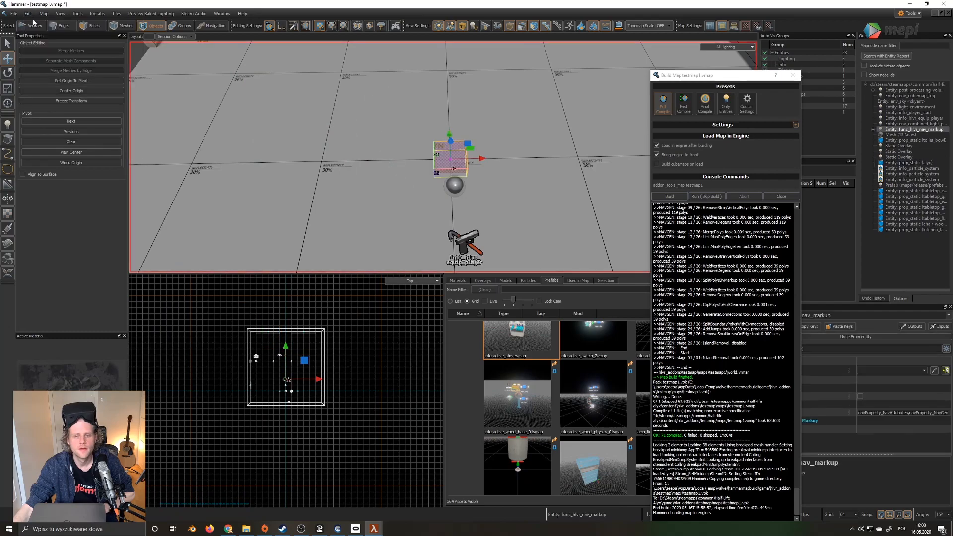
pyautogui.click(28, 13)
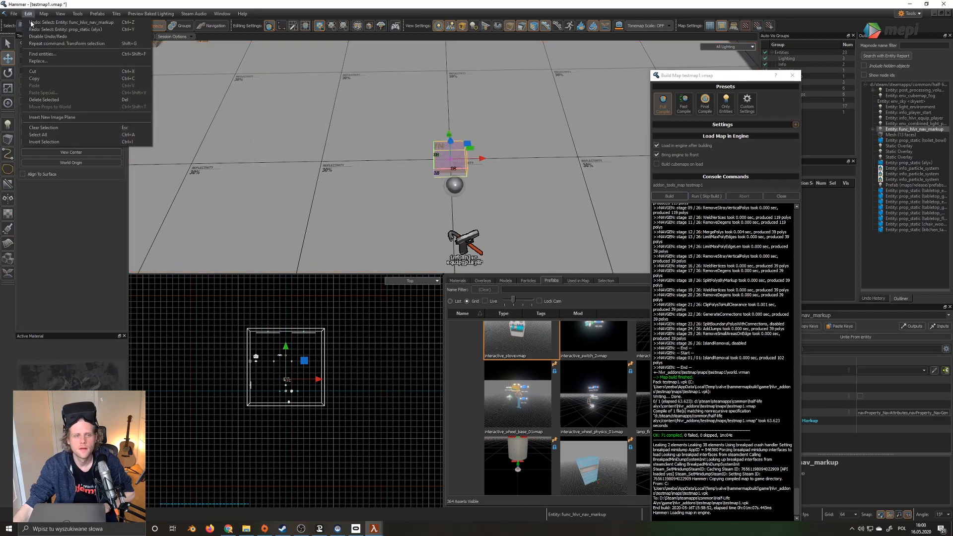
pyautogui.click(31, 23)
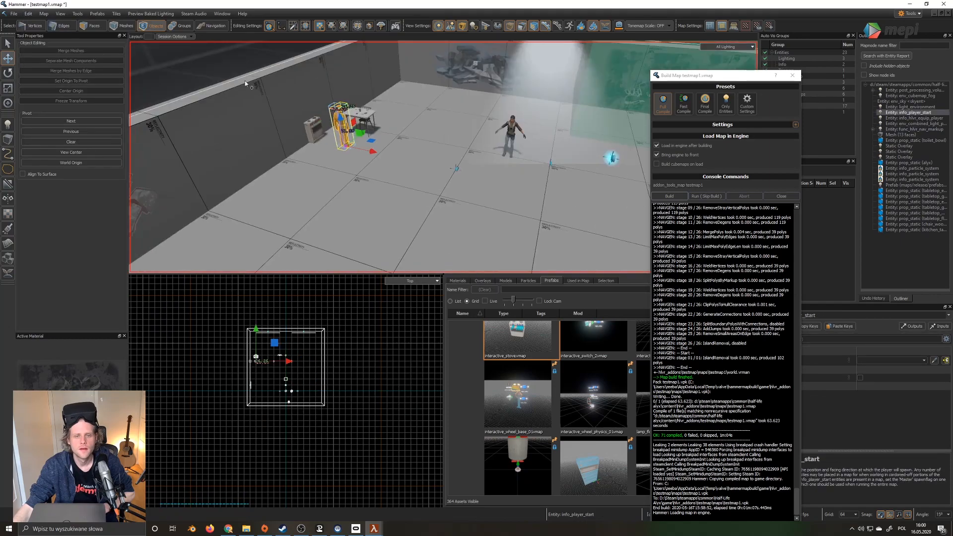
pyautogui.click(28, 13)
pyautogui.click(31, 22)
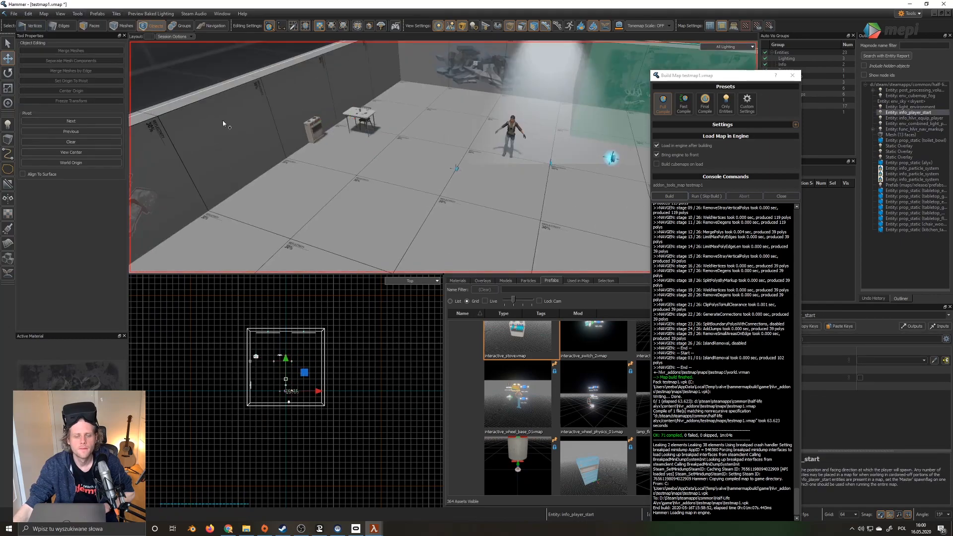
pyautogui.moveTo(223, 124); pyautogui.dragTo(273, 230, button='right')
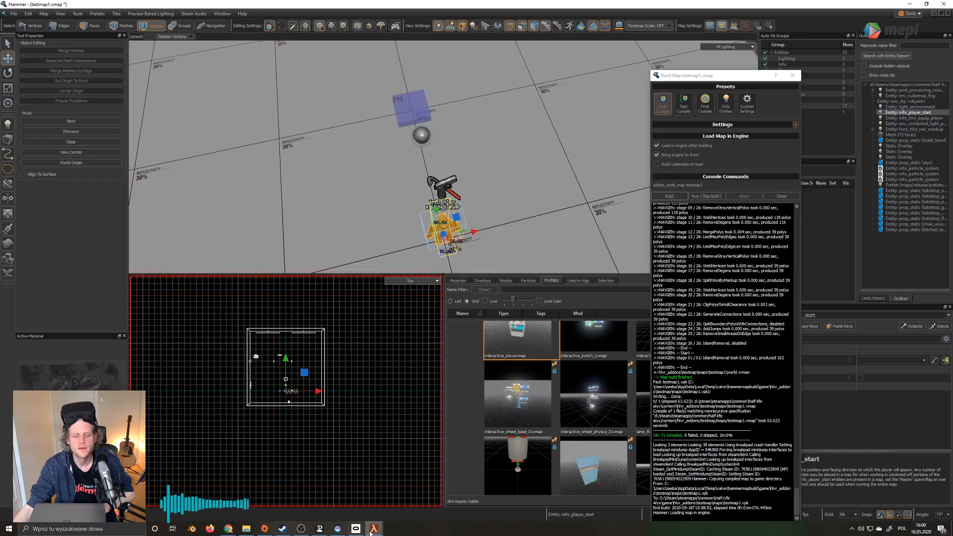
# - Switch to the running Half-Life: Alyx window to test the map, and save testmap1.vmap when closing the tools
pyautogui.click(370, 533)
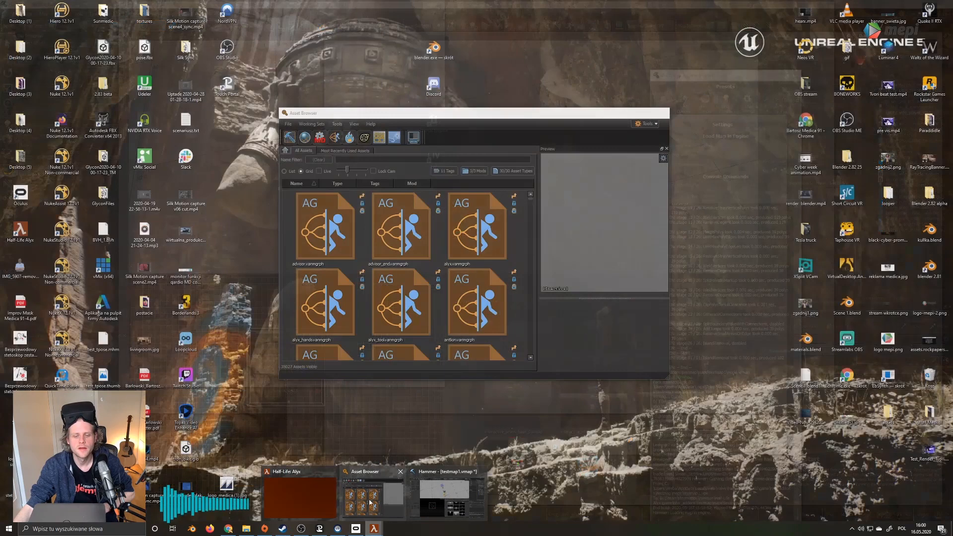
pyautogui.click(328, 499)
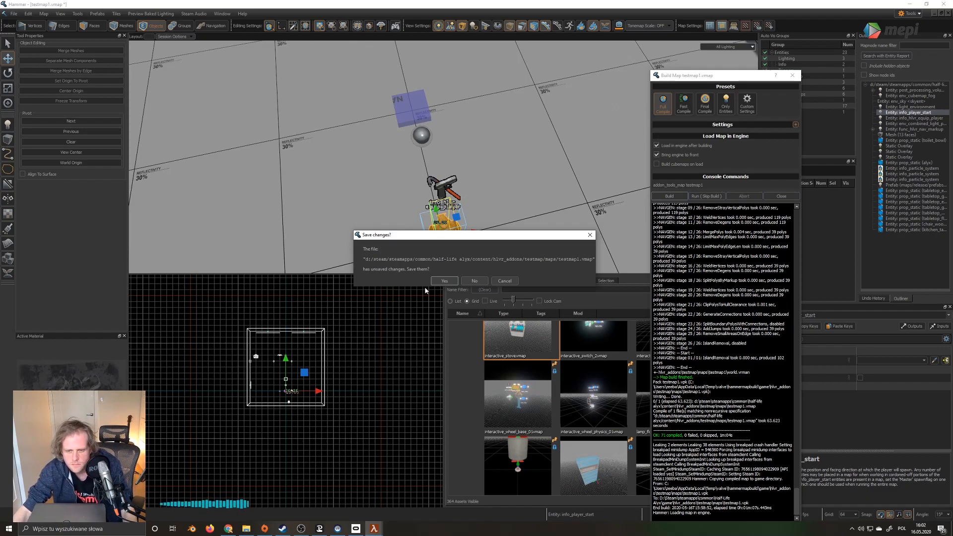
pyautogui.click(441, 282)
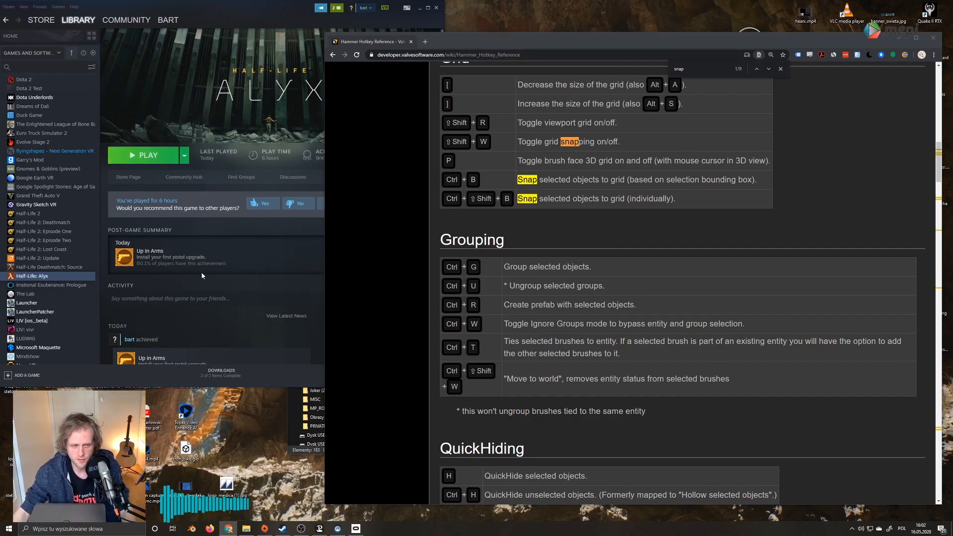
# - Start Half-Life: Alyx from the Steam library with the Launch Workshop Tools option
pyautogui.click(142, 164)
pyautogui.click(143, 156)
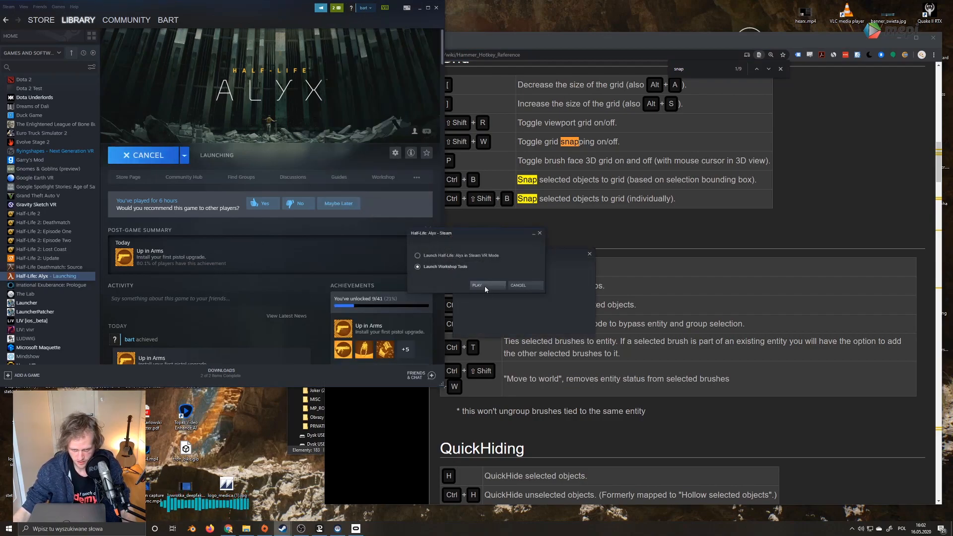
pyautogui.click(484, 286)
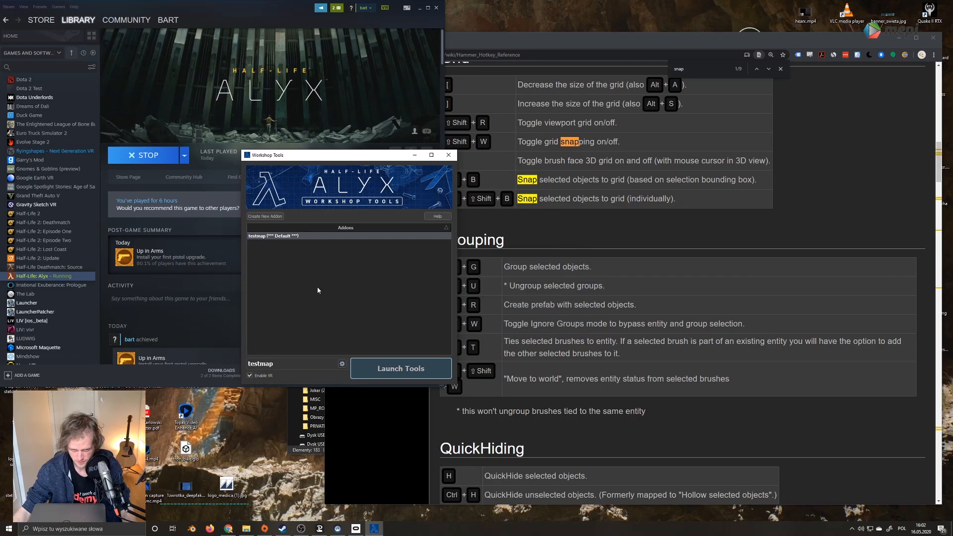
# - Launch the Workshop Tools for the testmap addon and open the recent map testmap1.vmap in Hammer
pyautogui.click(402, 372)
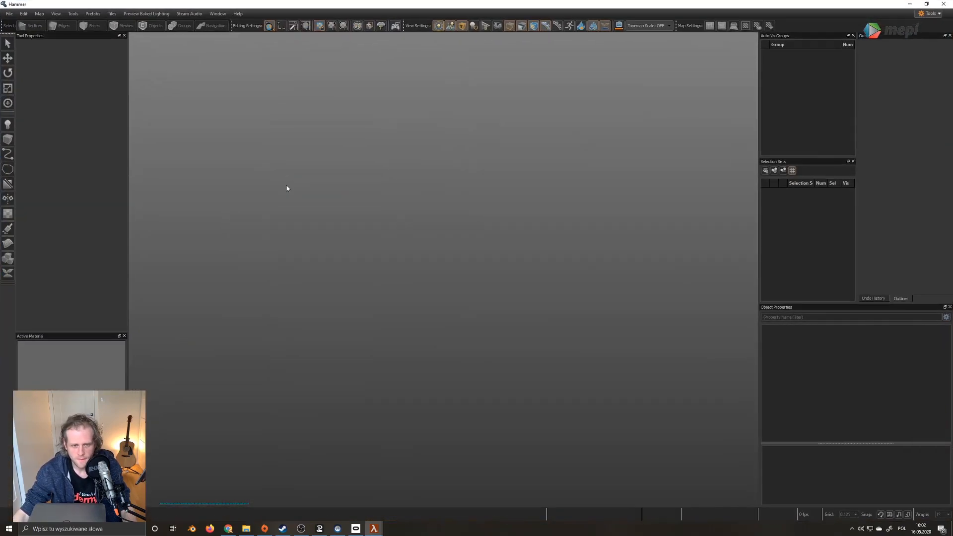
pyautogui.click(10, 13)
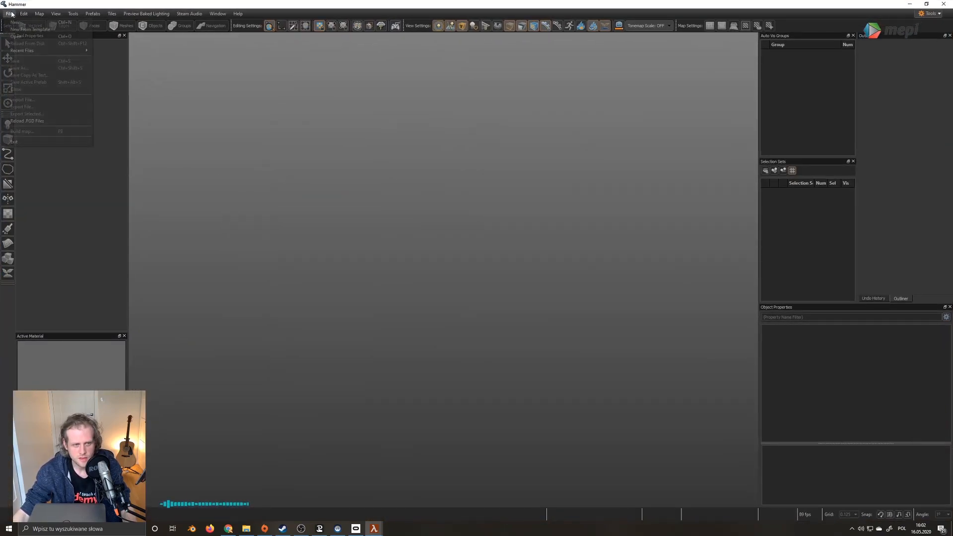
pyautogui.click(132, 53)
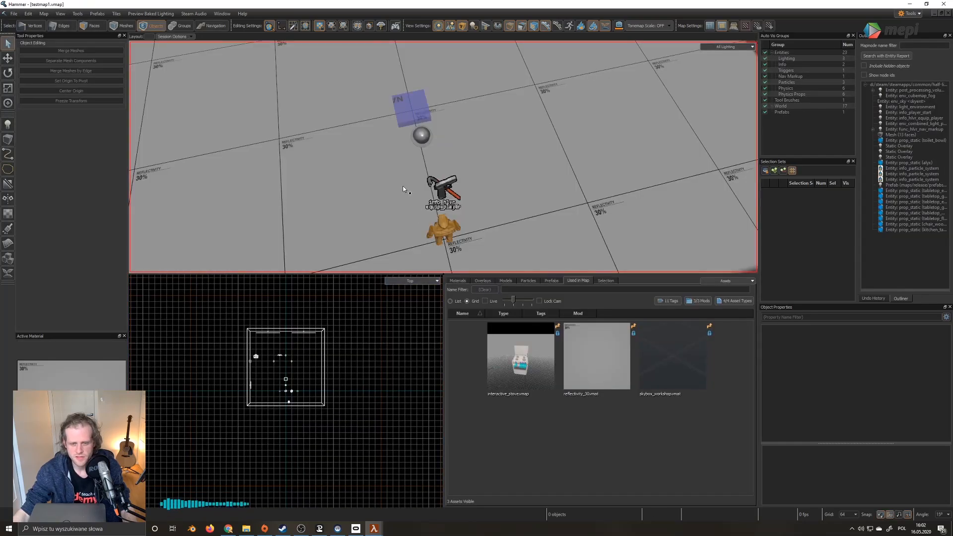
# - Duplicate the interactive stove prefab and place the copy about 192 units away along the same wall
pyautogui.moveTo(405, 190); pyautogui.dragTo(443, 156, button='right')
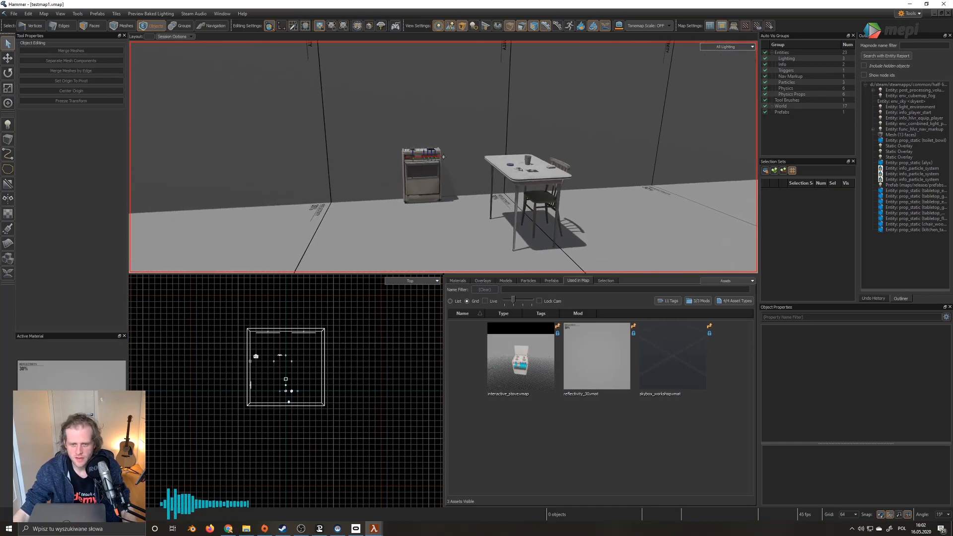
pyautogui.click(415, 184)
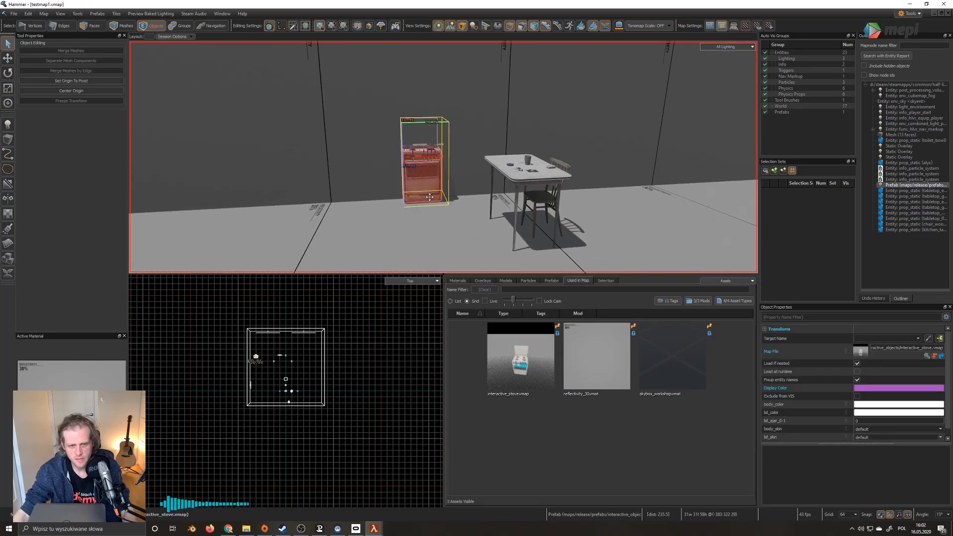
pyautogui.press('e')
pyautogui.press('w')
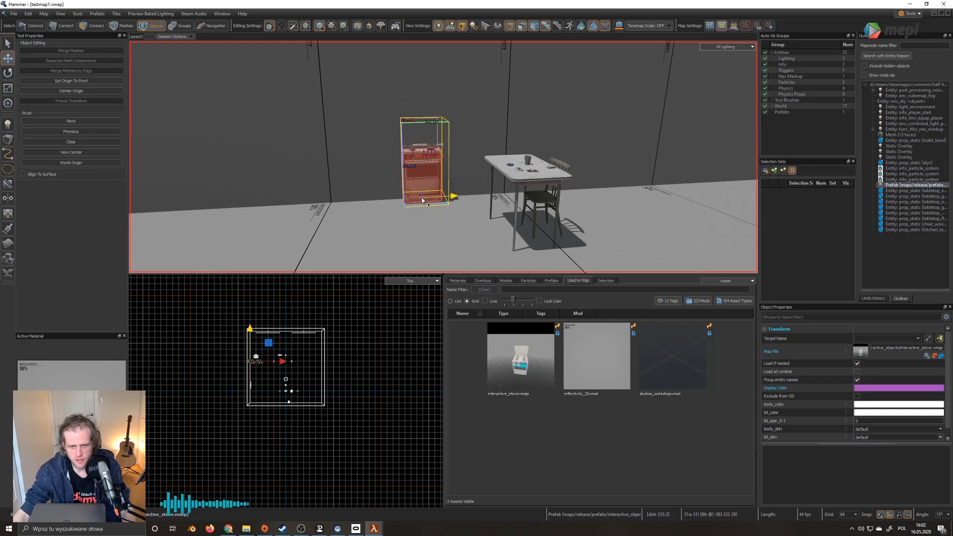
pyautogui.keyDown('shift'); pyautogui.moveTo(423, 200); pyautogui.dragTo(149, 207); pyautogui.keyUp('shift')
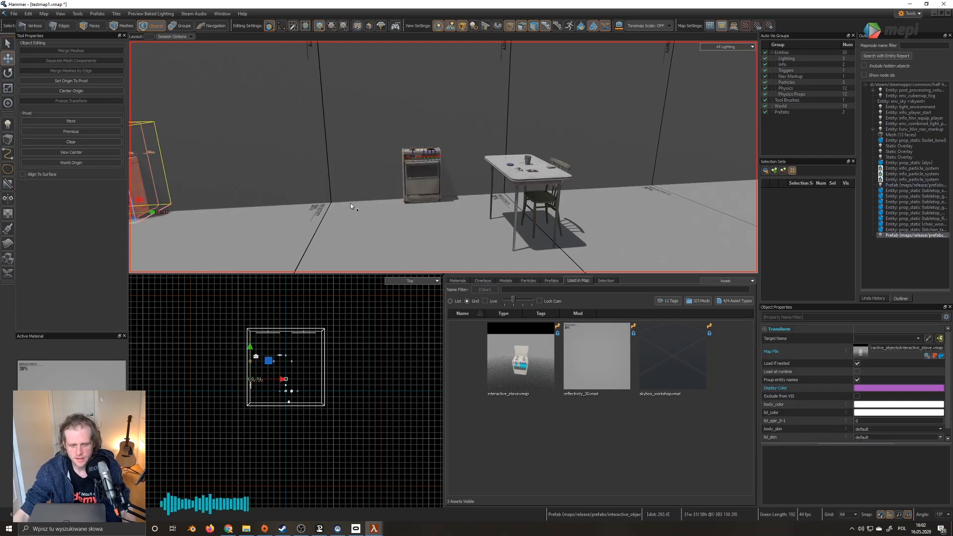
# - Filter the models by "kitchen" and place interior_kitchen_cabinet_001.vmdl on the floor beside the original stove
pyautogui.click(517, 289)
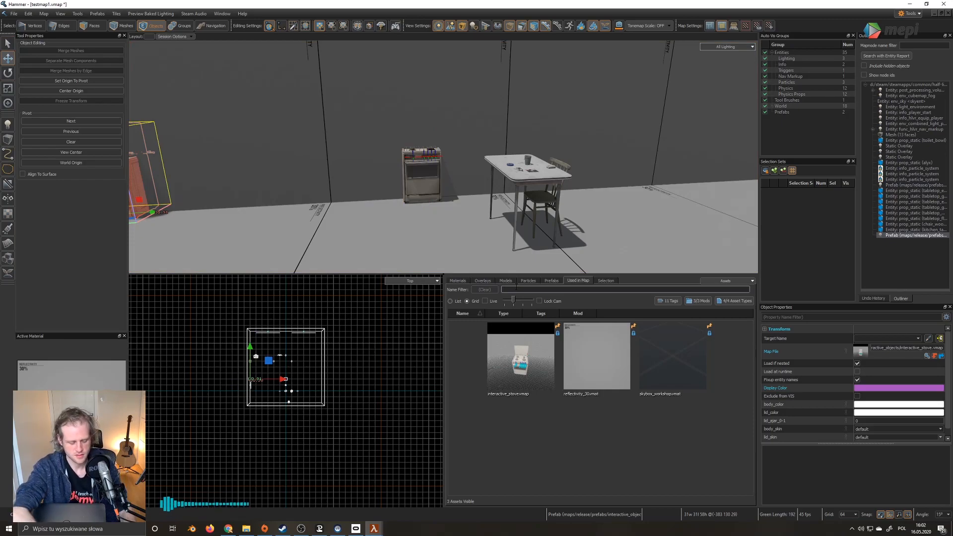
pyautogui.write('kitchen')
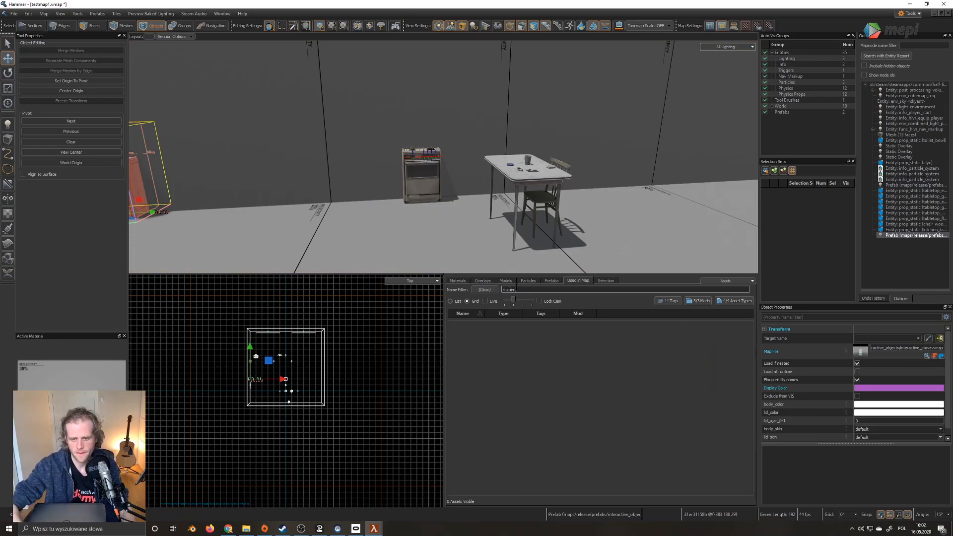
pyautogui.click(506, 281)
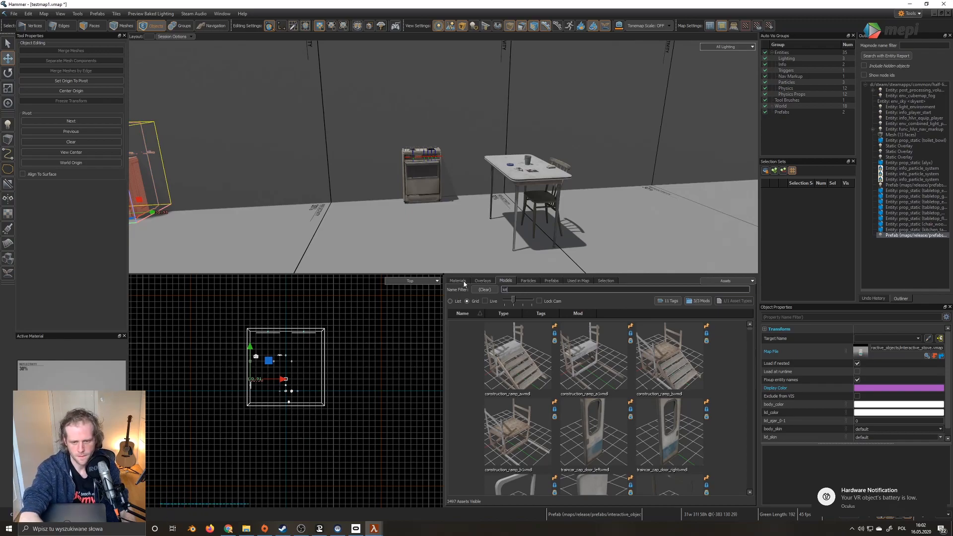
pyautogui.write('chen')
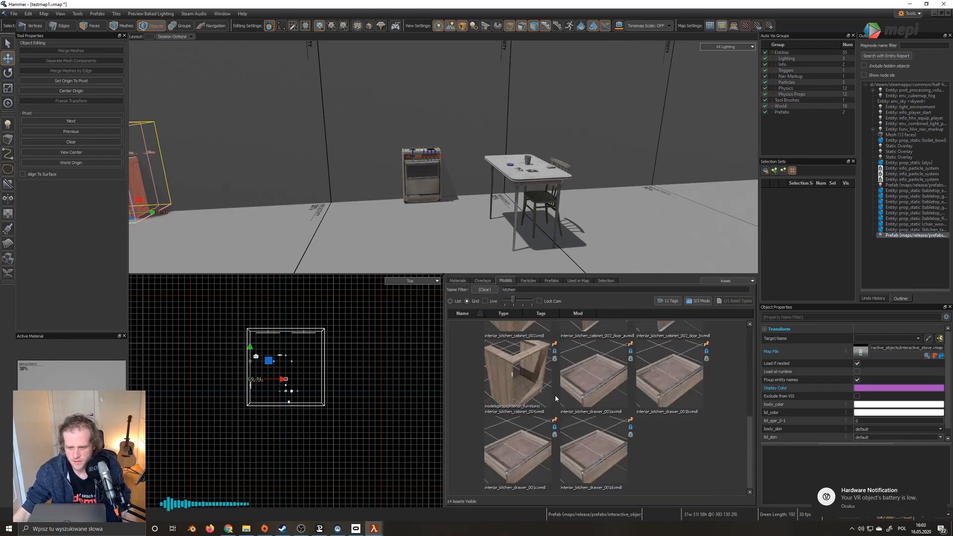
pyautogui.moveTo(675, 358); pyautogui.dragTo(371, 146)
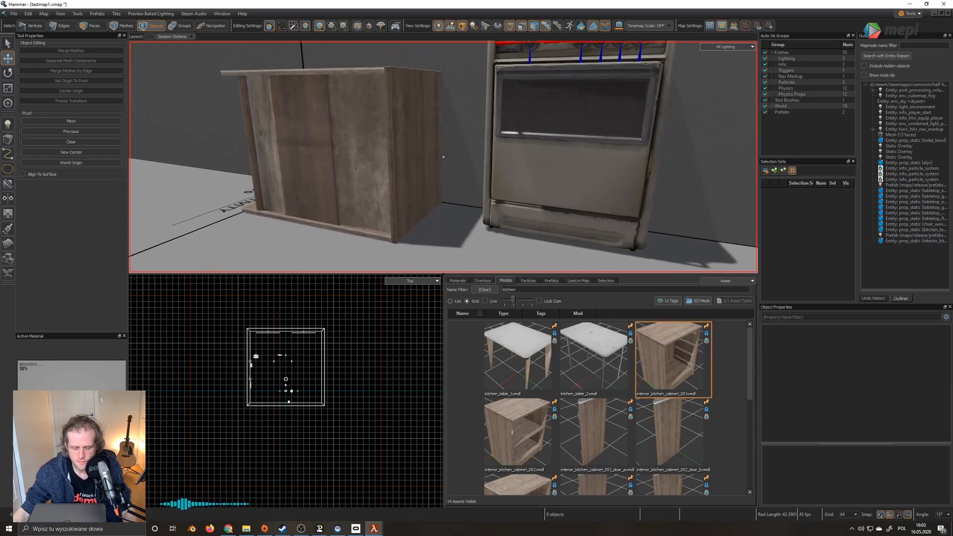
# - Select the placed kitchen cabinet, examine its prop_static properties, and look over the nearby stove and table
pyautogui.click(350, 185)
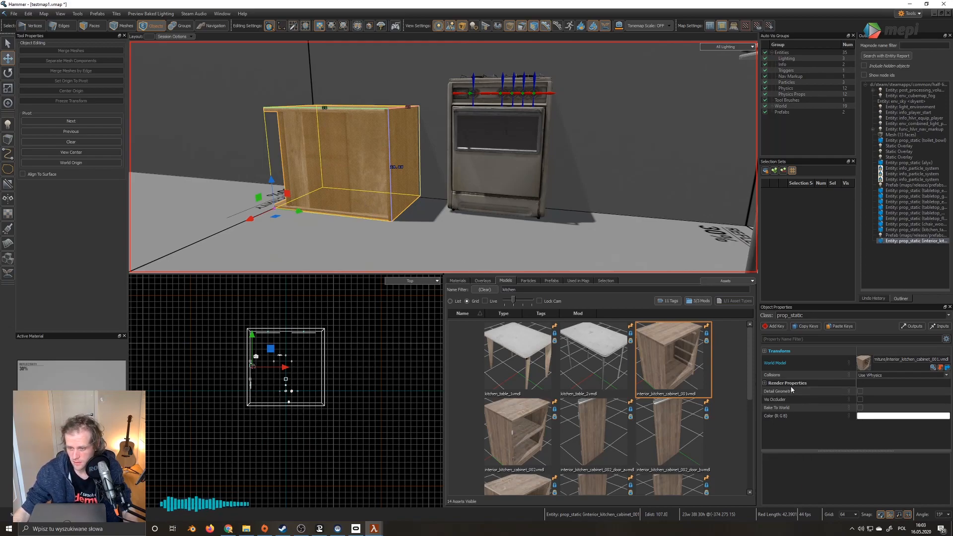
pyautogui.scroll(-3, 605, 431)
pyautogui.scroll(3, 604, 432)
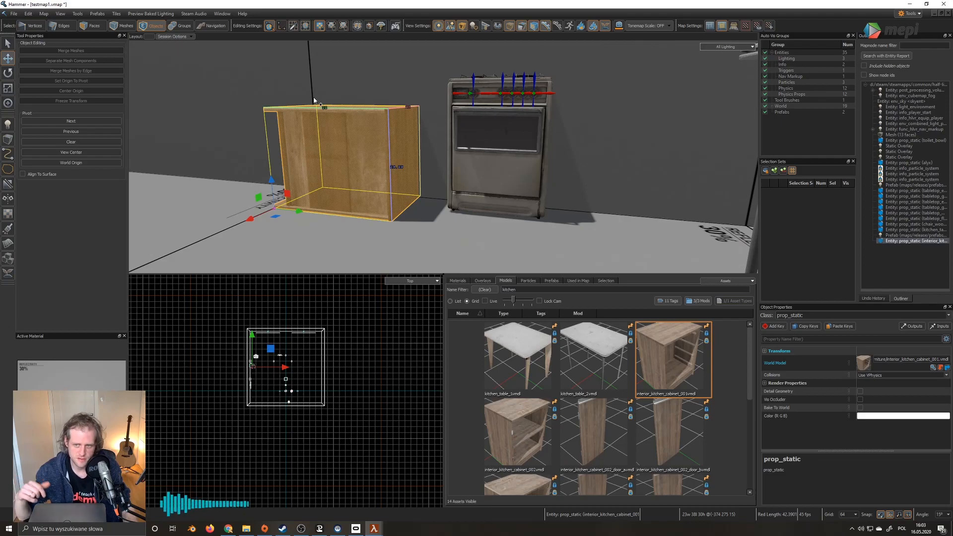
pyautogui.press('z')
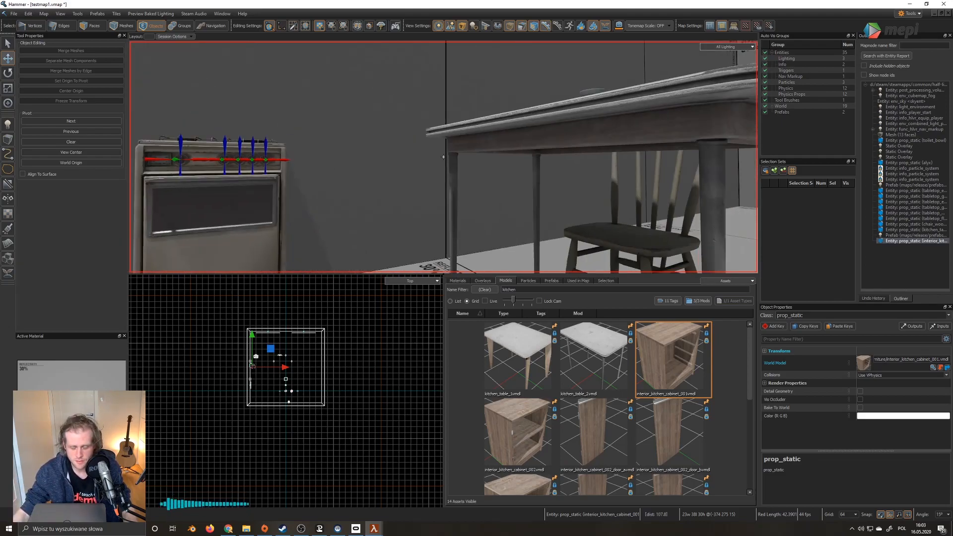
pyautogui.press('z')
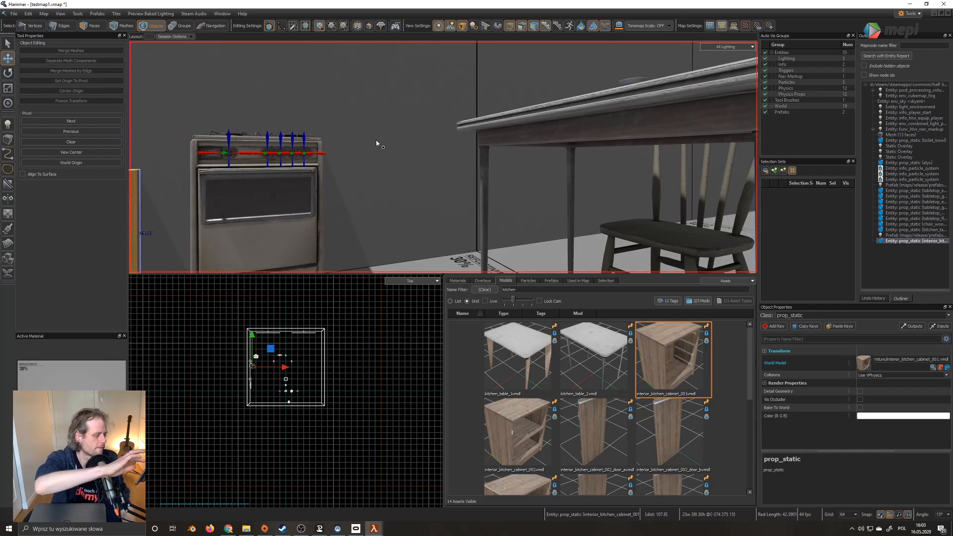